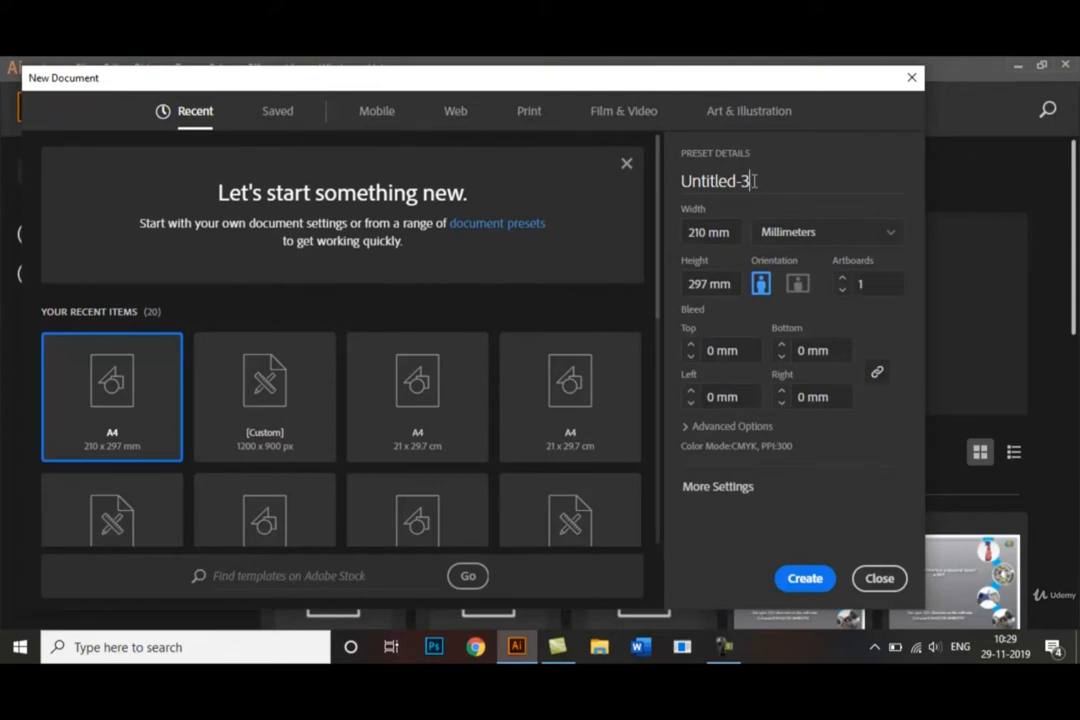
- Create a new A4 portrait document, 210 x 297 mm, named Filters
left_click_drag(754, 181, 677, 193)
key("BackSpace")
type("F")
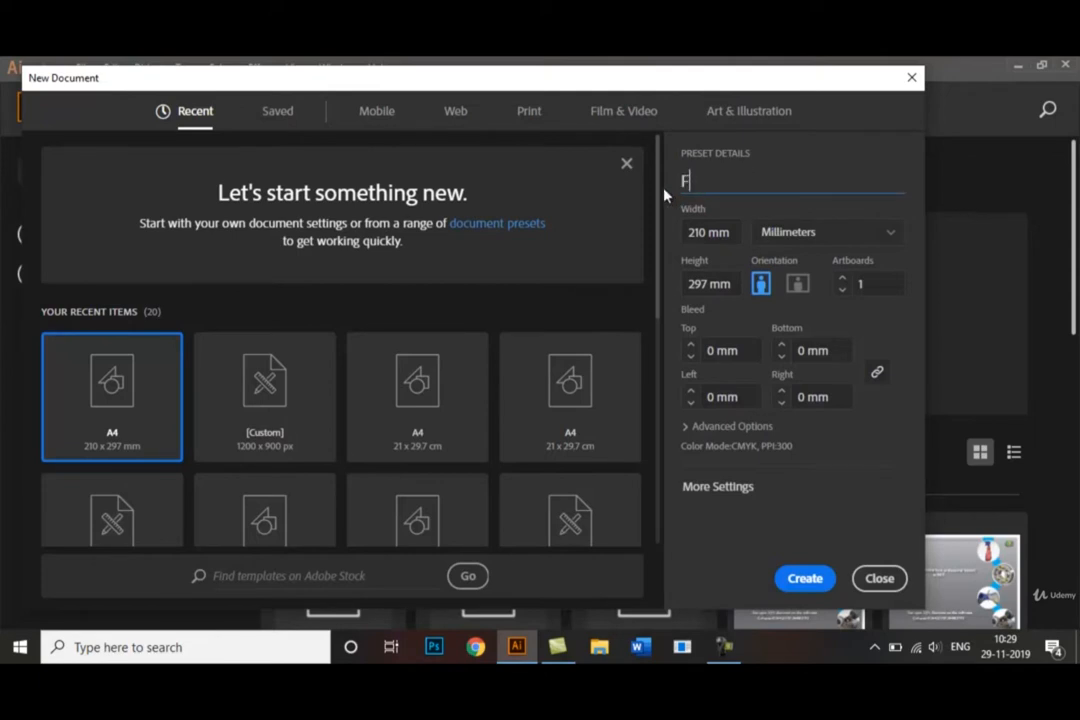
type("ilters")
mouse_move(657, 194)
left_mouse_down()
mouse_move(652, 283)
mouse_move(652, 180)
left_mouse_up()
left_click(824, 594)
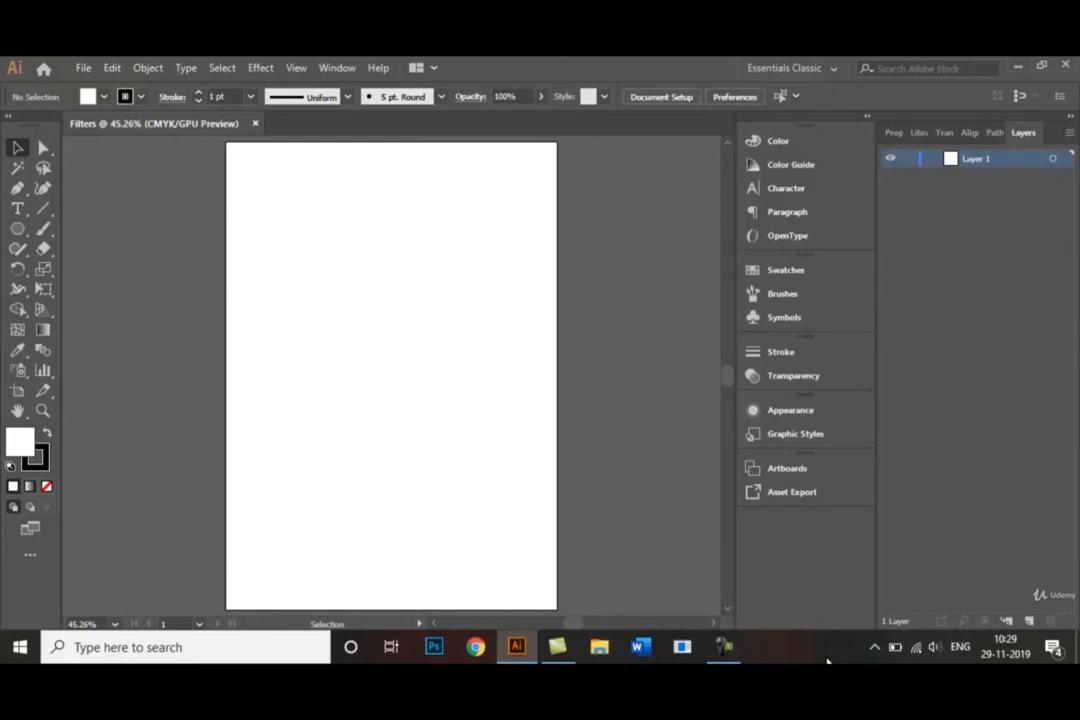
left_click(836, 68)
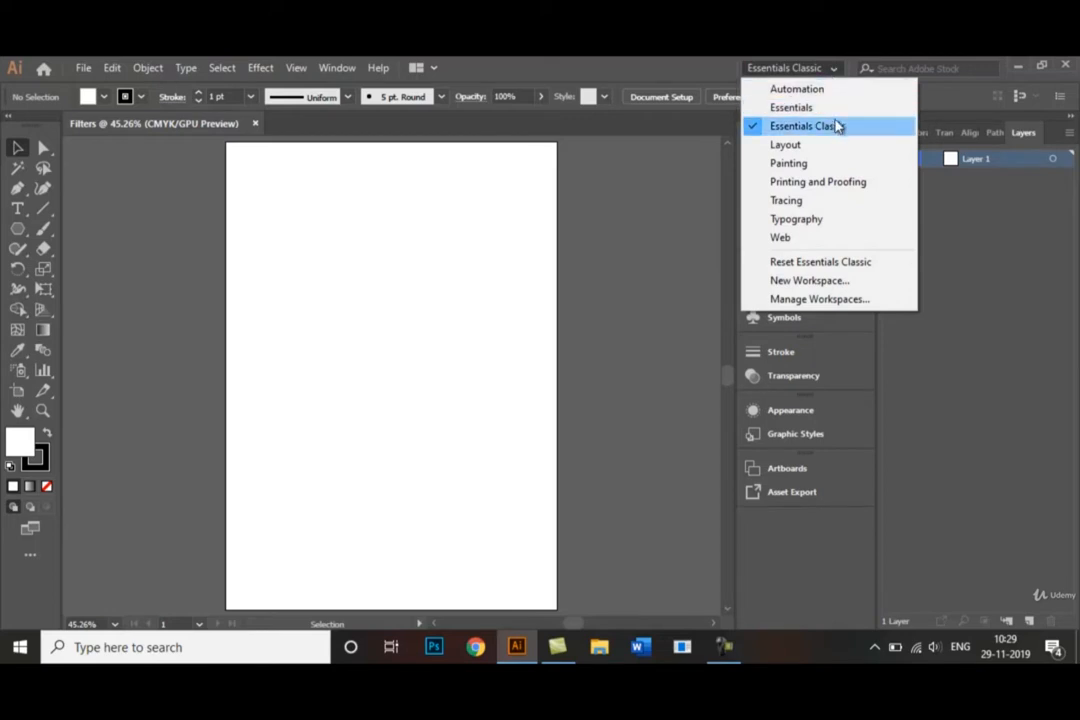
left_click(838, 80)
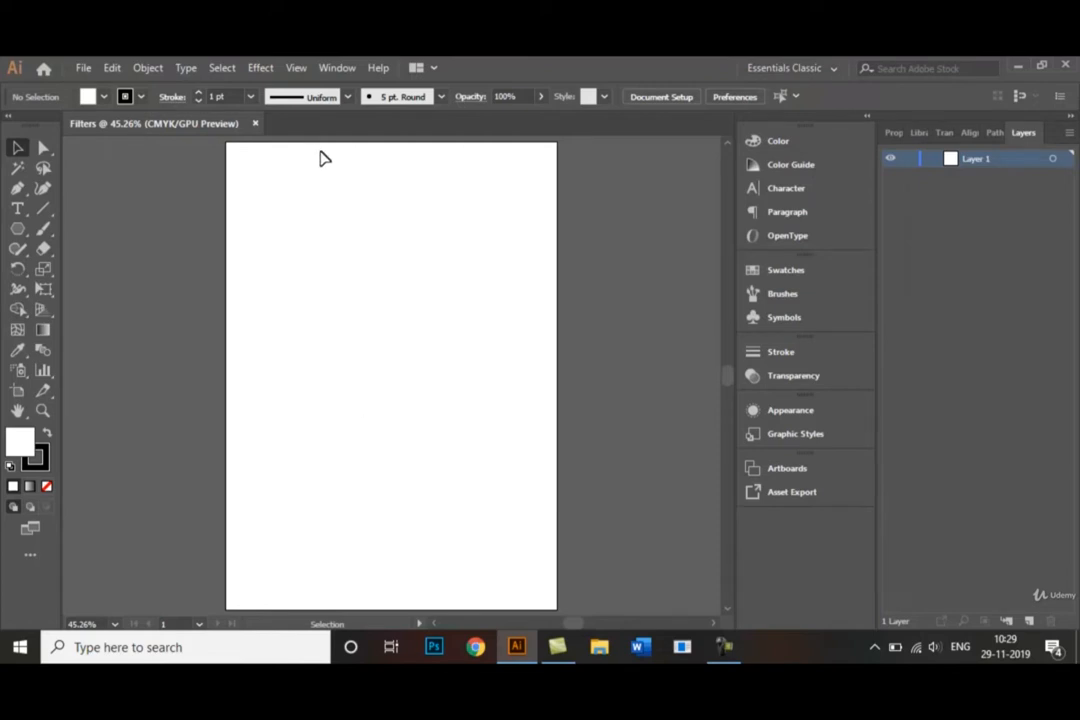
left_click(261, 70)
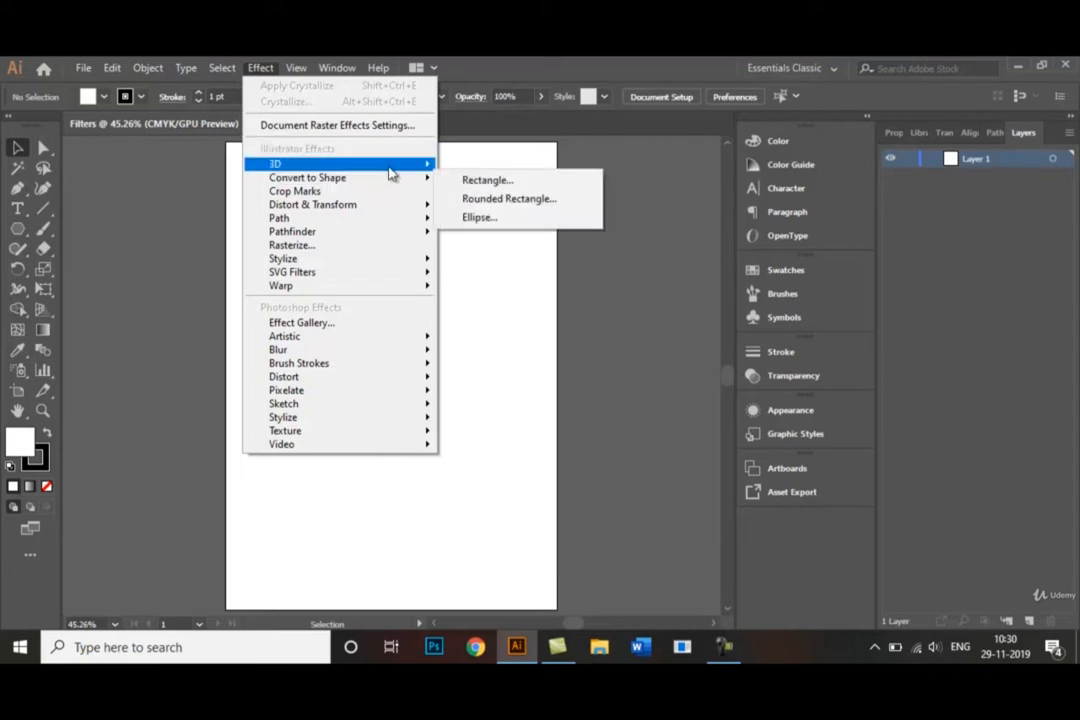
mouse_move(388, 166)
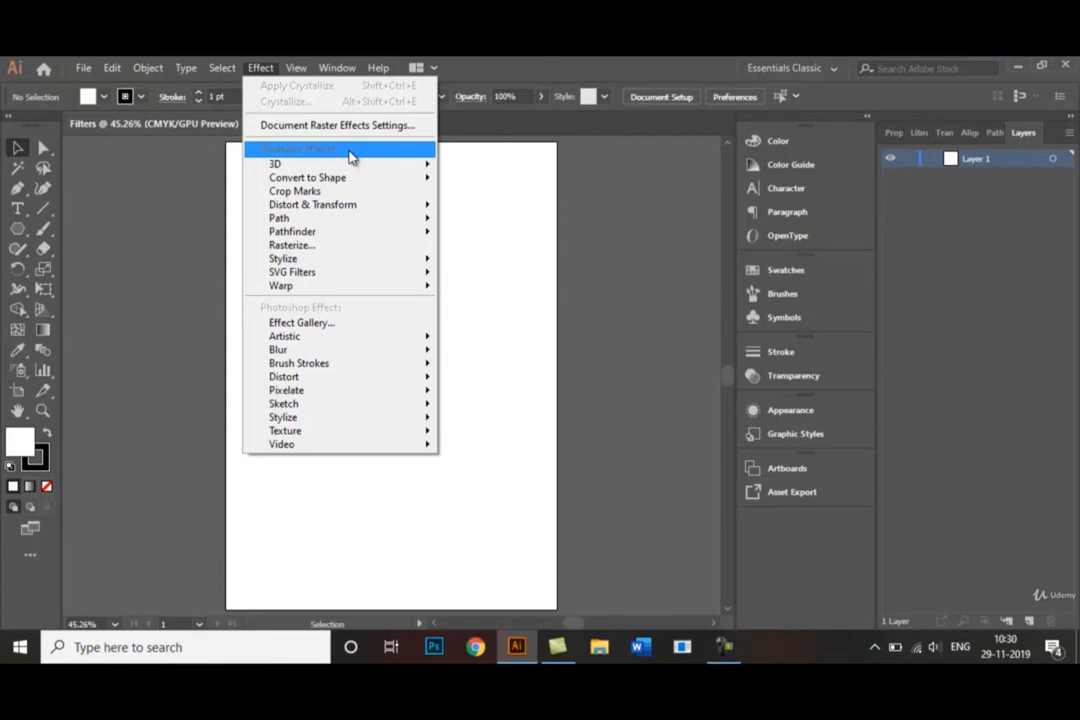
mouse_move(354, 166)
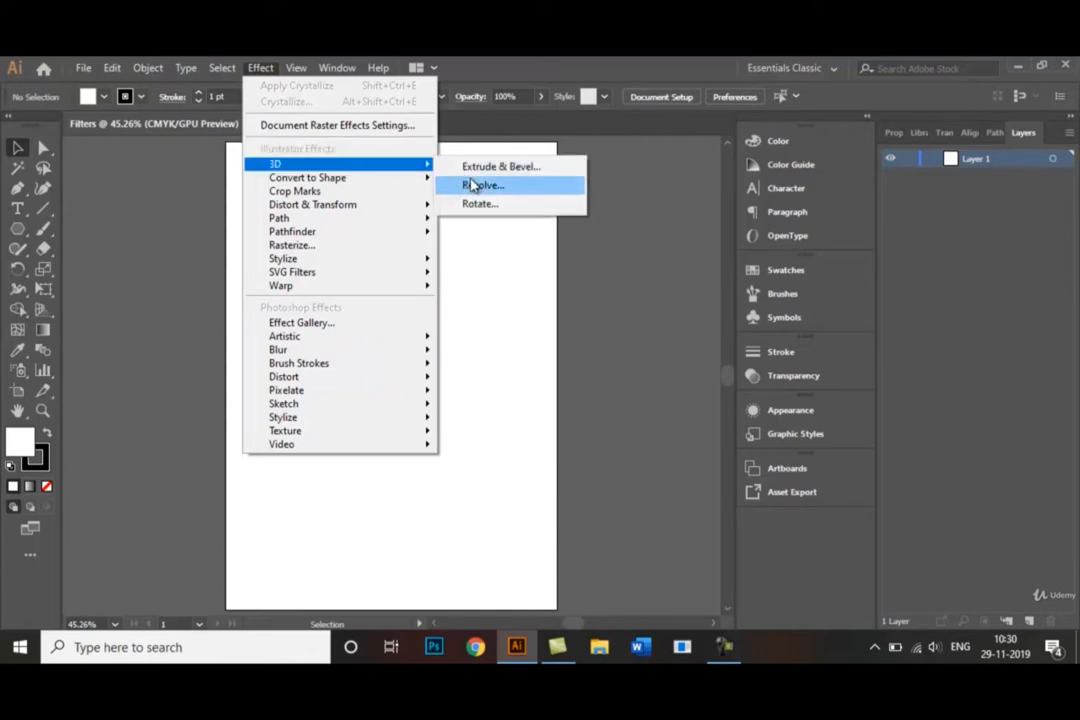
left_click(481, 274)
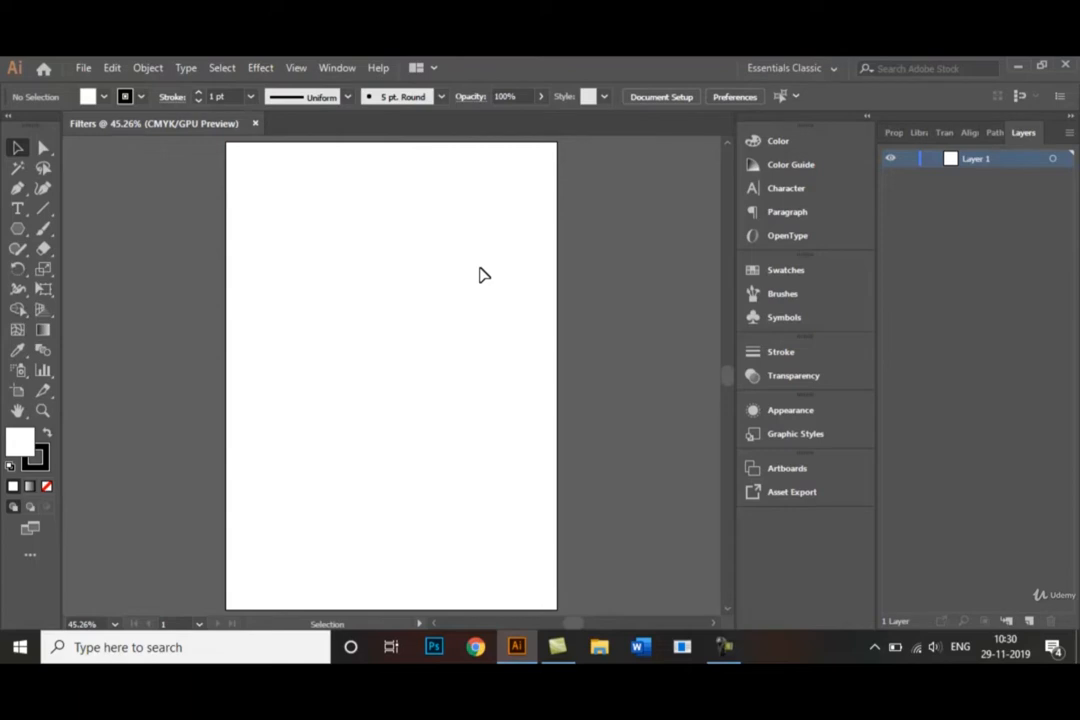
- Set up the Pen tool with no fill and a red stroke
left_click(24, 194)
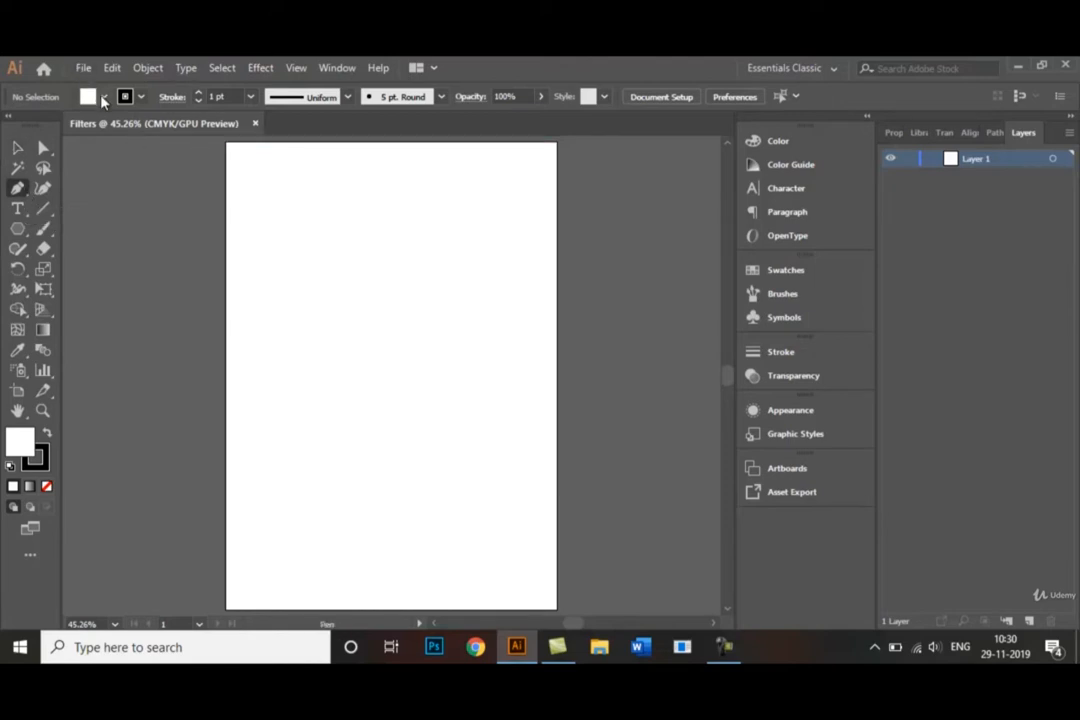
left_click(104, 97)
left_click(12, 126)
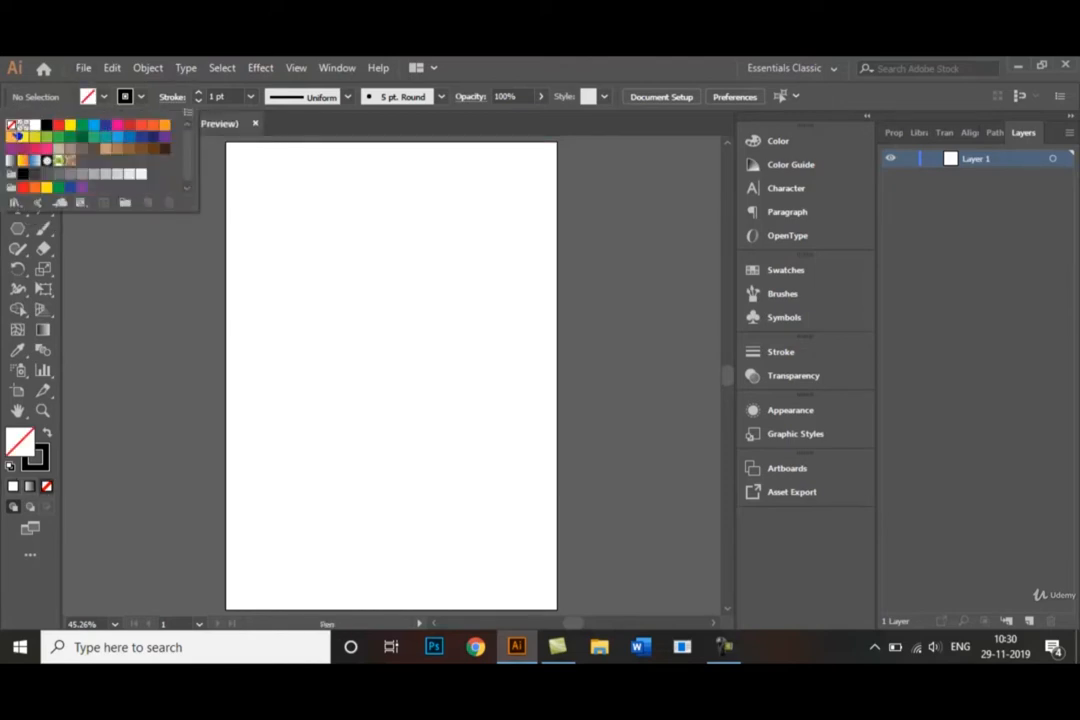
left_click(143, 99)
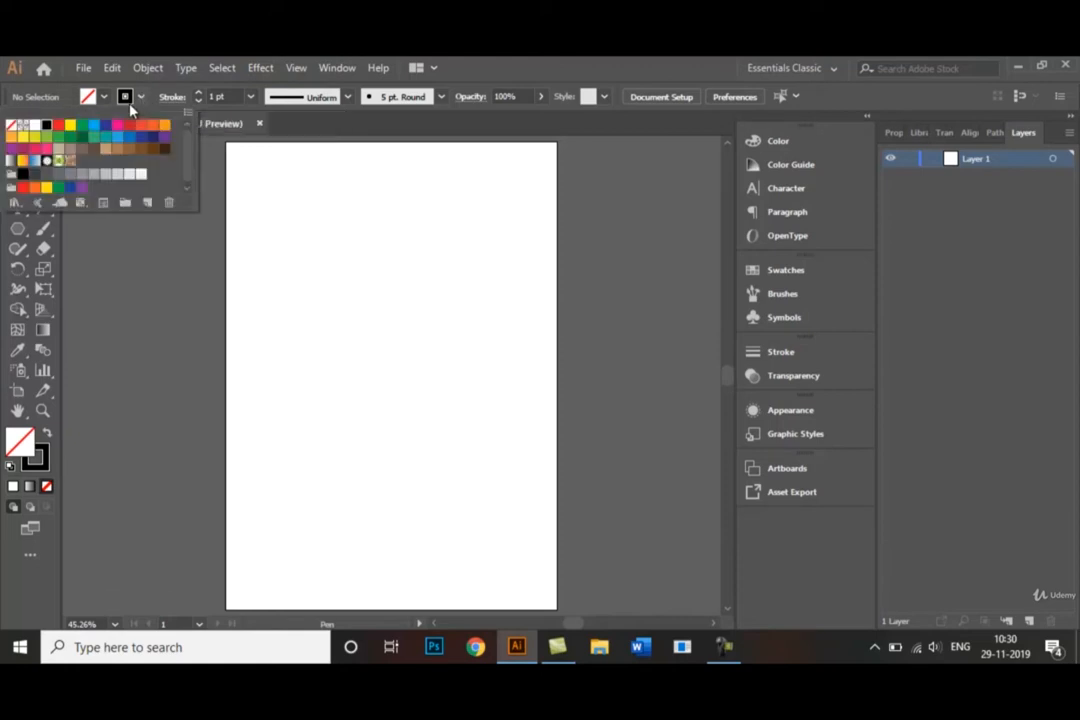
left_click(130, 126)
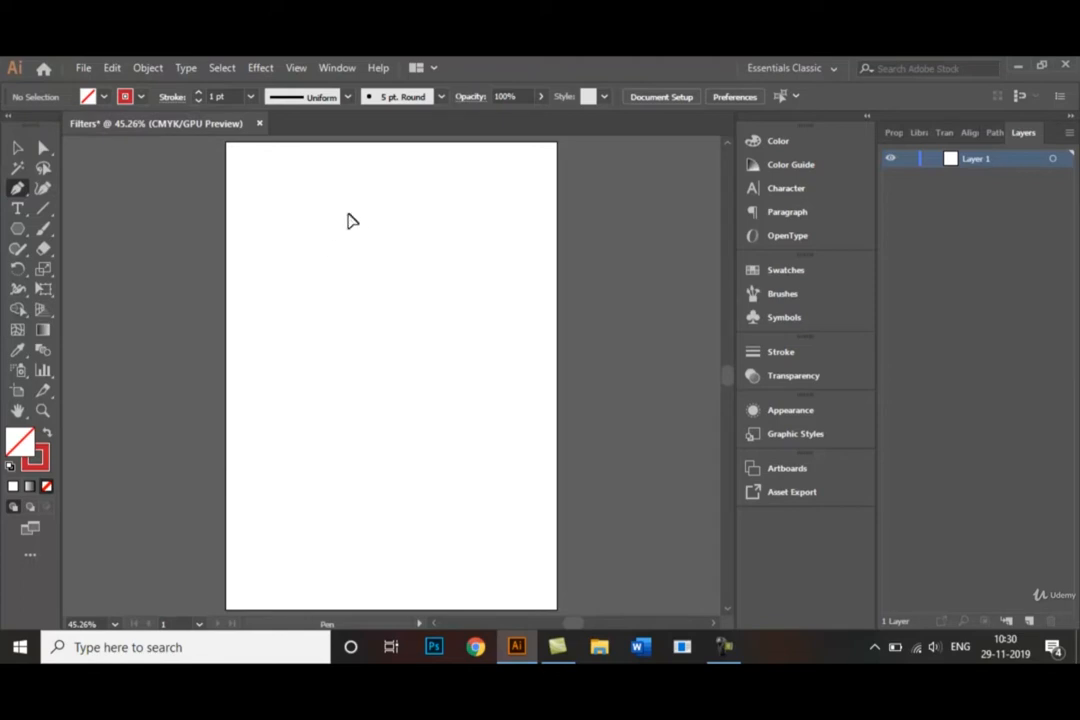
- Draw a closed, straight-edged outline shaped like a block numeral 2, about 80 mm wide and 111 mm high, on the artboard's upper part, then deselect it
left_click_drag(348, 218, 287, 221)
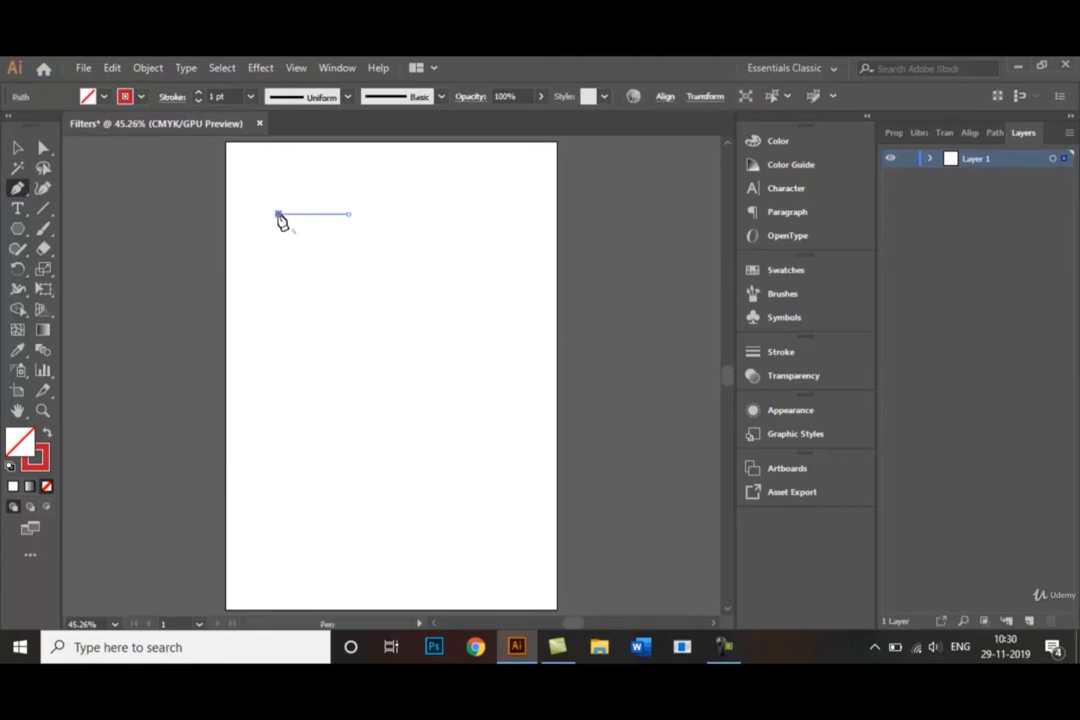
left_click(279, 214)
left_click(279, 243)
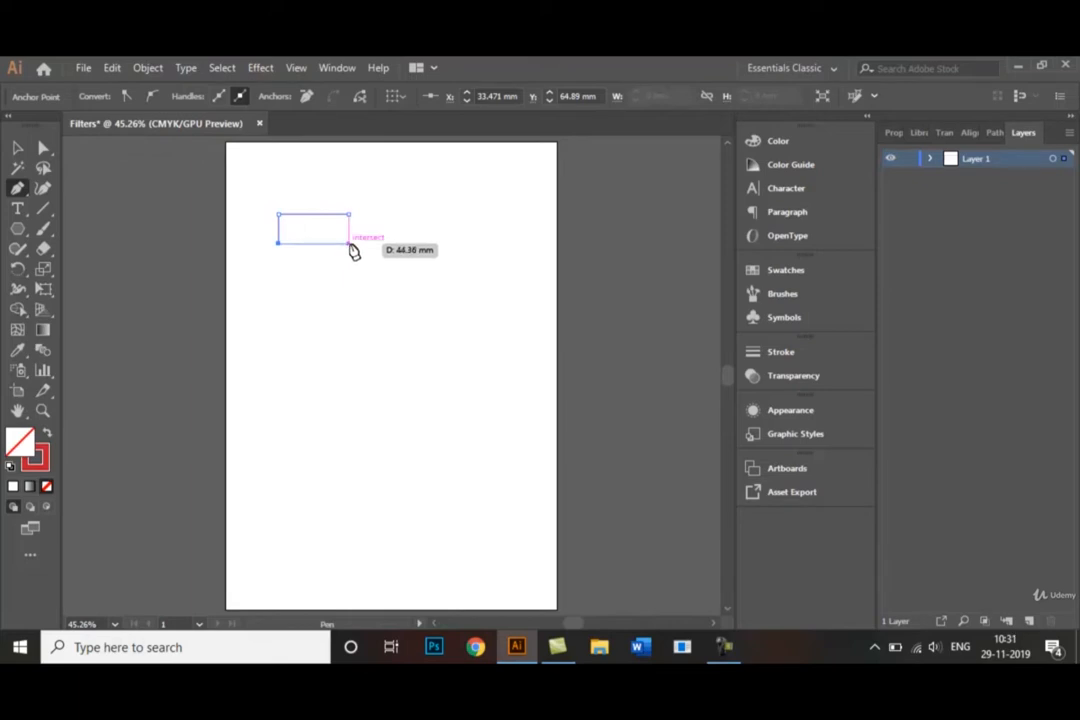
left_click(349, 243)
left_click(349, 292)
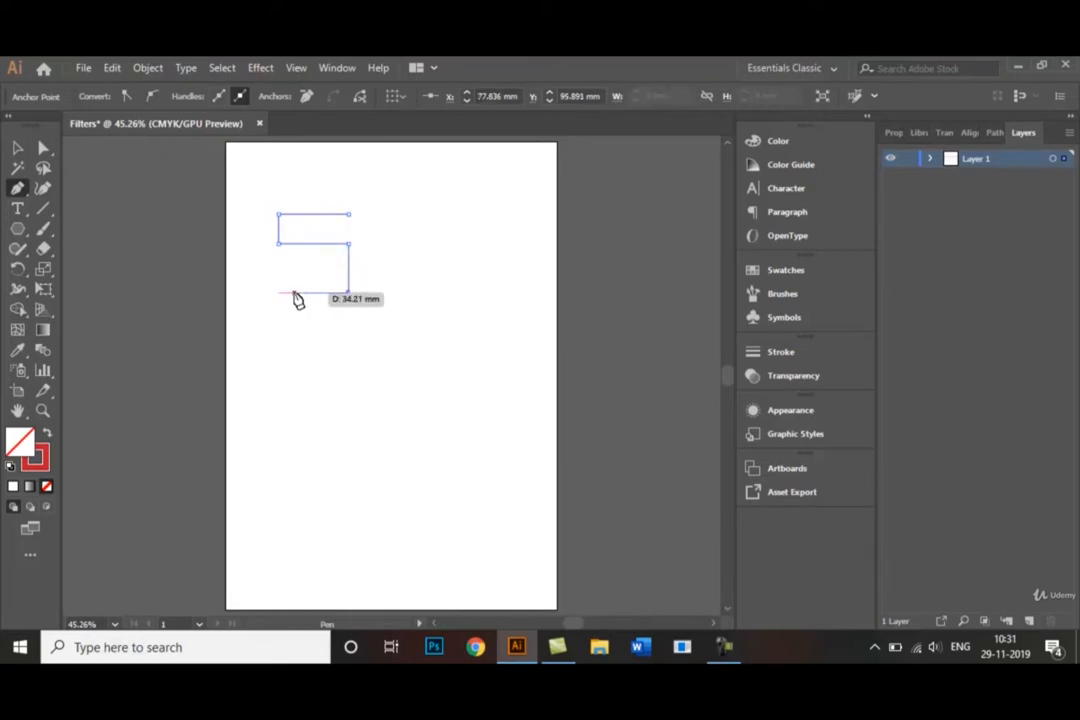
left_click(258, 293)
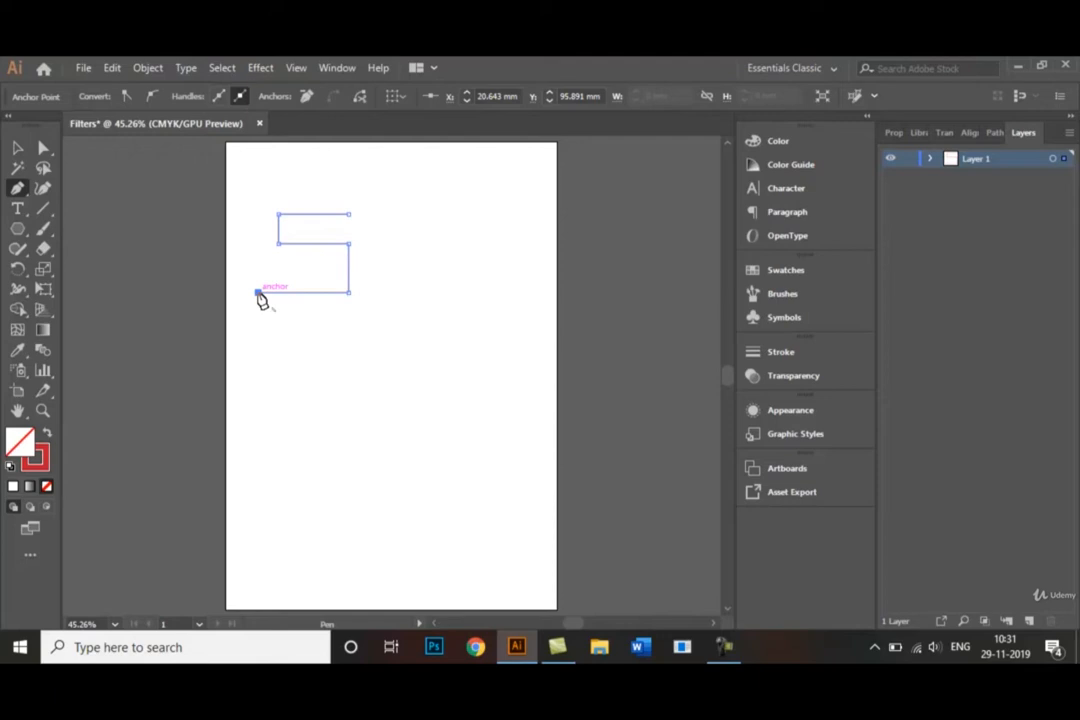
left_click(258, 388)
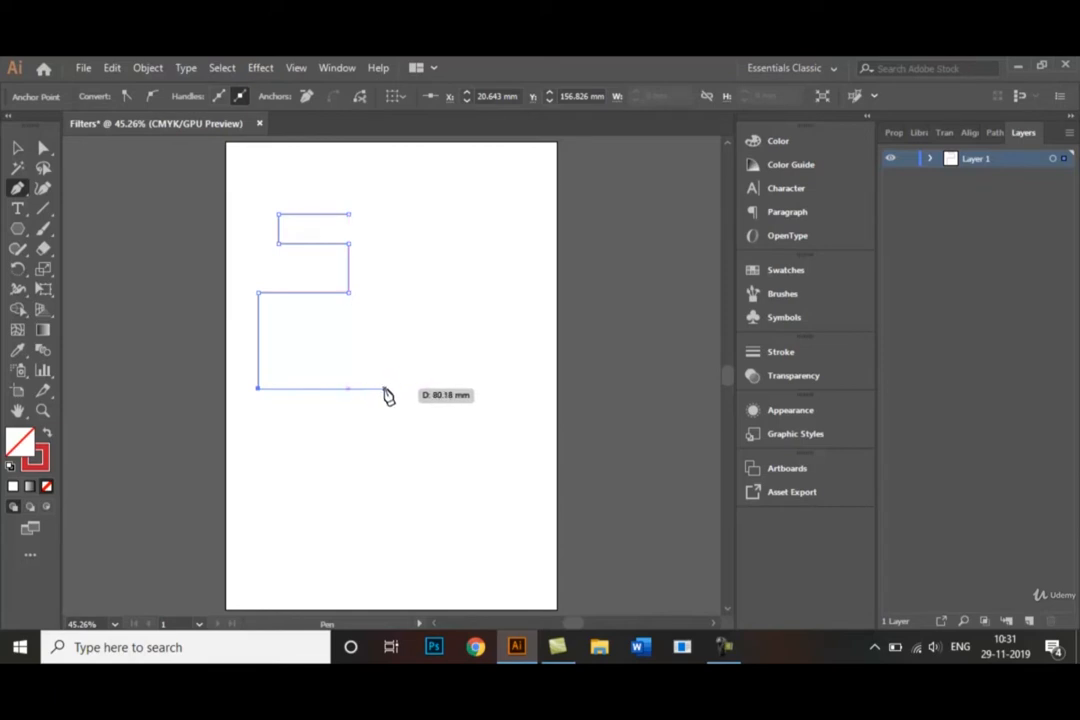
left_click(385, 389)
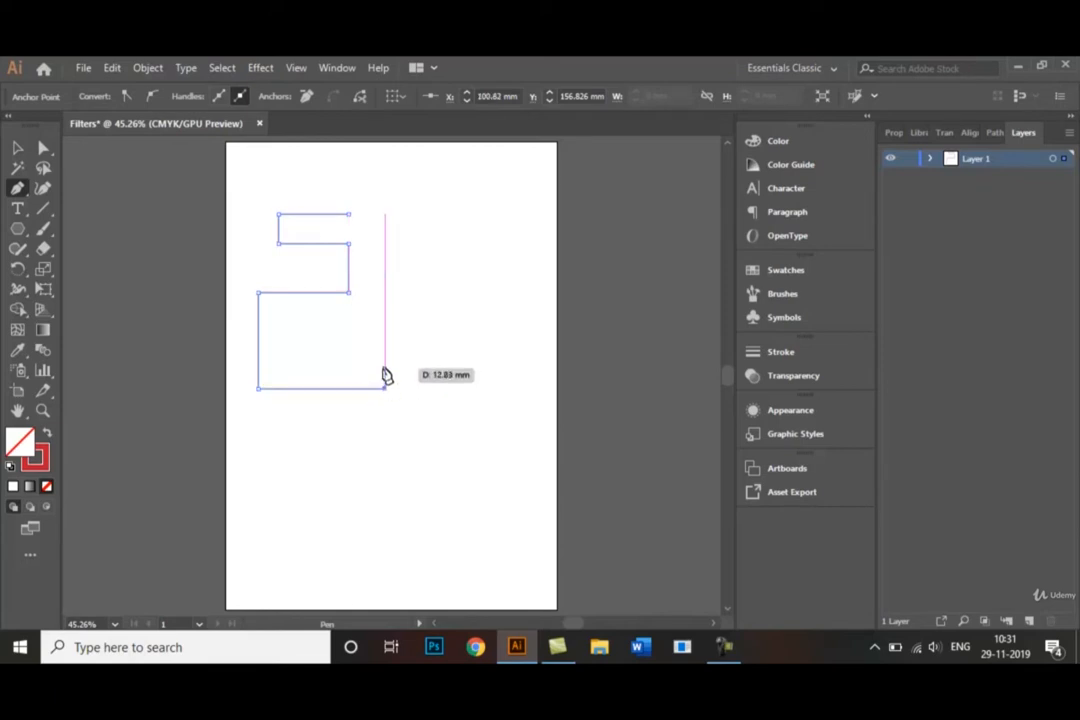
left_click(385, 363)
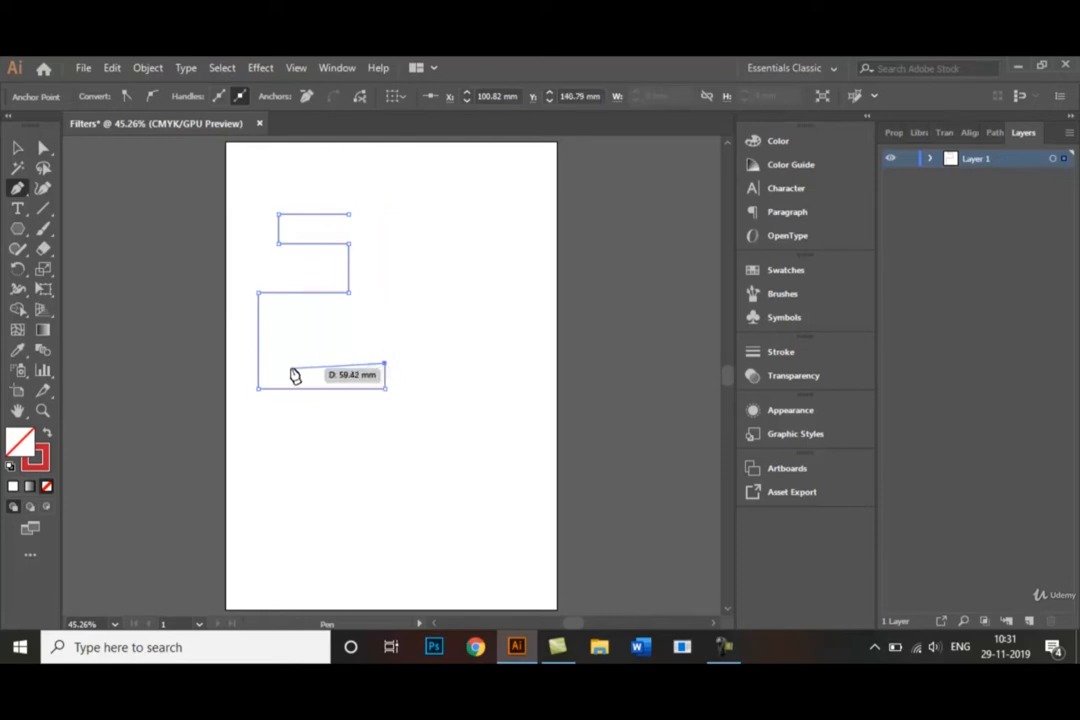
left_click(280, 364)
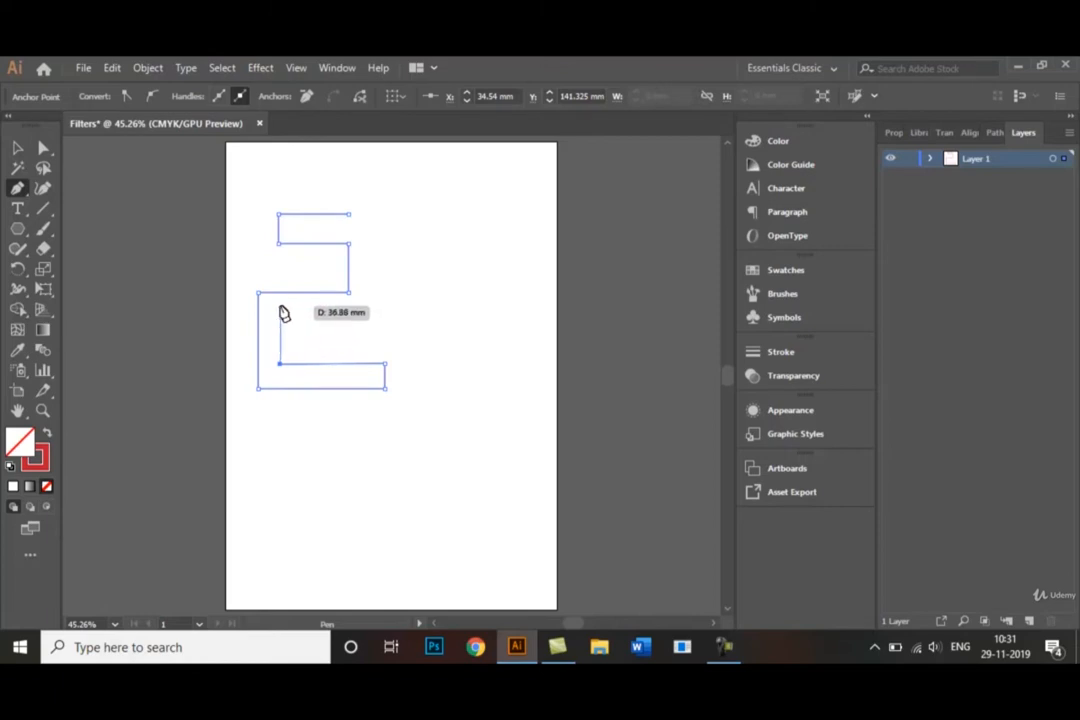
left_click(281, 307)
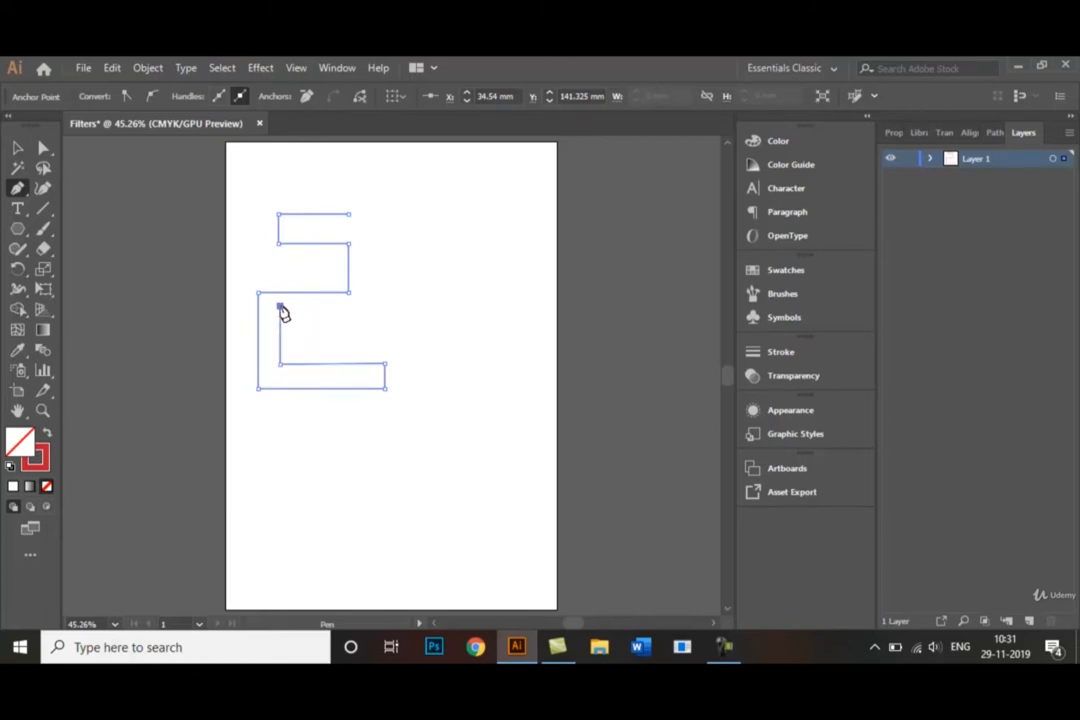
left_click(372, 305)
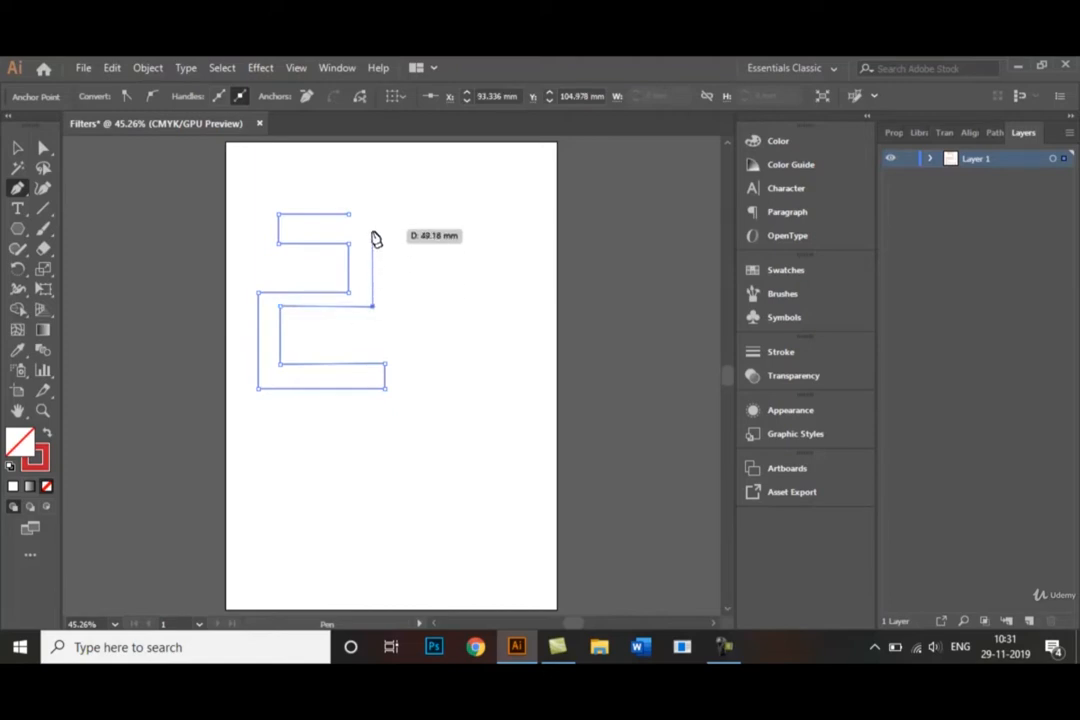
left_click(373, 214)
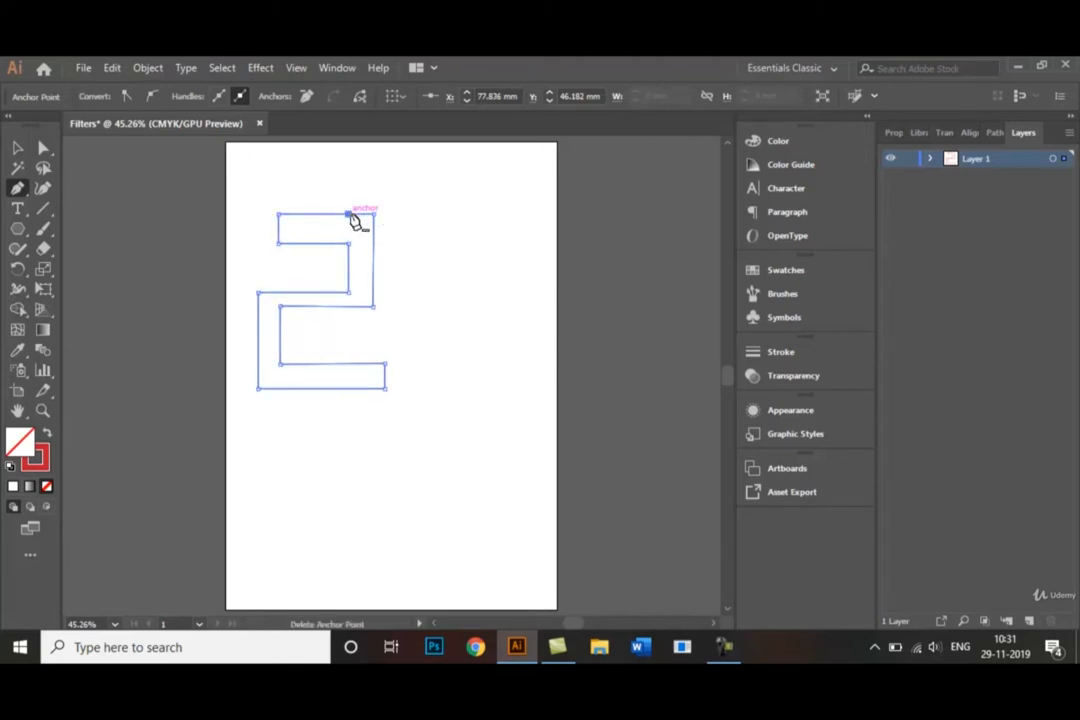
left_click(350, 214)
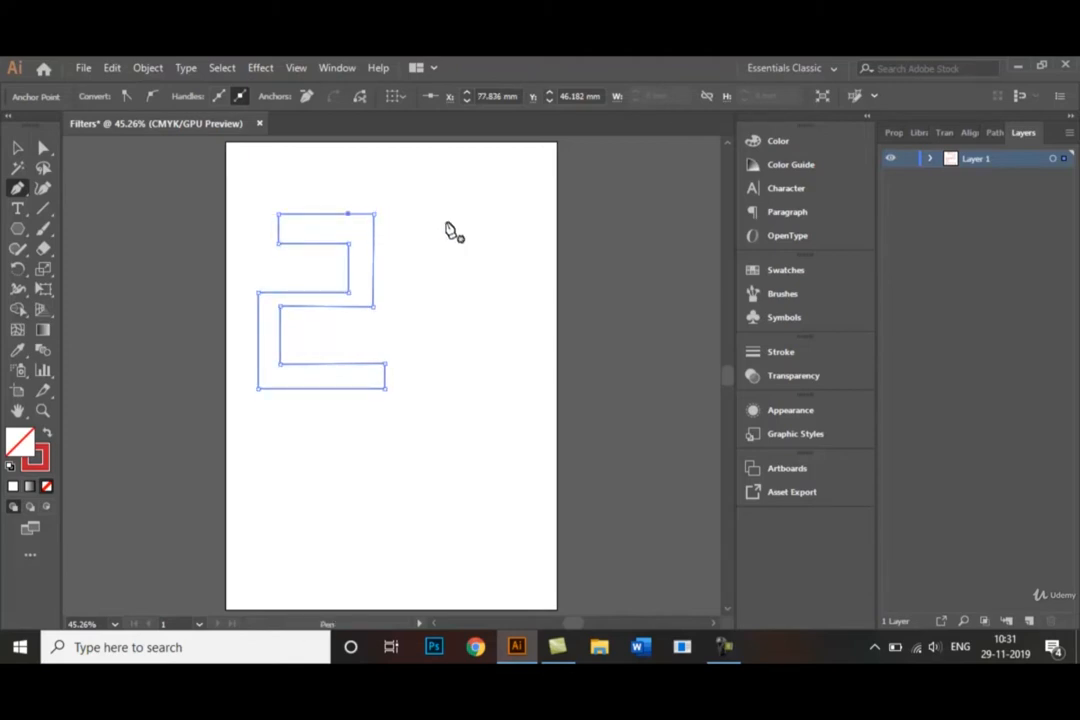
left_click(17, 148)
left_click(421, 289)
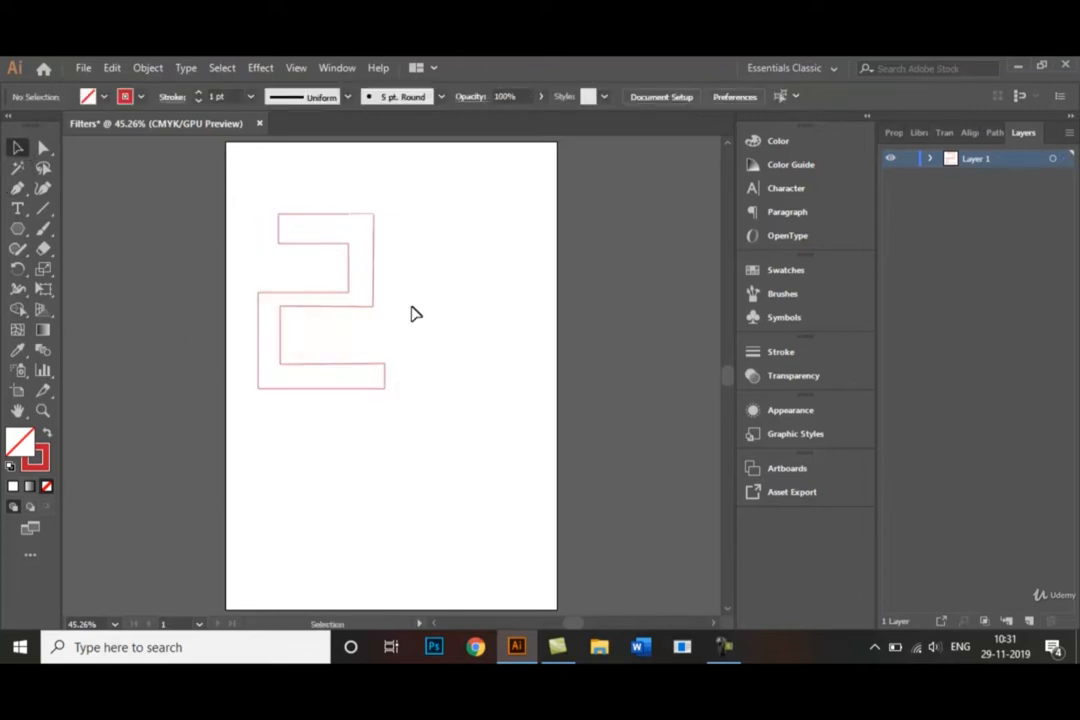
- Start a 3D Revolve effect on the outline and give it a custom rotation of -43°, -42° and 19°
left_click(335, 220)
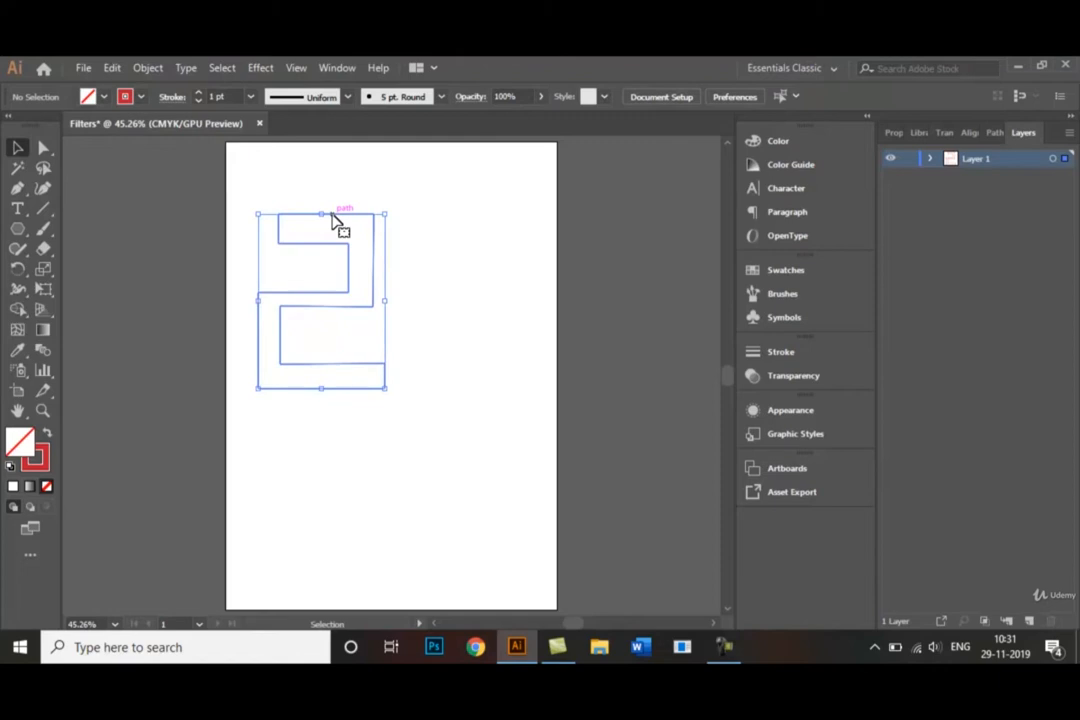
left_click(261, 69)
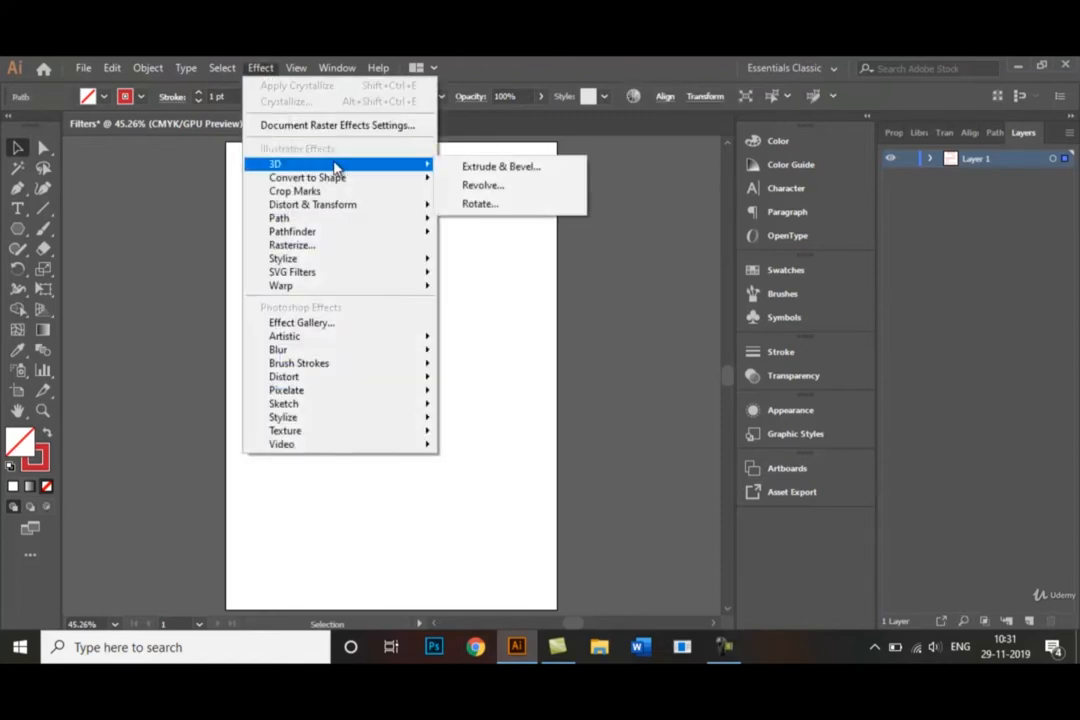
mouse_move(432, 165)
left_click(472, 188)
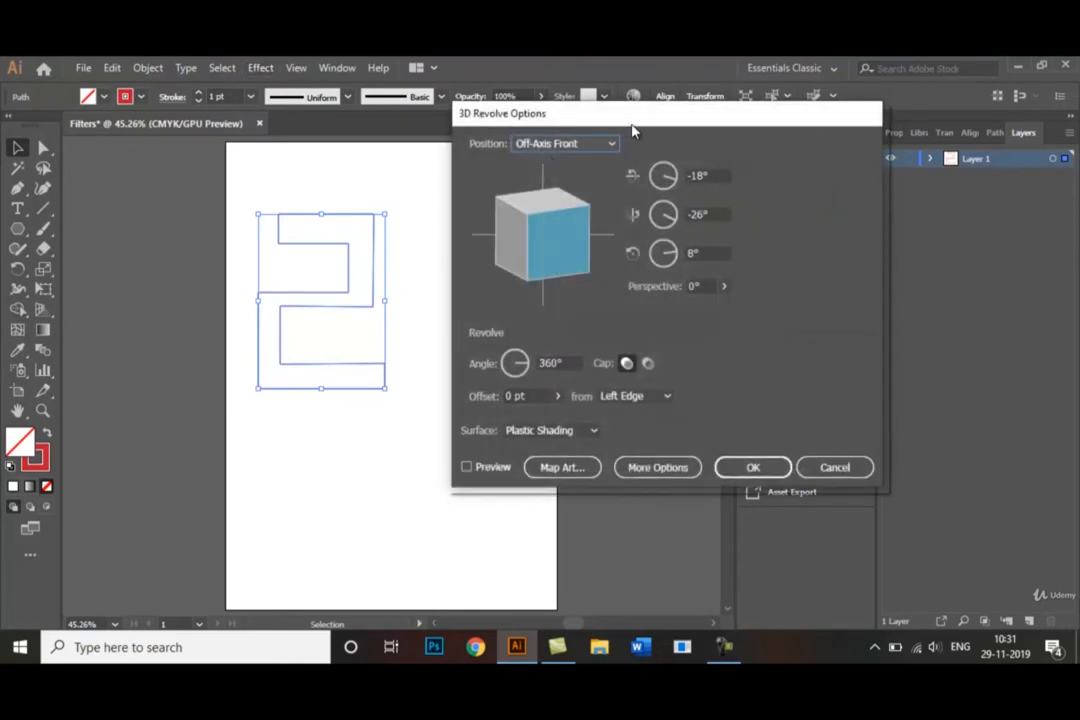
left_click_drag(630, 120, 600, 104)
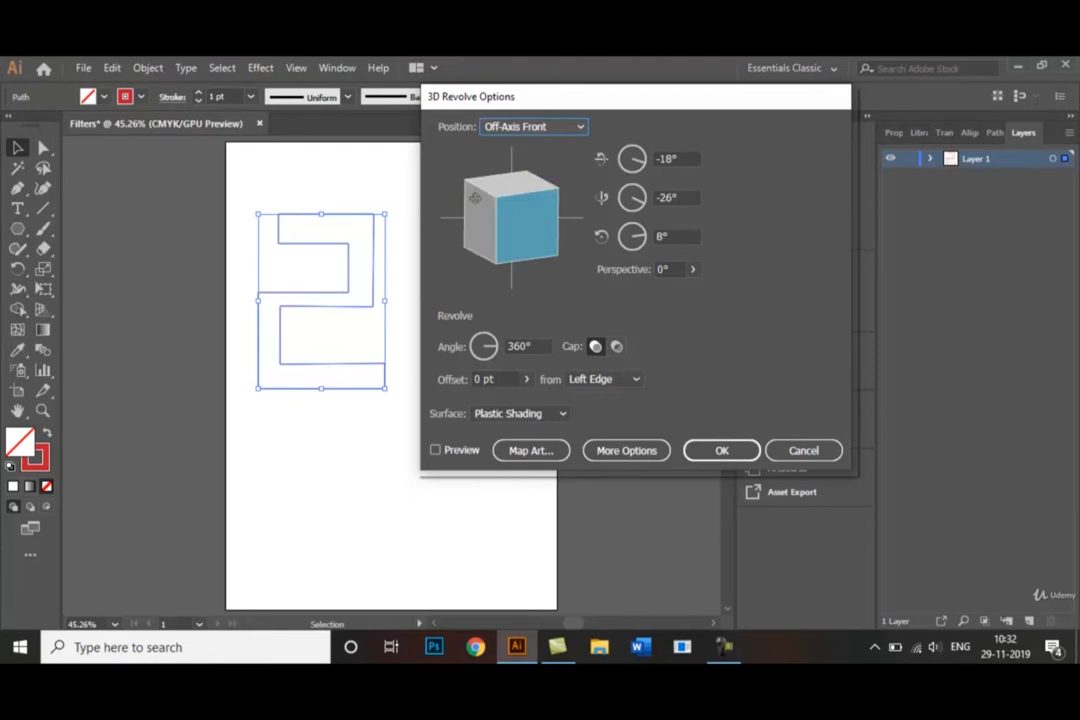
left_click_drag(523, 221, 539, 235)
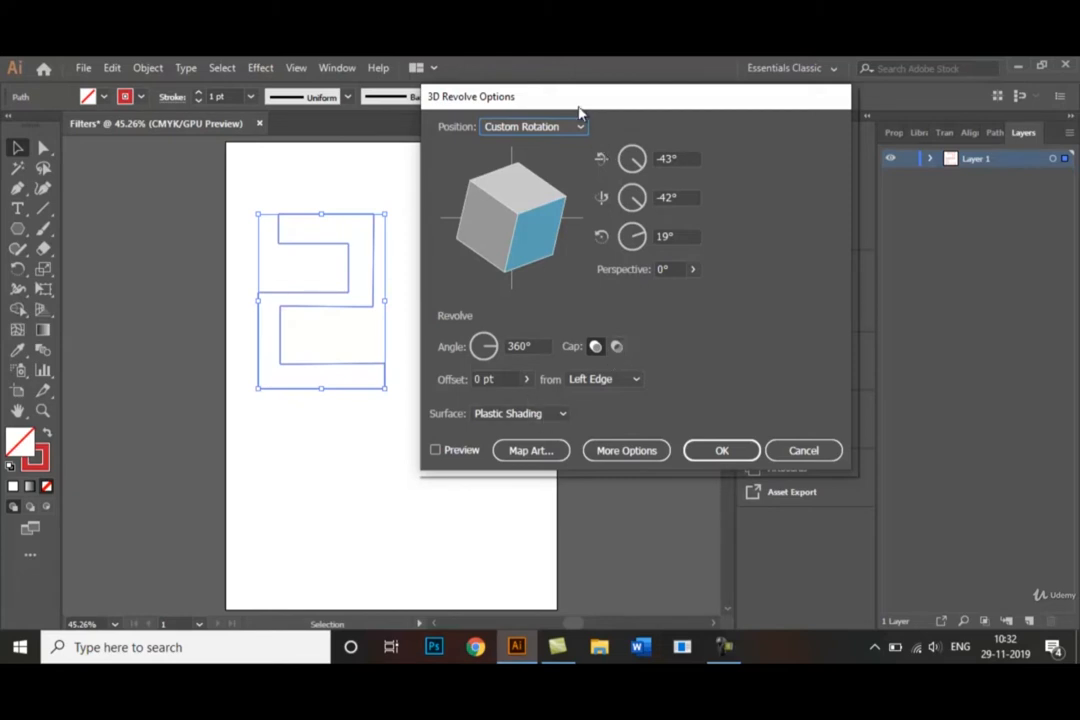
left_click_drag(575, 107, 607, 108)
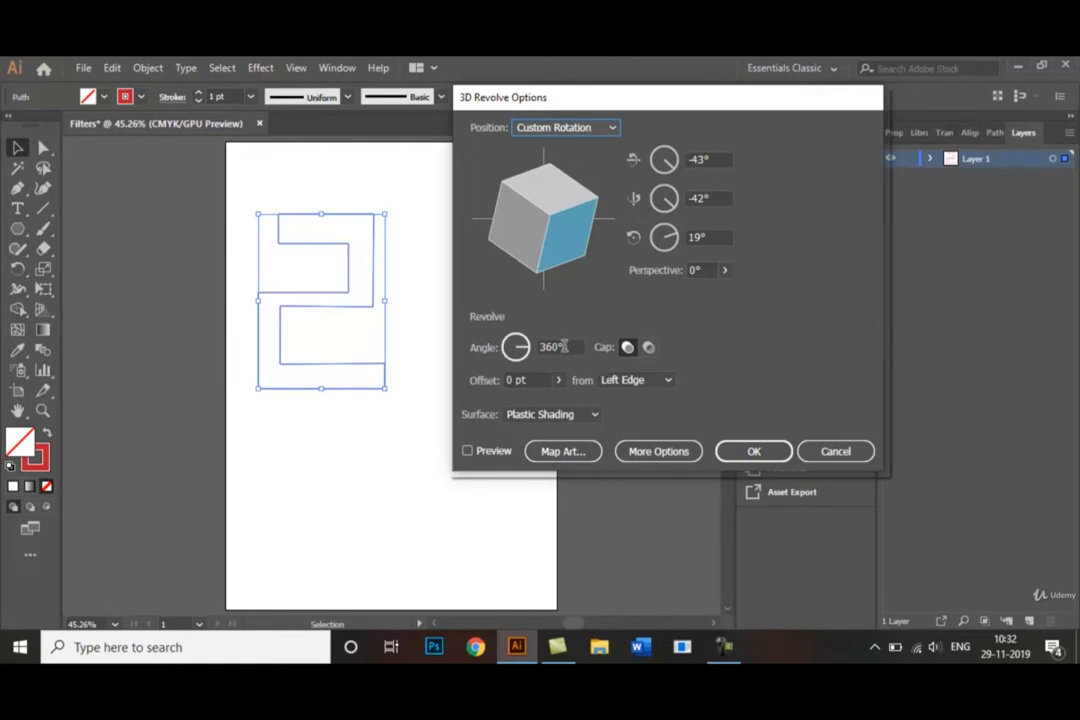
- Choose Plastic Shading as the revolve's surface and turn on the preview
left_click(580, 414)
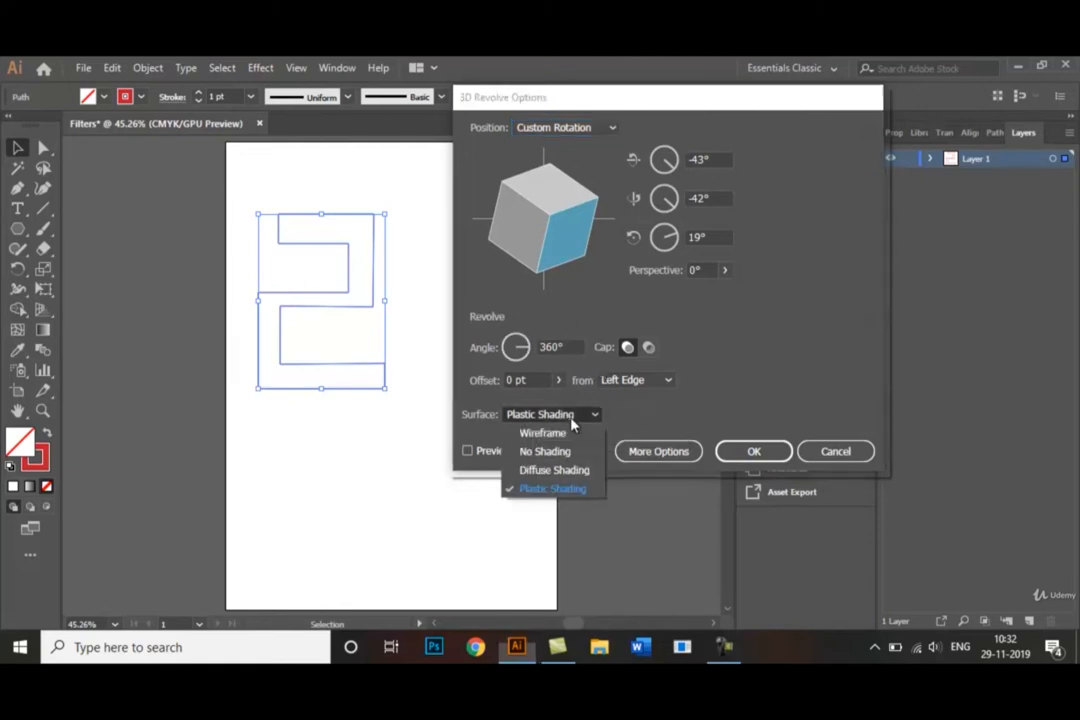
left_click(574, 490)
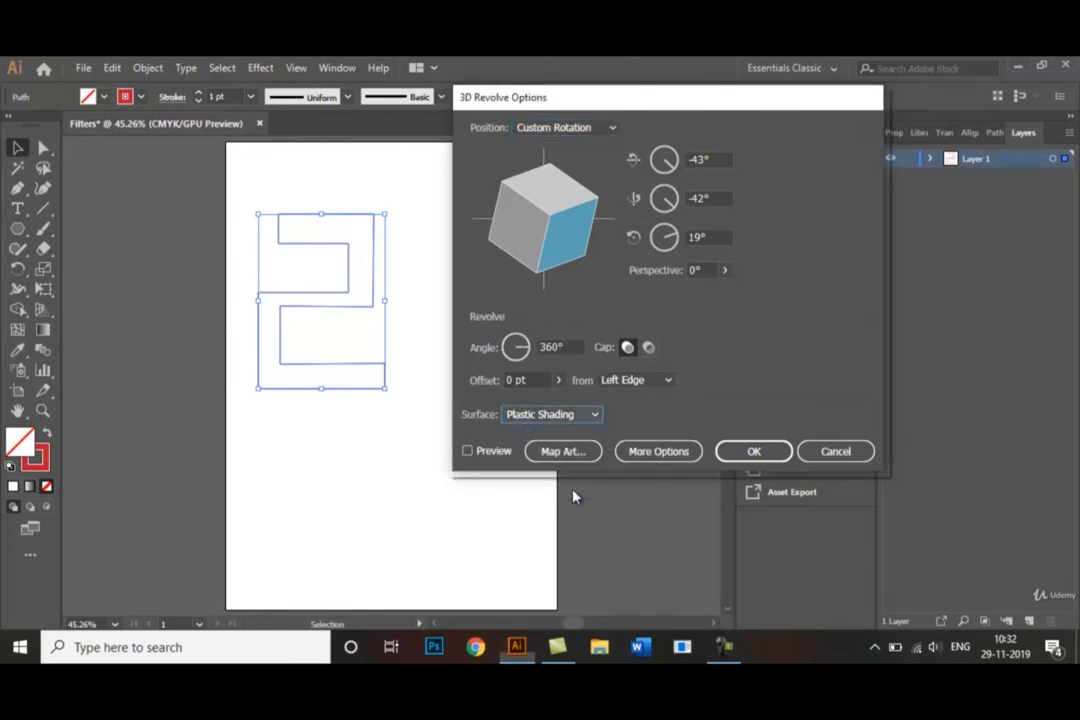
left_click(467, 452)
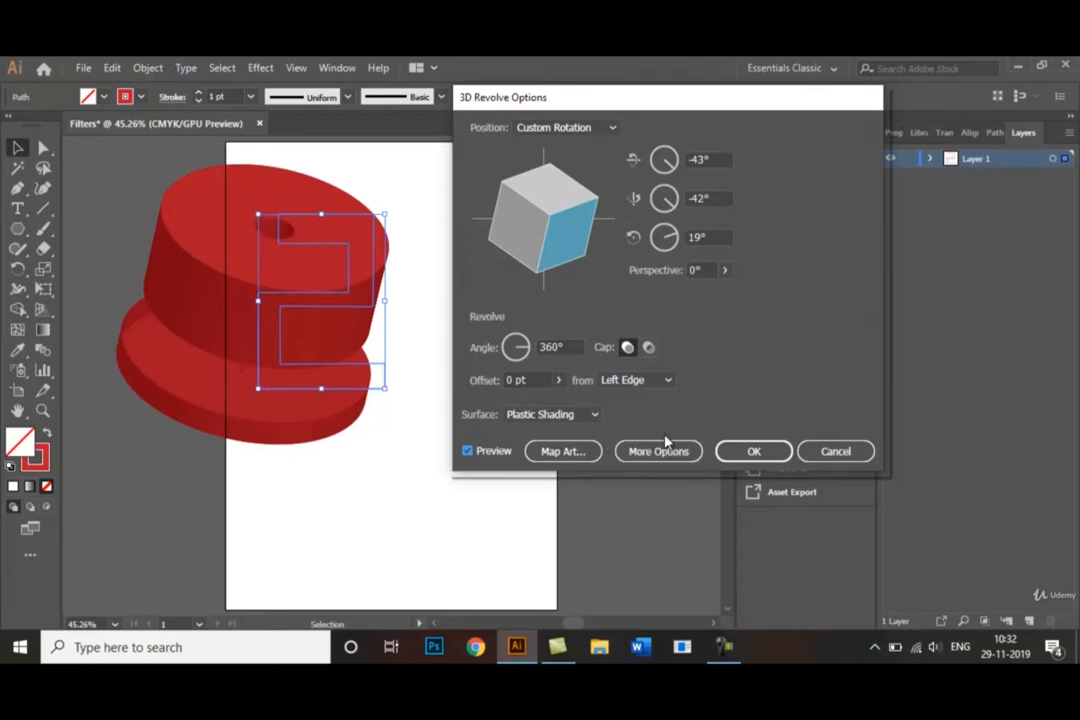
- Try the No Shading and Wireframe surfaces on the revolved outline
left_click(593, 416)
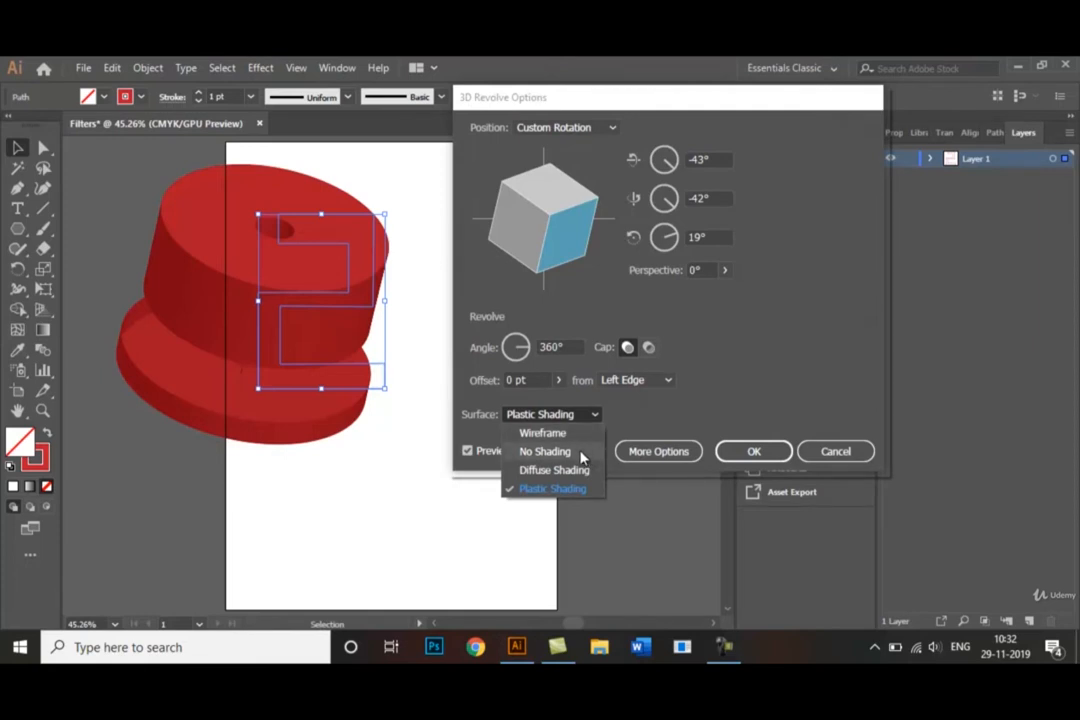
left_click(580, 452)
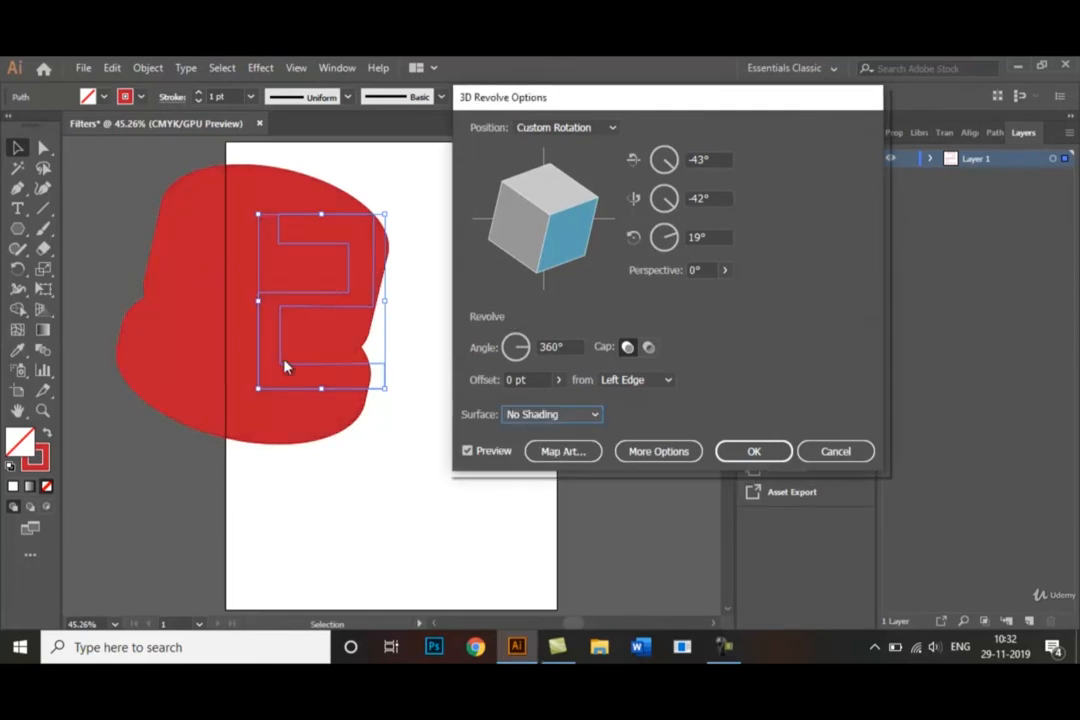
left_click(595, 416)
left_click(565, 432)
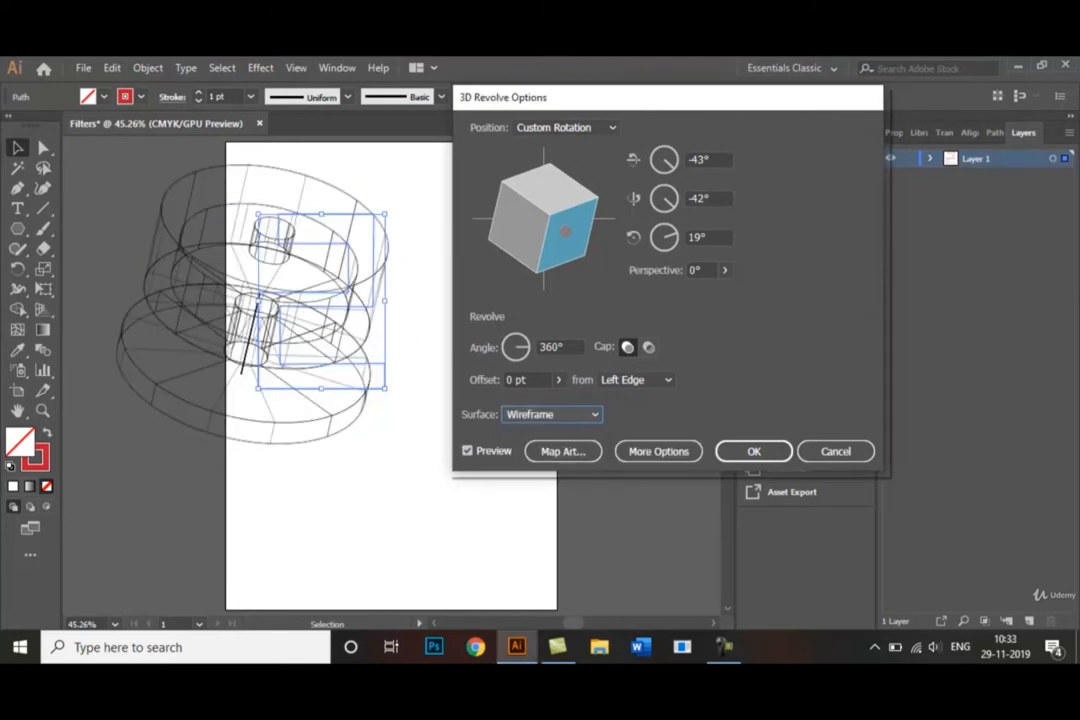
- Rotate the revolved shape to -27°, -27° and 9°, and set its surface back to Plastic Shading
left_click_drag(566, 231, 551, 224)
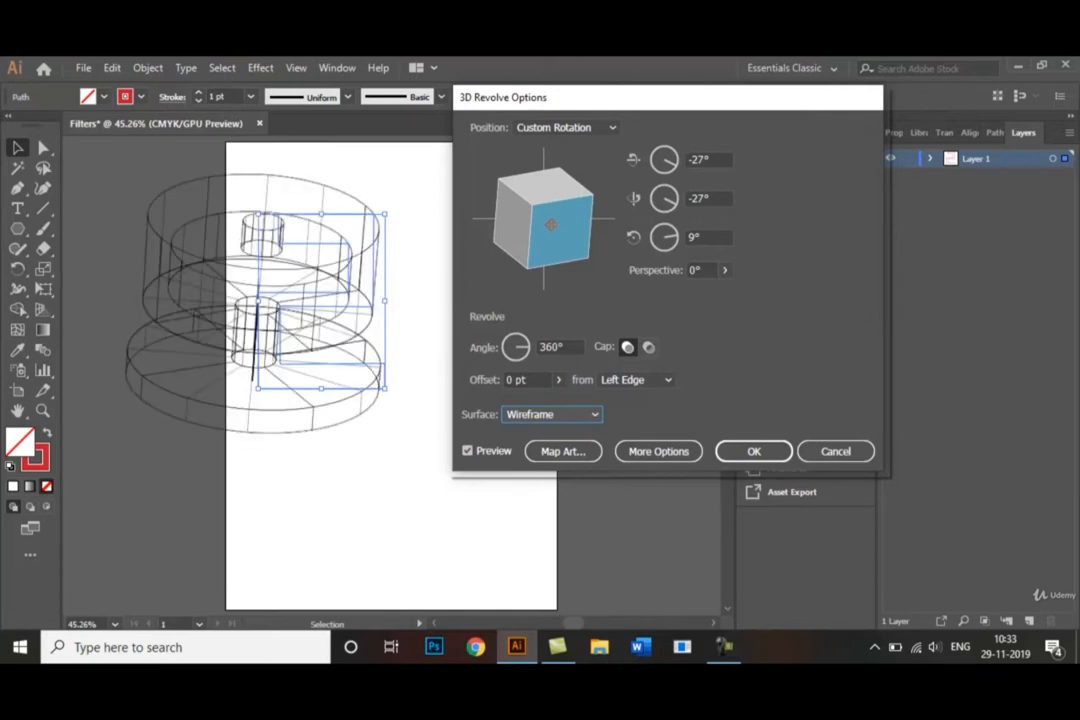
left_click(591, 417)
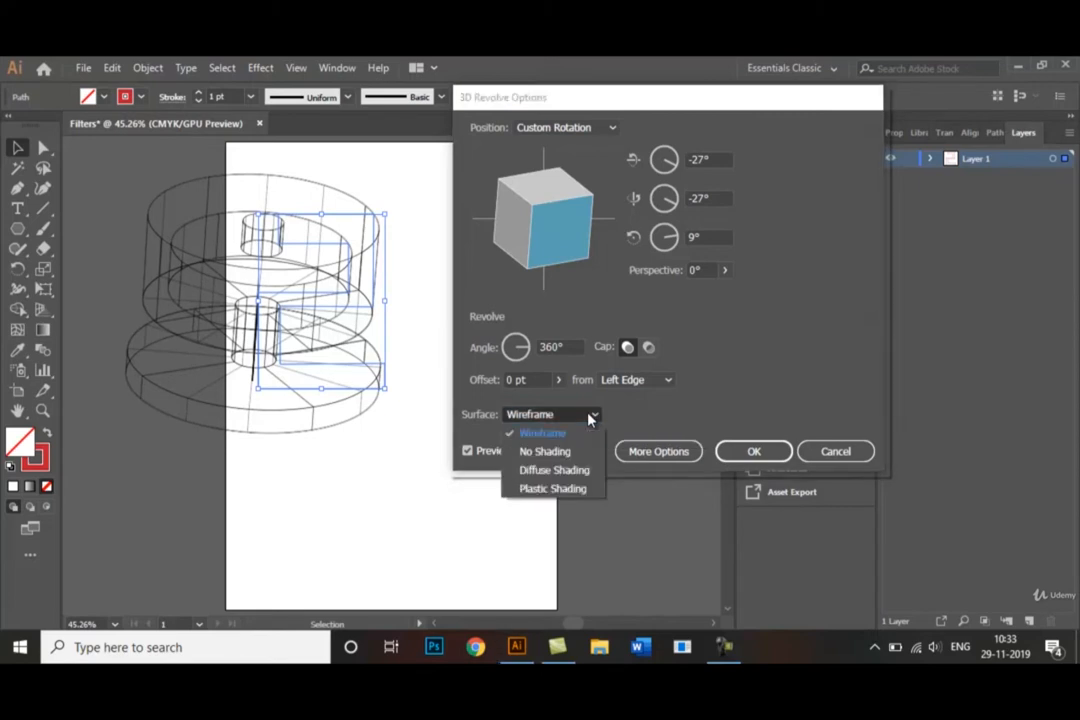
left_click(588, 491)
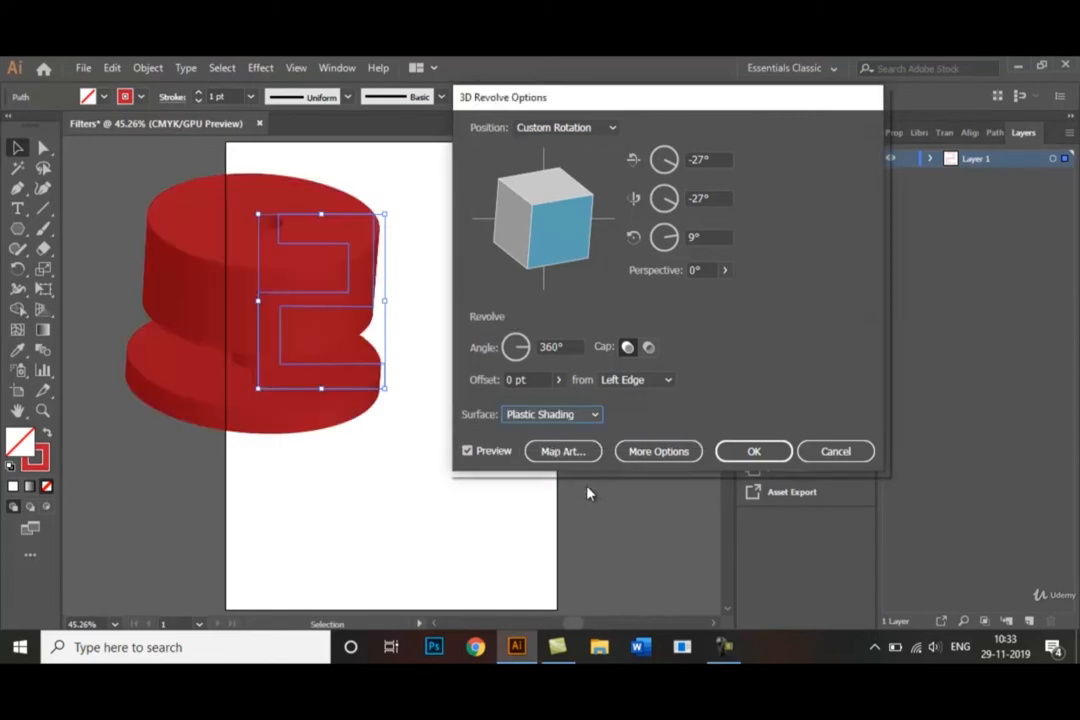
left_click(724, 648)
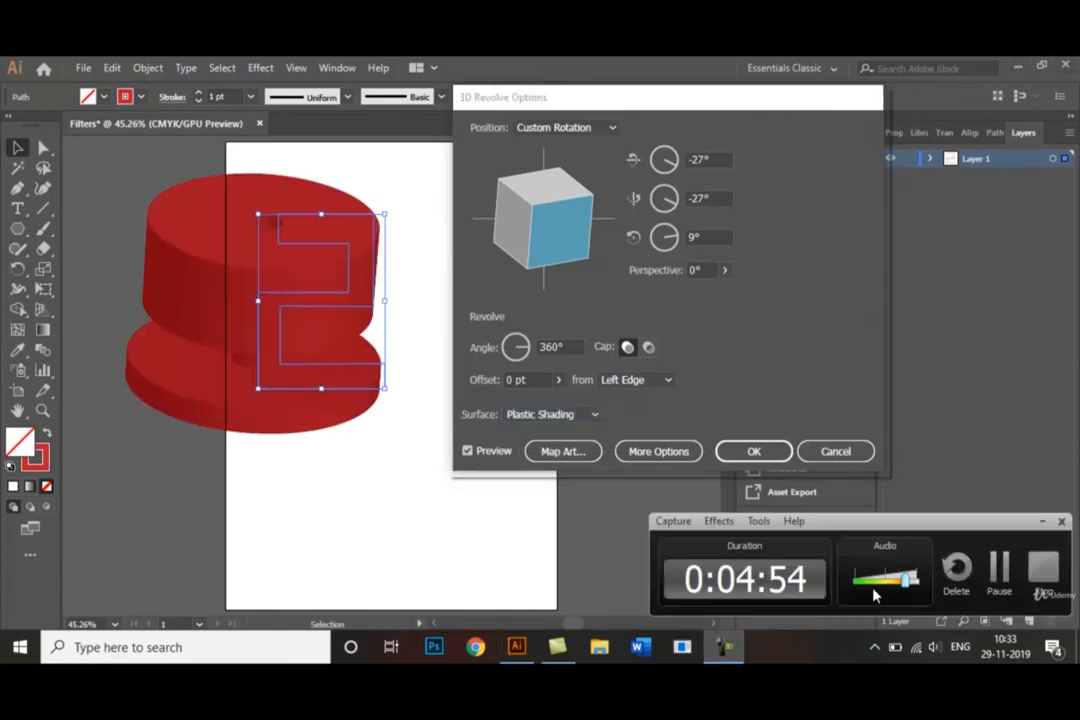
left_click(998, 570)
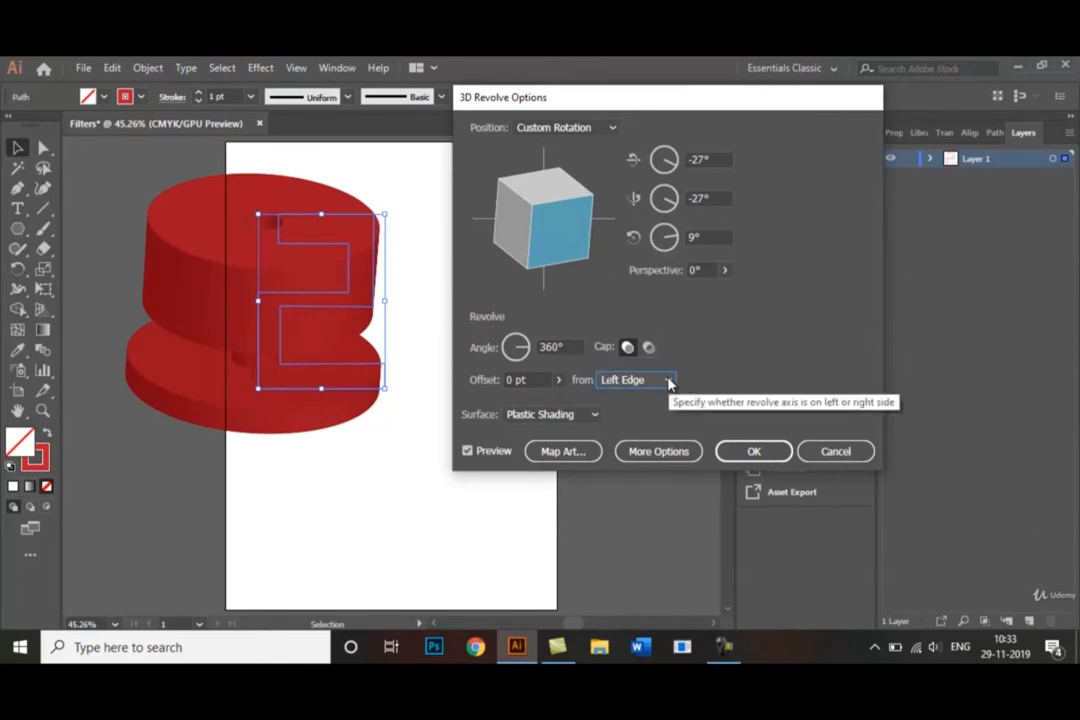
- Set the outline to revolve from its Right Edge and apply the 3D Revolve effect
left_click(669, 381)
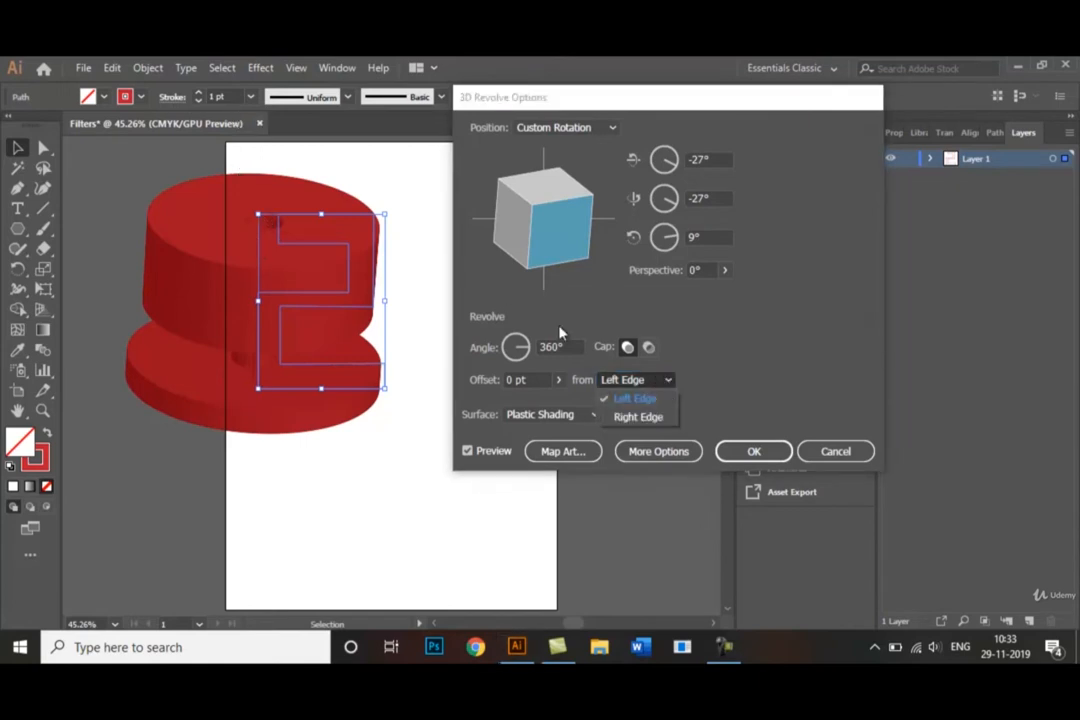
left_click(659, 427)
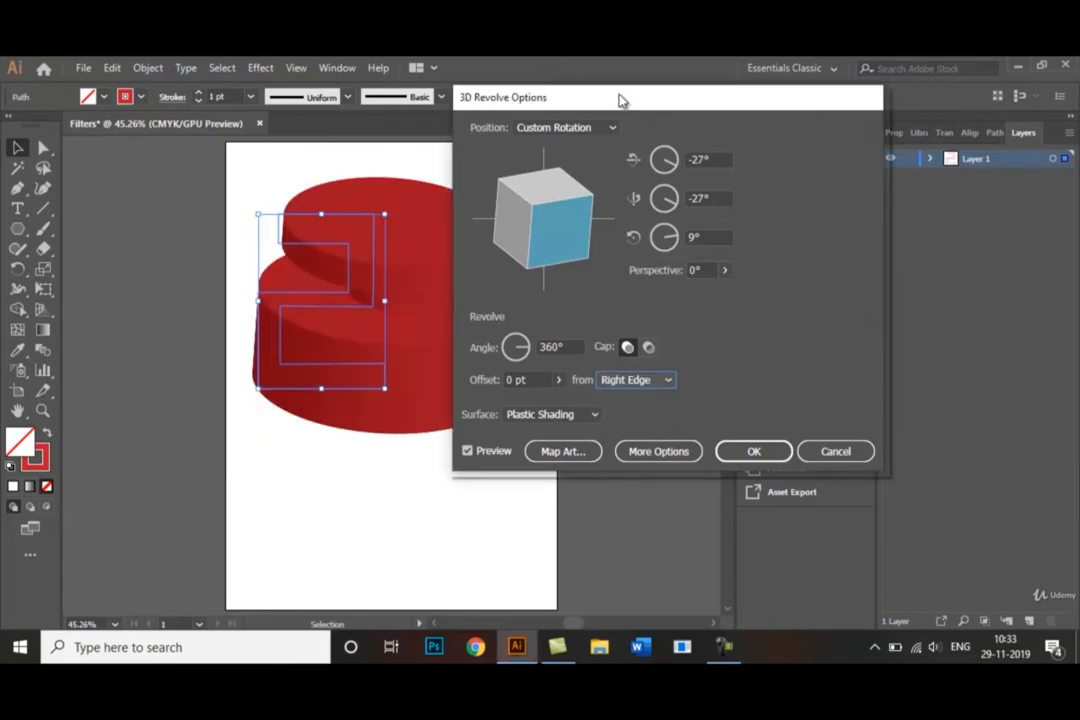
left_click_drag(620, 92, 728, 102)
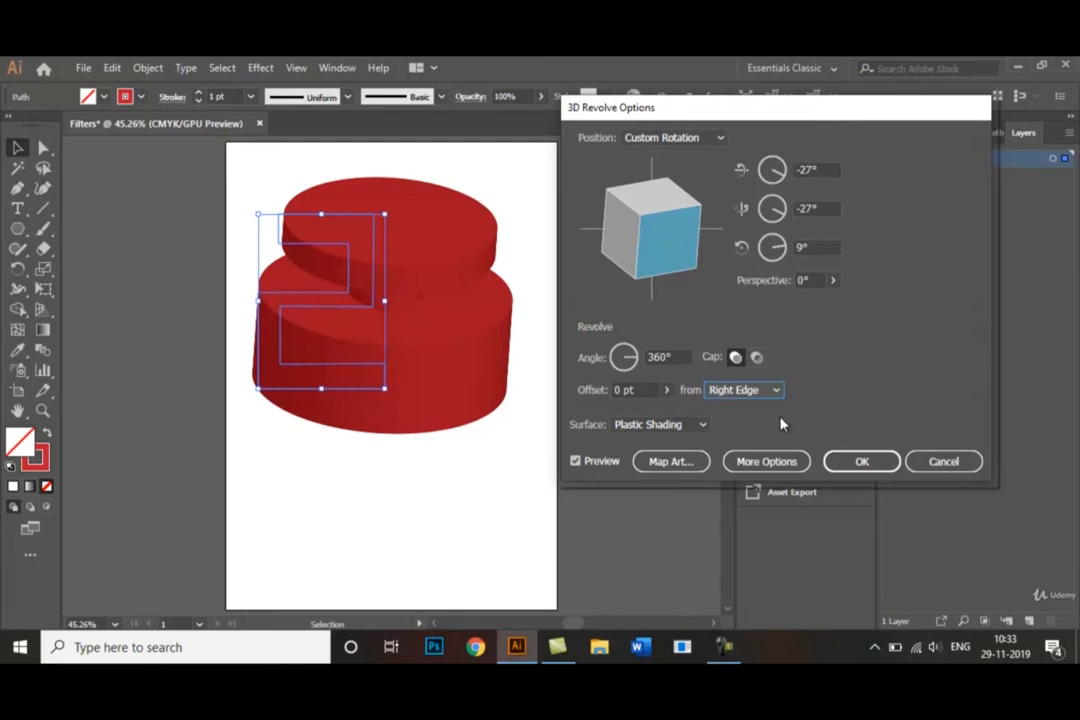
left_click(876, 465)
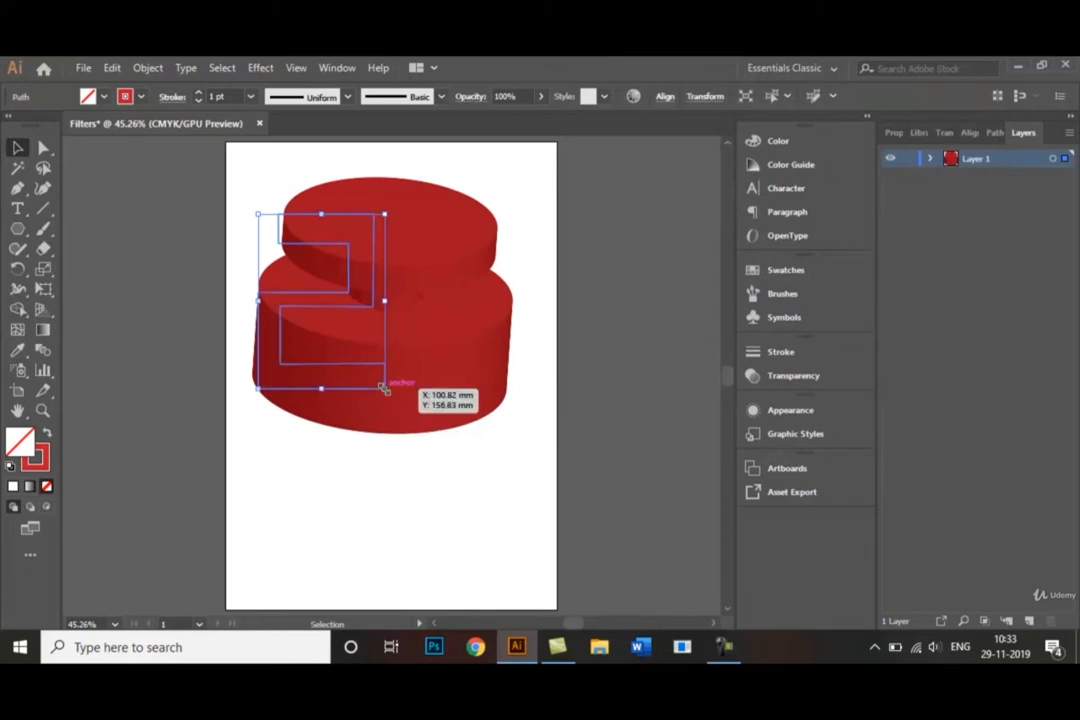
- Scale the red revolved object down to about half size, move it into the artboard's upper-left corner and deselect it
left_click_drag(383, 388, 316, 310)
left_click_drag(343, 270, 341, 236)
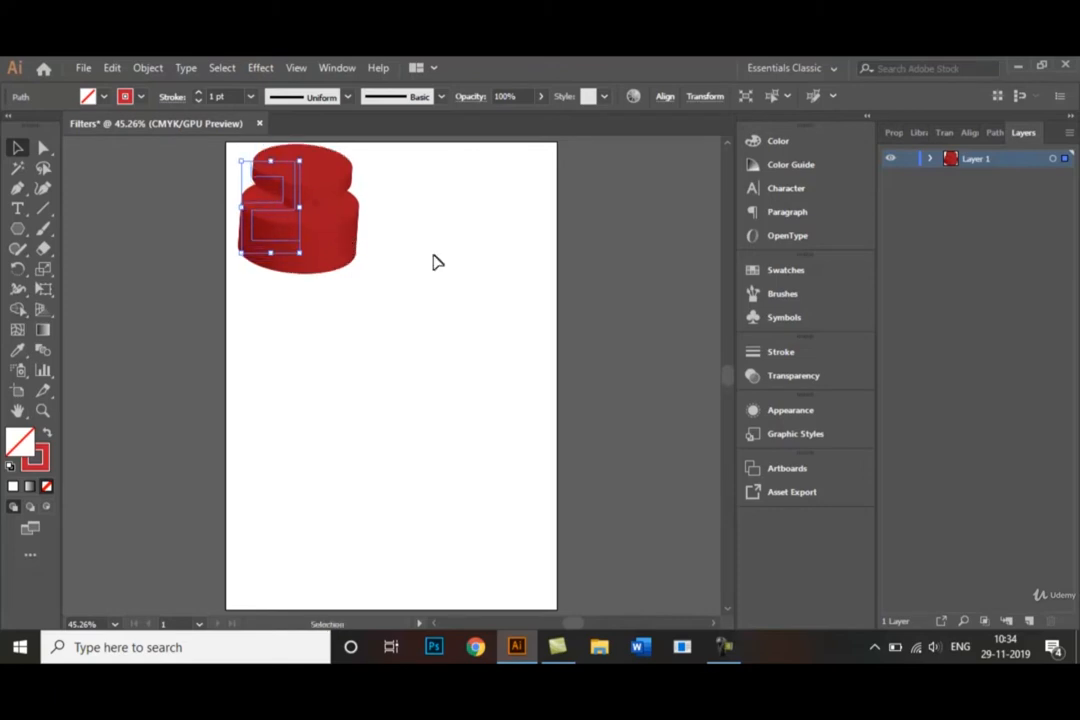
left_click(433, 262)
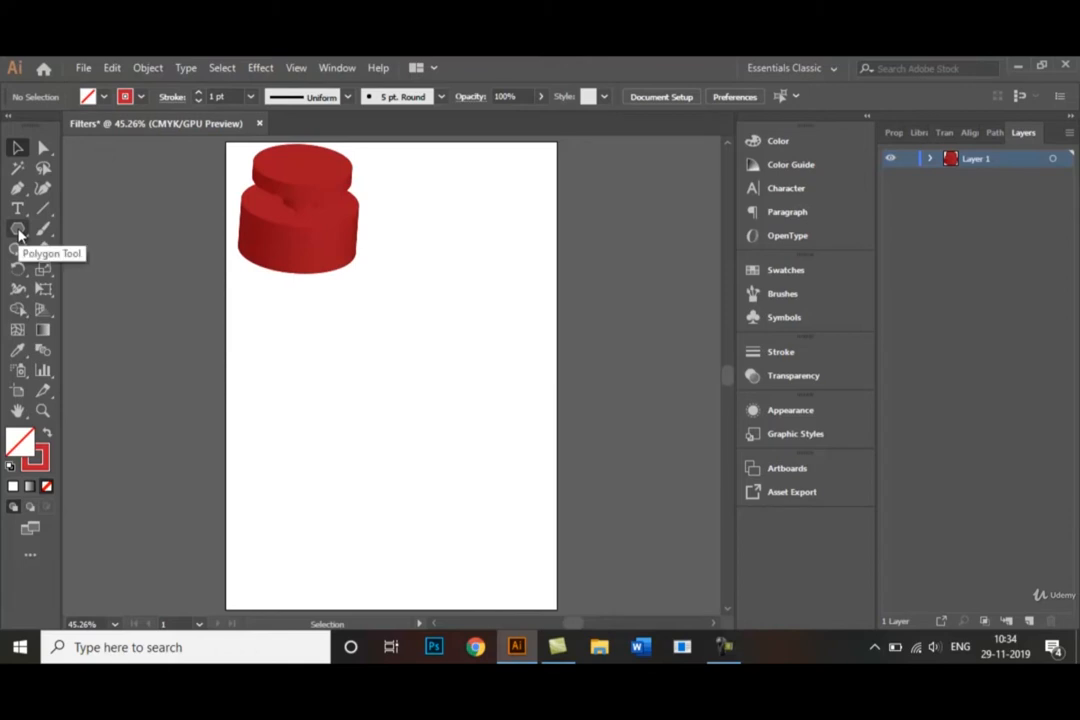
- Draw a hexagon with a yellow fill and no stroke on the artboard, to the right of the red object
left_click_drag(18, 233, 113, 300)
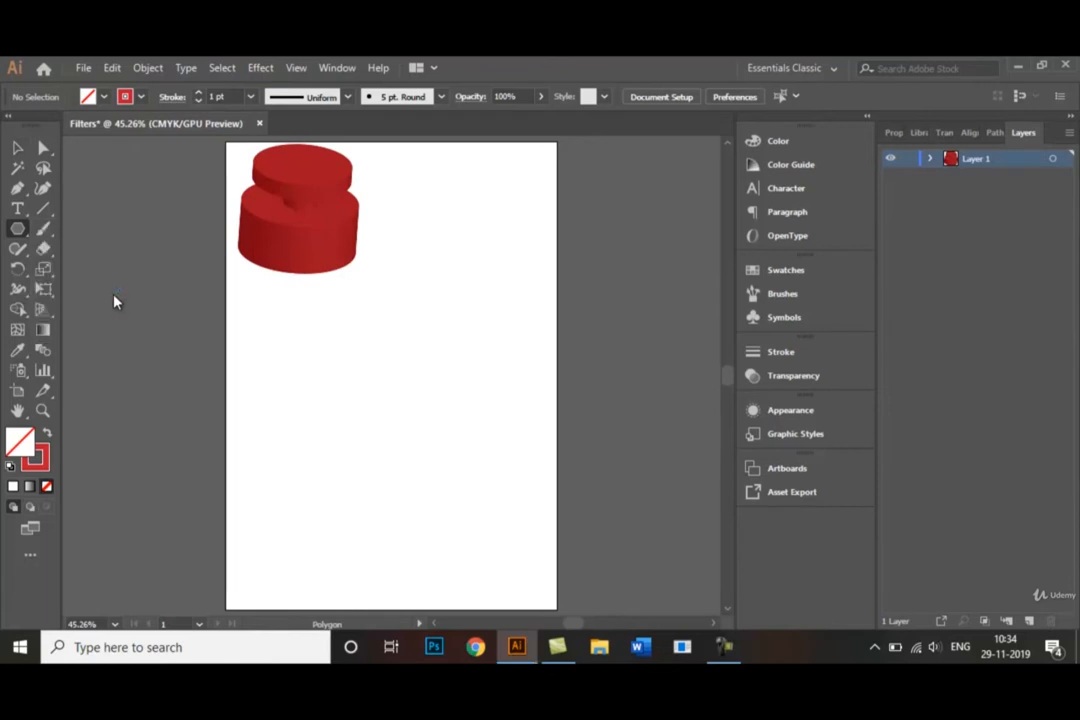
left_click(140, 97)
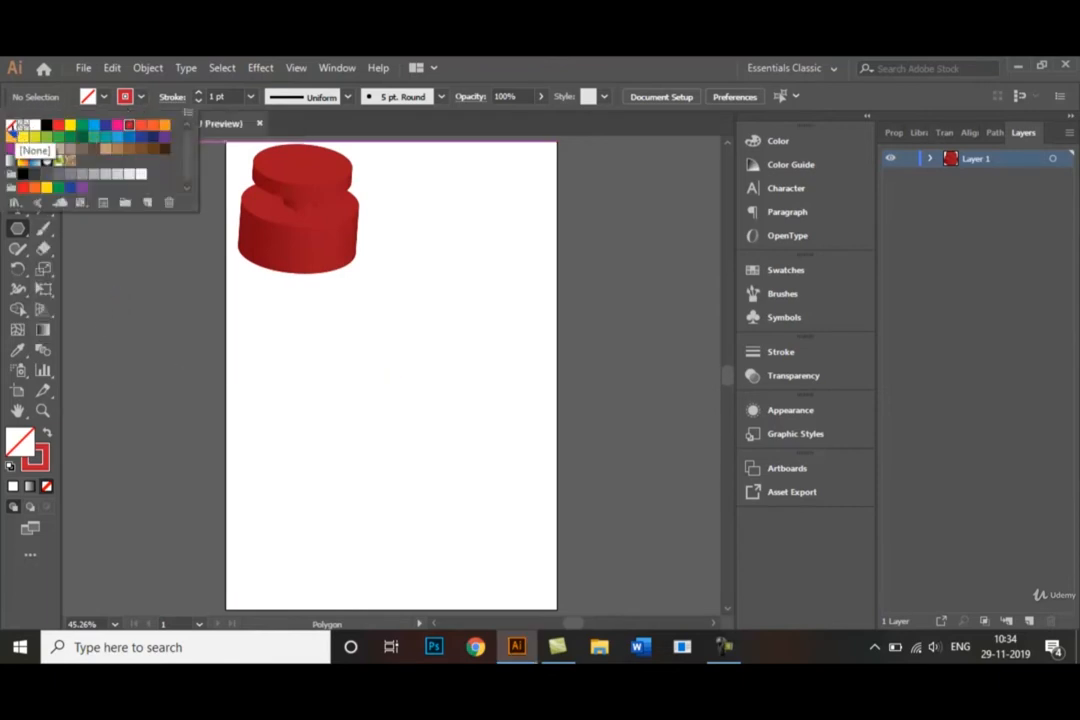
left_click(13, 128)
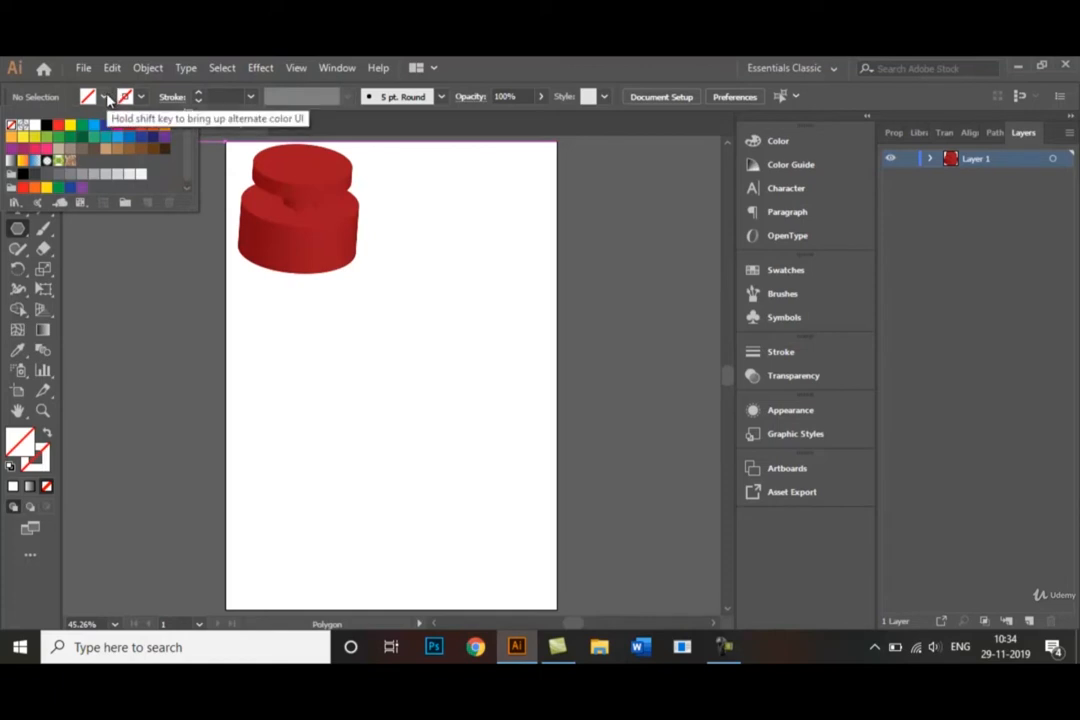
left_click(107, 96)
left_click(107, 96)
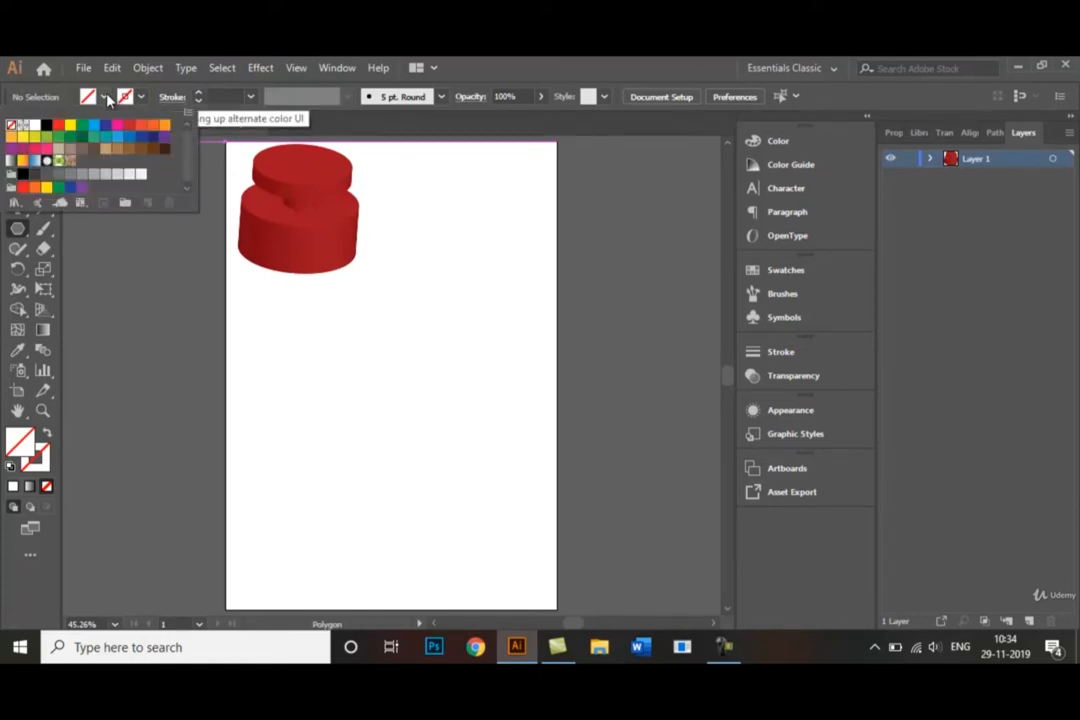
left_click(23, 138)
left_click(450, 217)
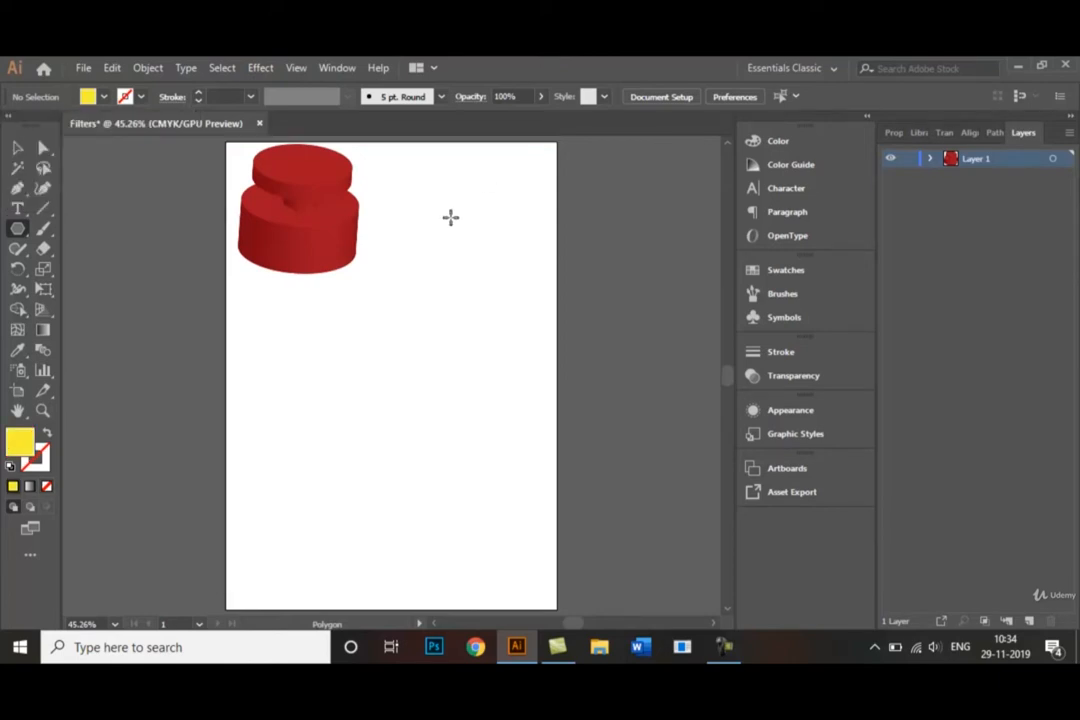
left_click_drag(453, 212, 478, 252)
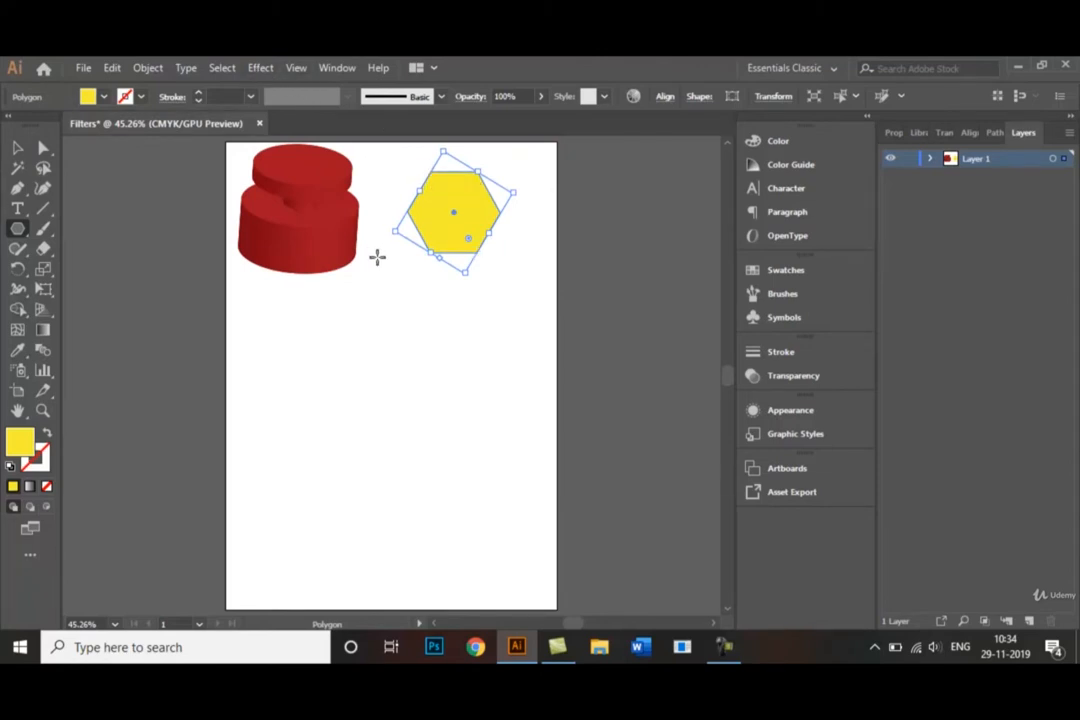
- Start a 3D Extrude & Bevel effect on the hexagon with preview on and a custom rotation of -22°, -40° and 11°
left_click(259, 68)
mouse_move(380, 166)
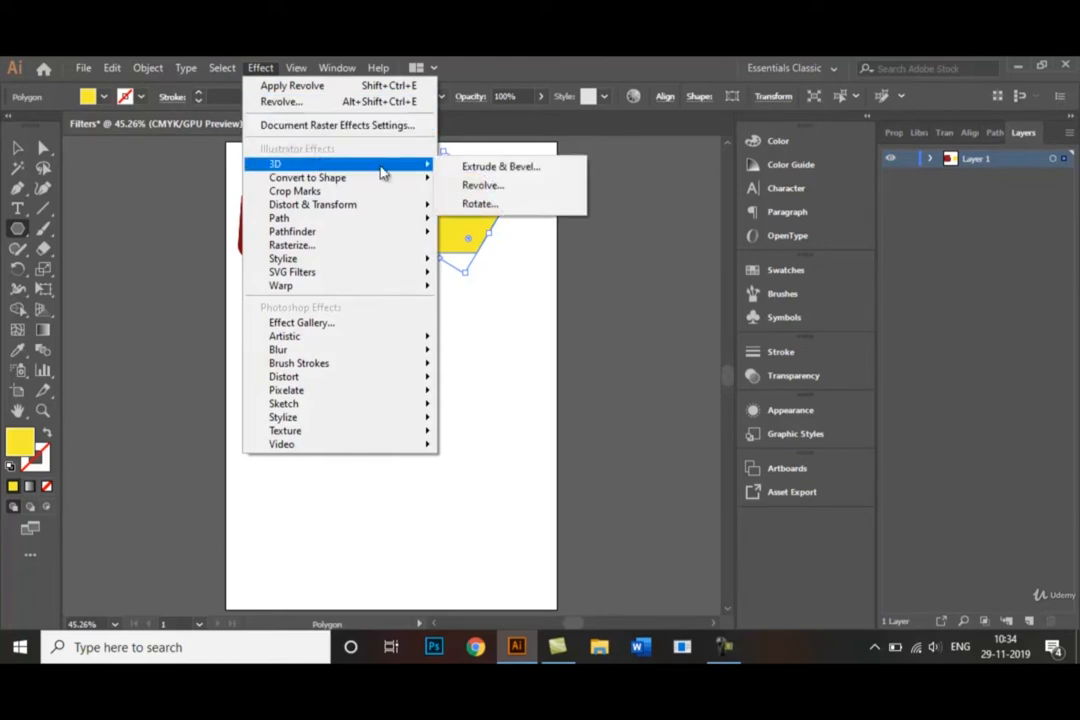
left_click(491, 168)
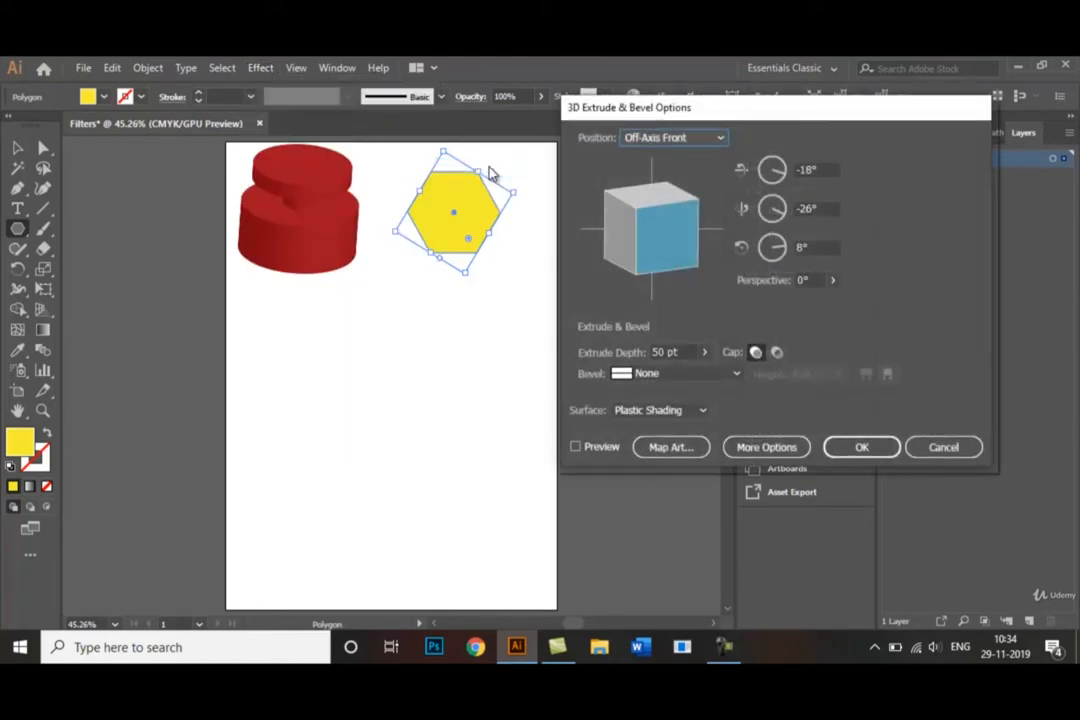
left_click(576, 447)
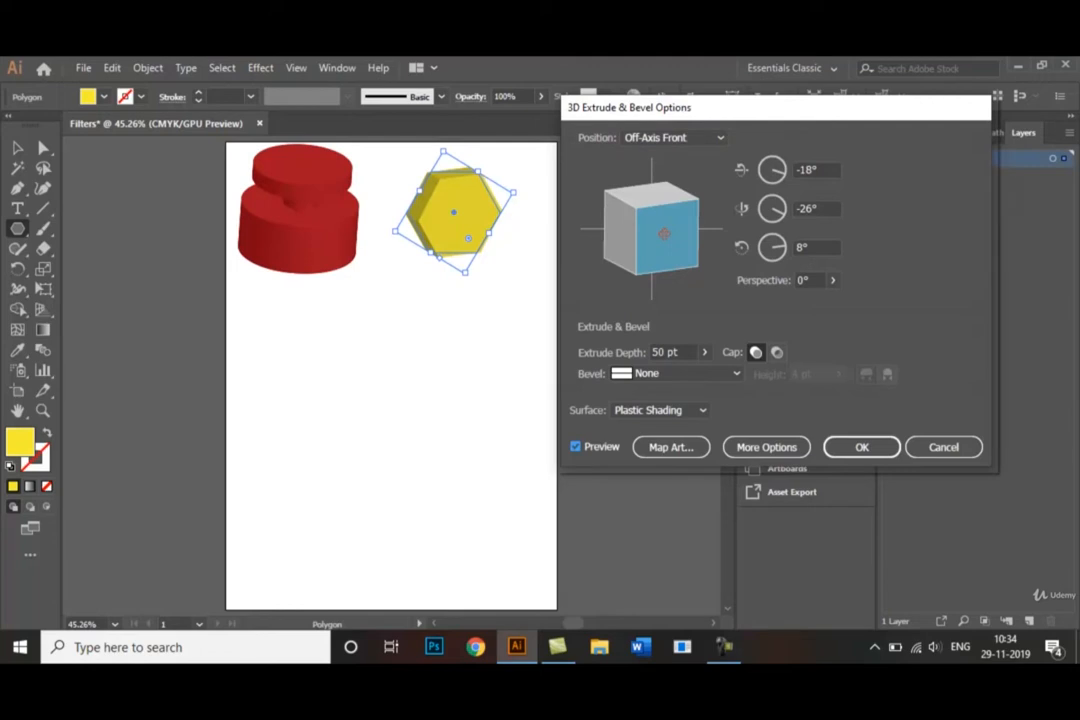
left_click_drag(664, 233, 677, 234)
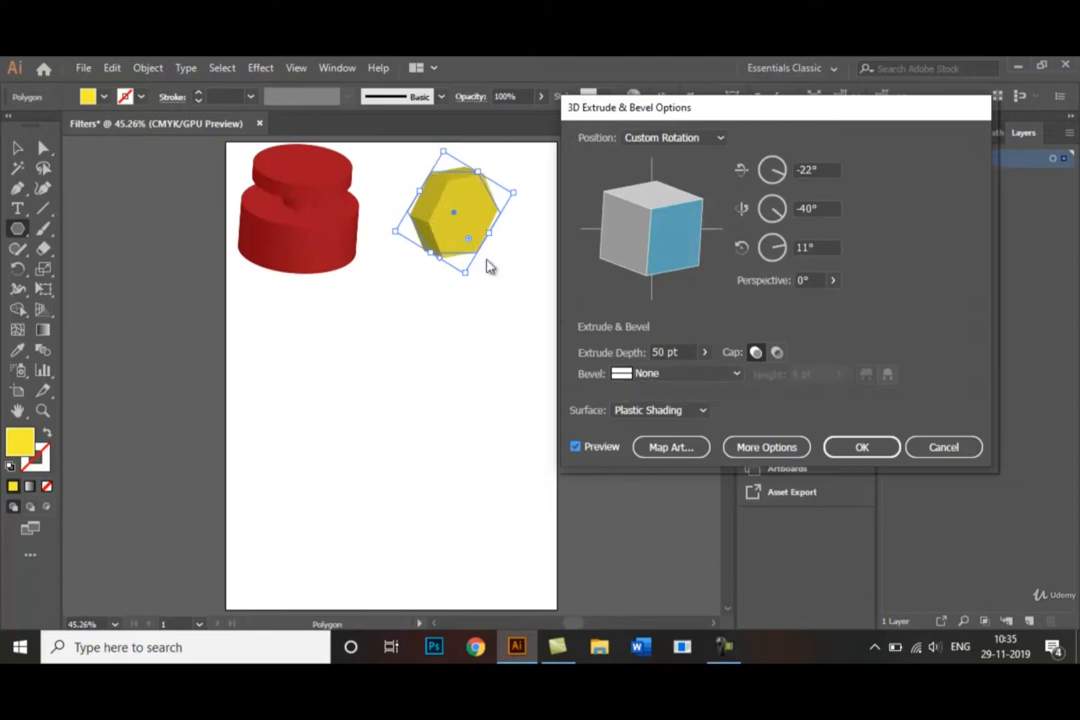
- Give the extruded hexagon a Complex 2 bevel and rotate it to -23°, -46° and 12°
left_click(735, 376)
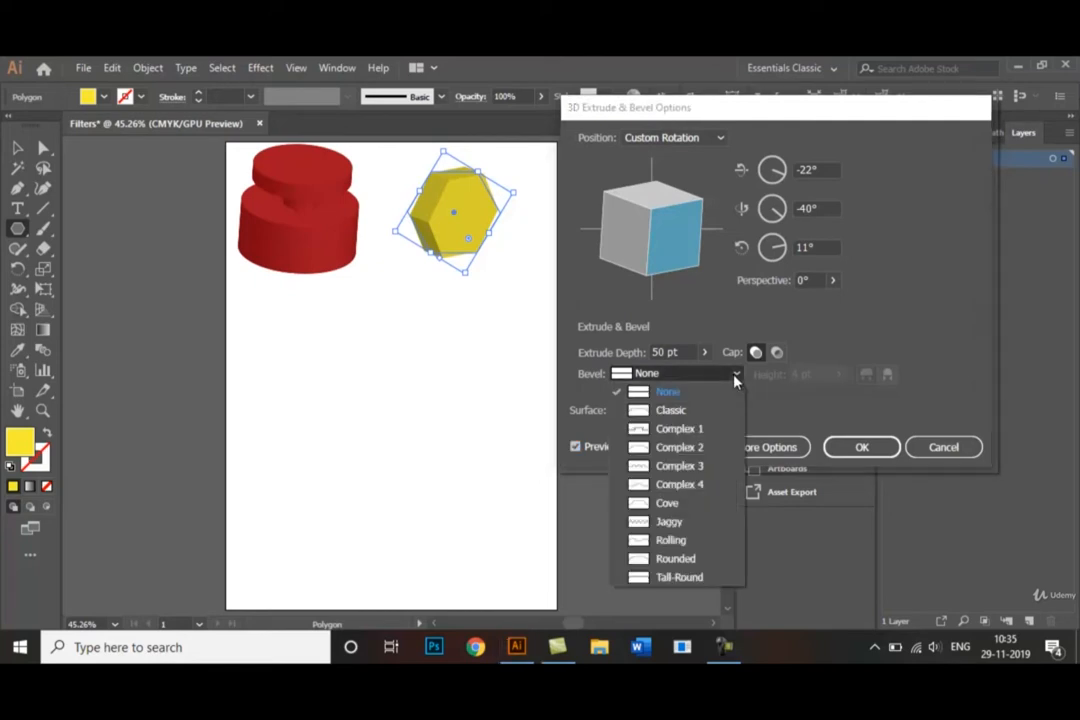
left_click(709, 448)
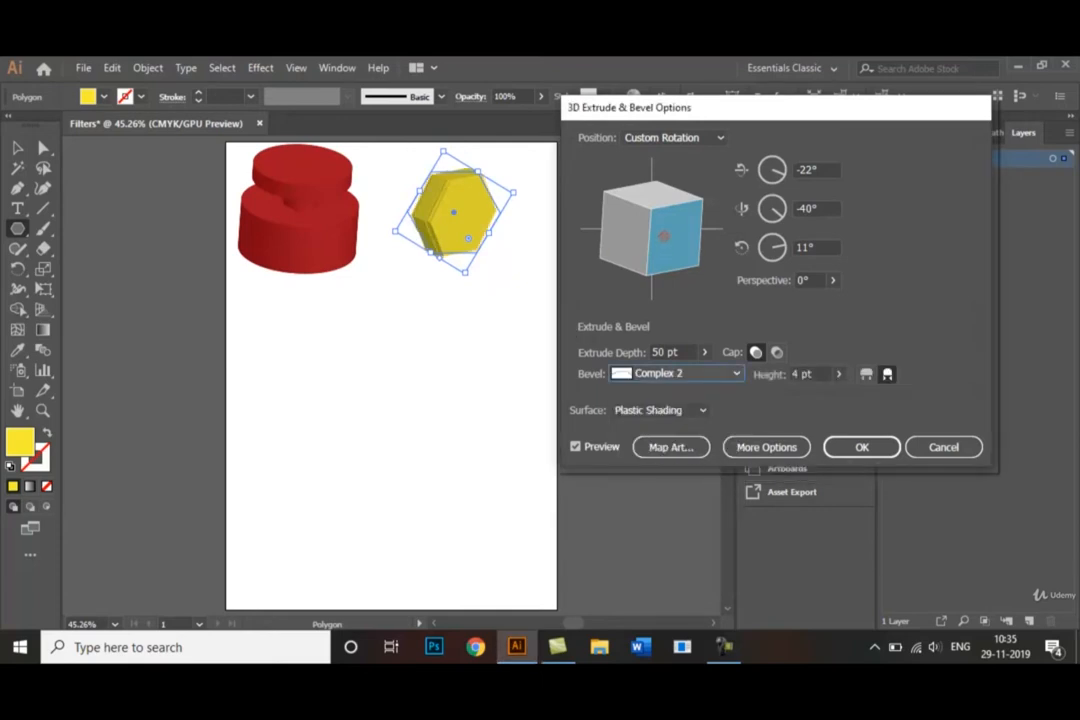
left_click_drag(662, 248, 668, 234)
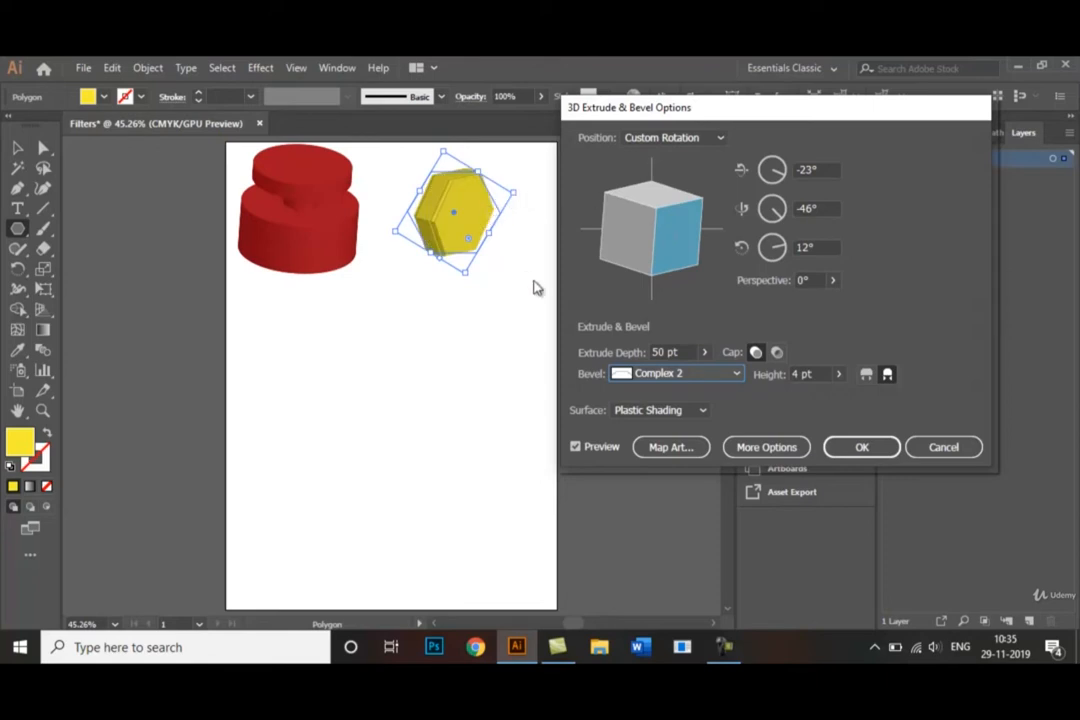
- Try the Wireframe surface on the extruded hexagon and switch it to Diffuse Shading
left_click(700, 412)
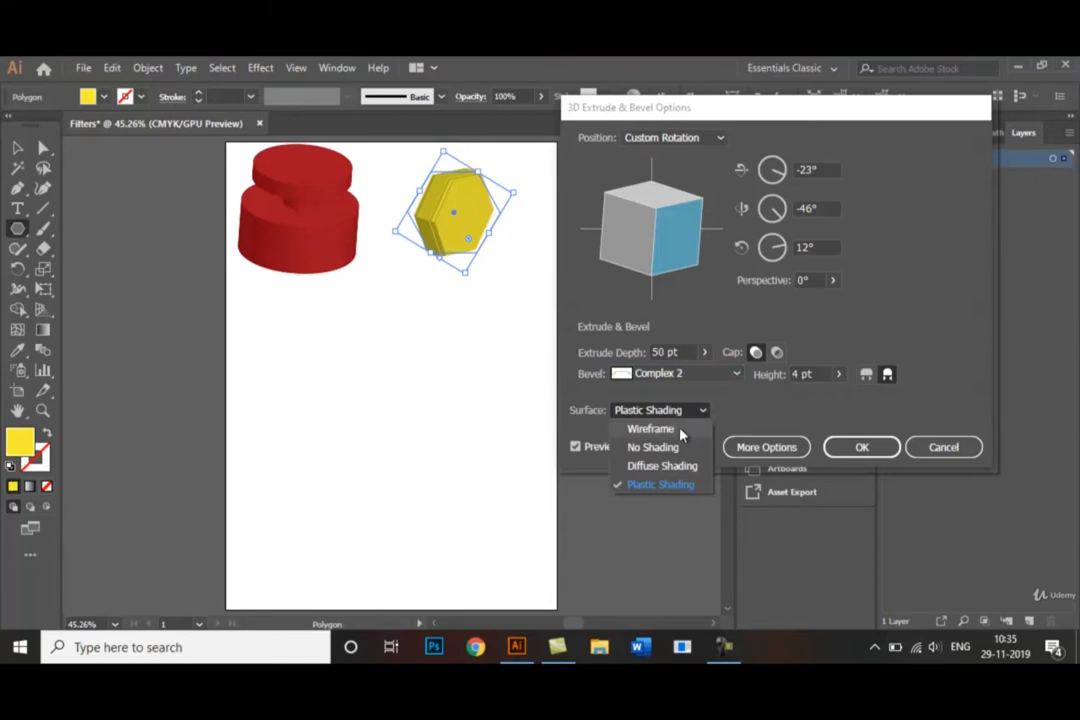
left_click(679, 430)
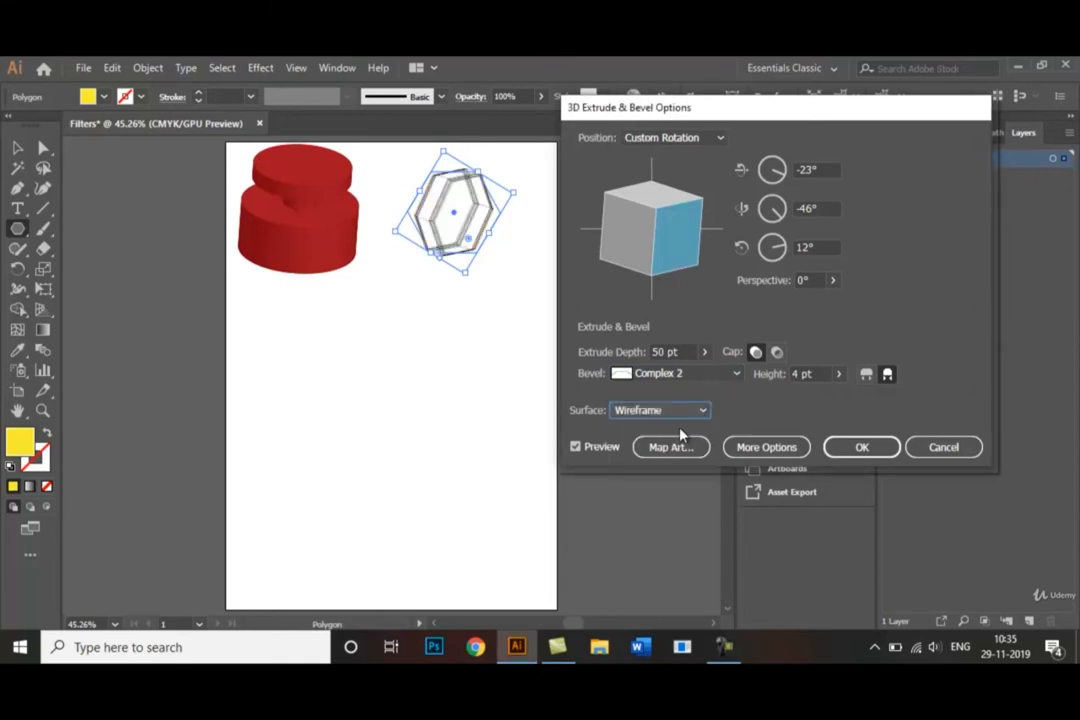
left_click(698, 413)
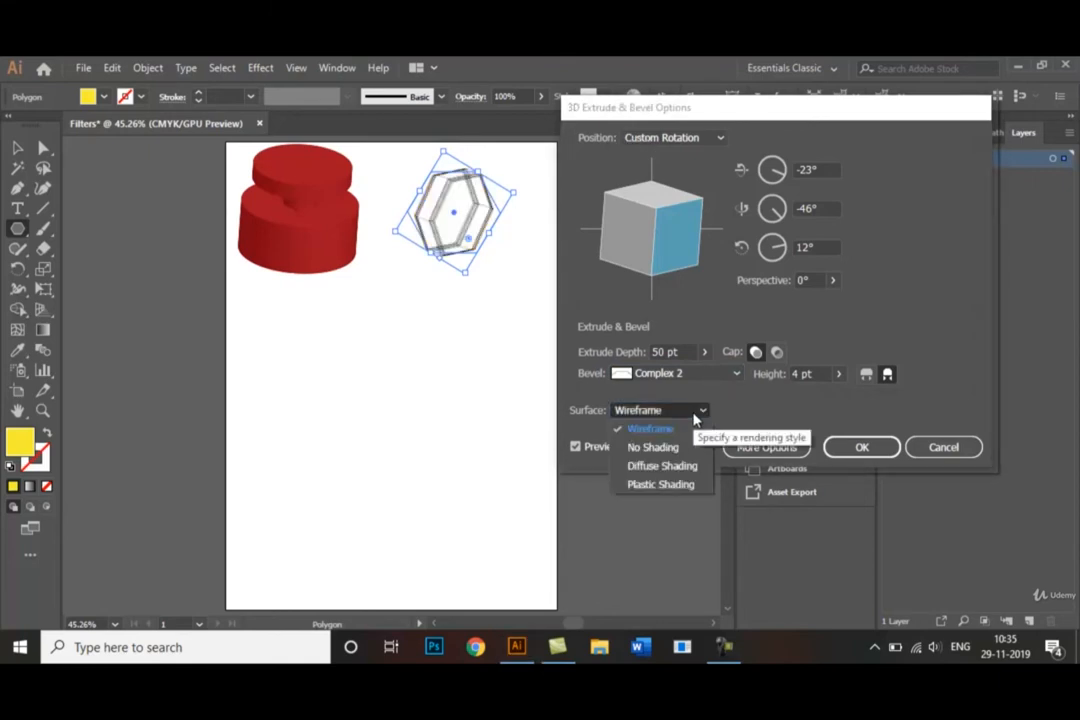
left_click(692, 478)
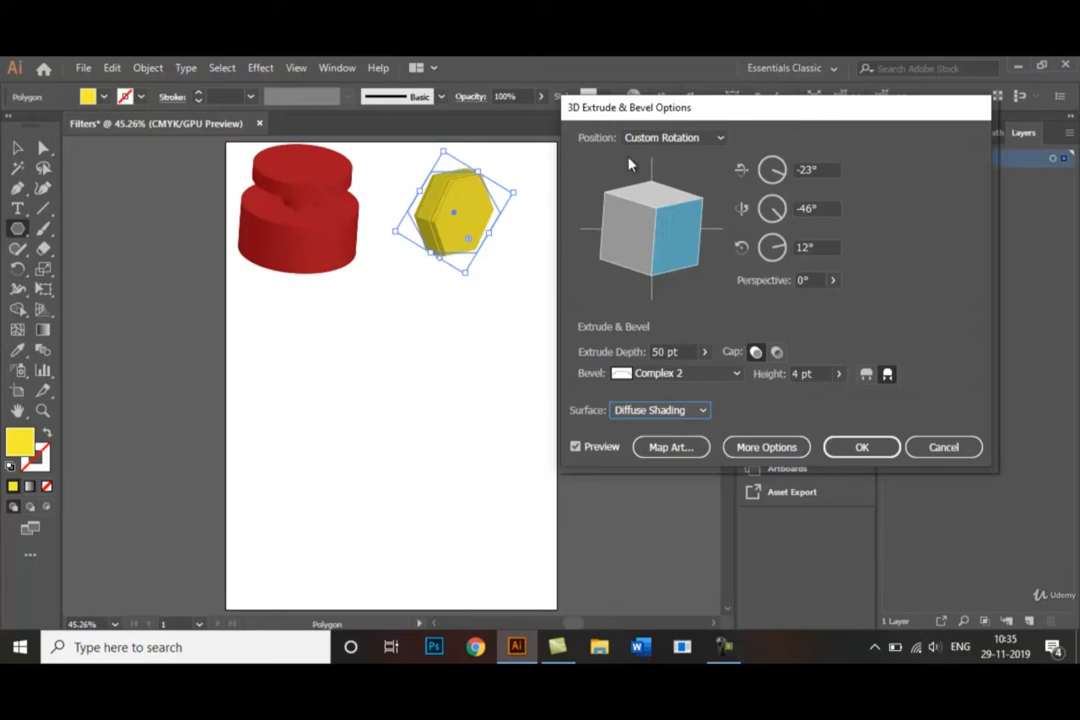
- Give the extruded hexagon a hollow cap and try the Complex 1 and Jaggy bevels on it
left_click(778, 353)
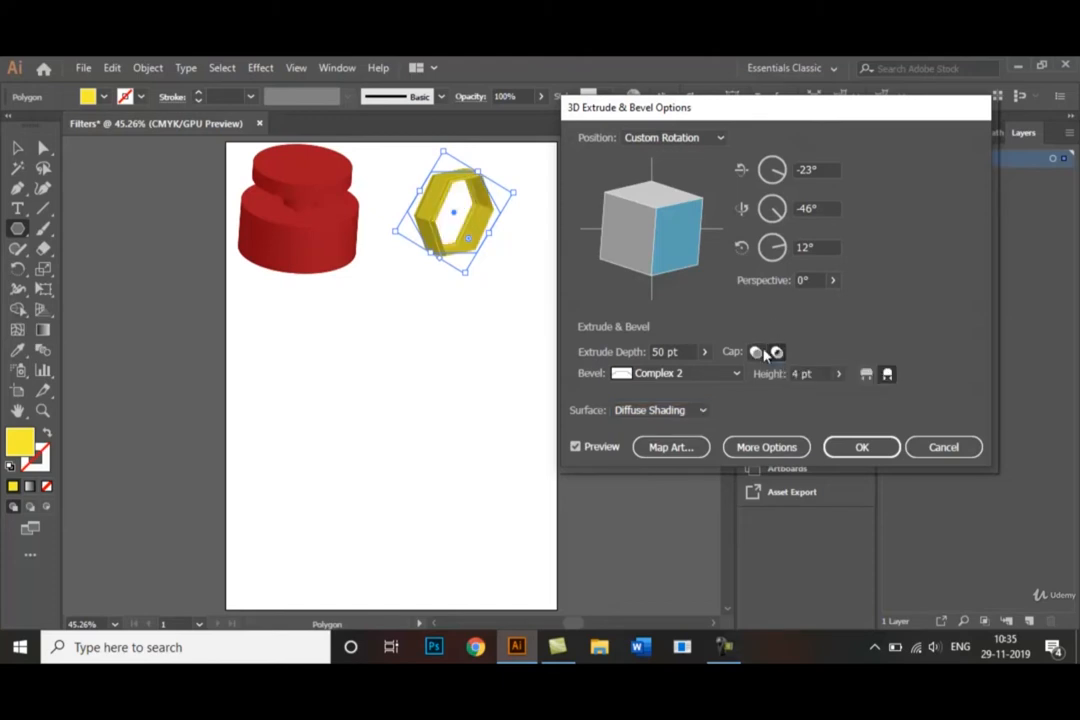
left_click(733, 375)
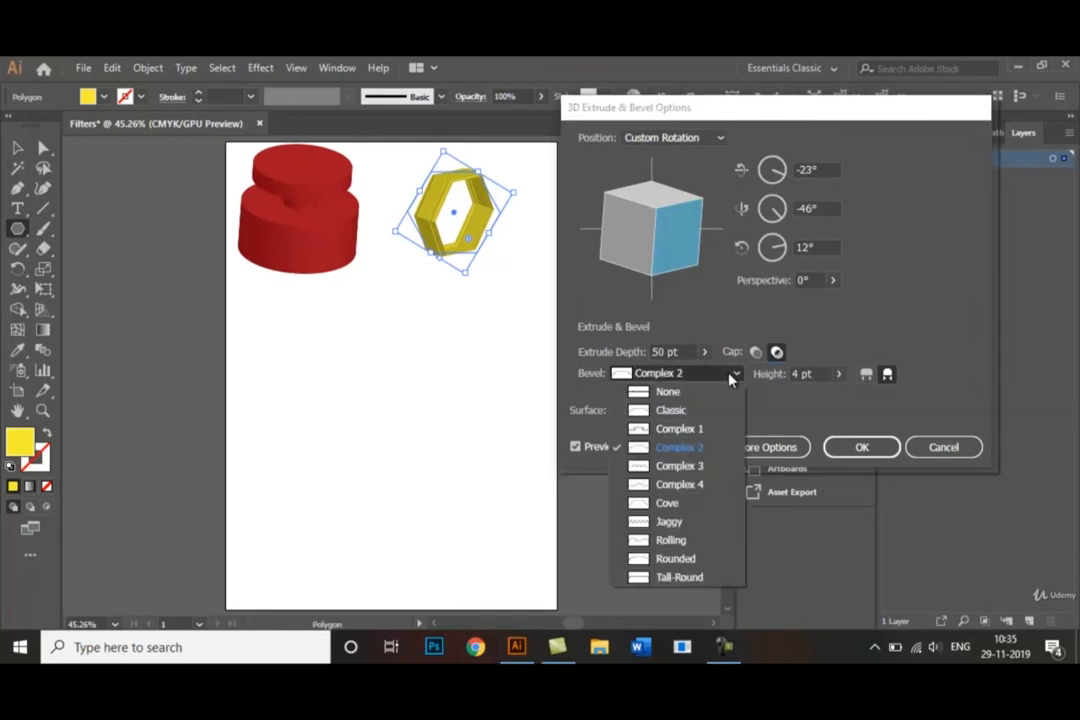
left_click(697, 431)
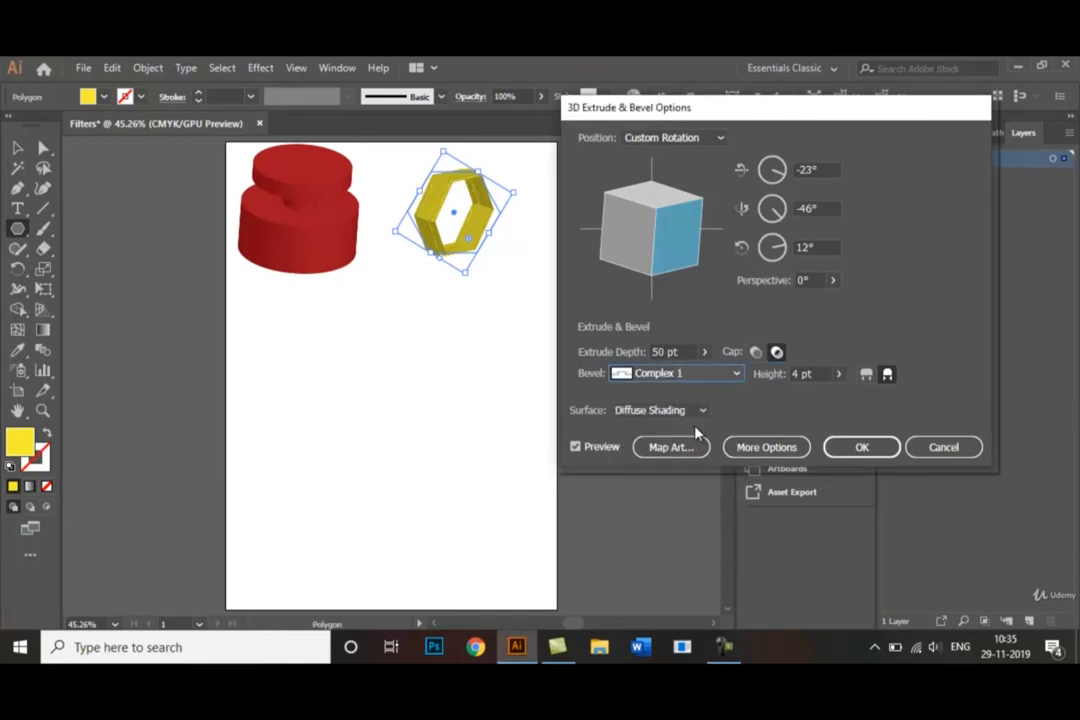
left_click(738, 375)
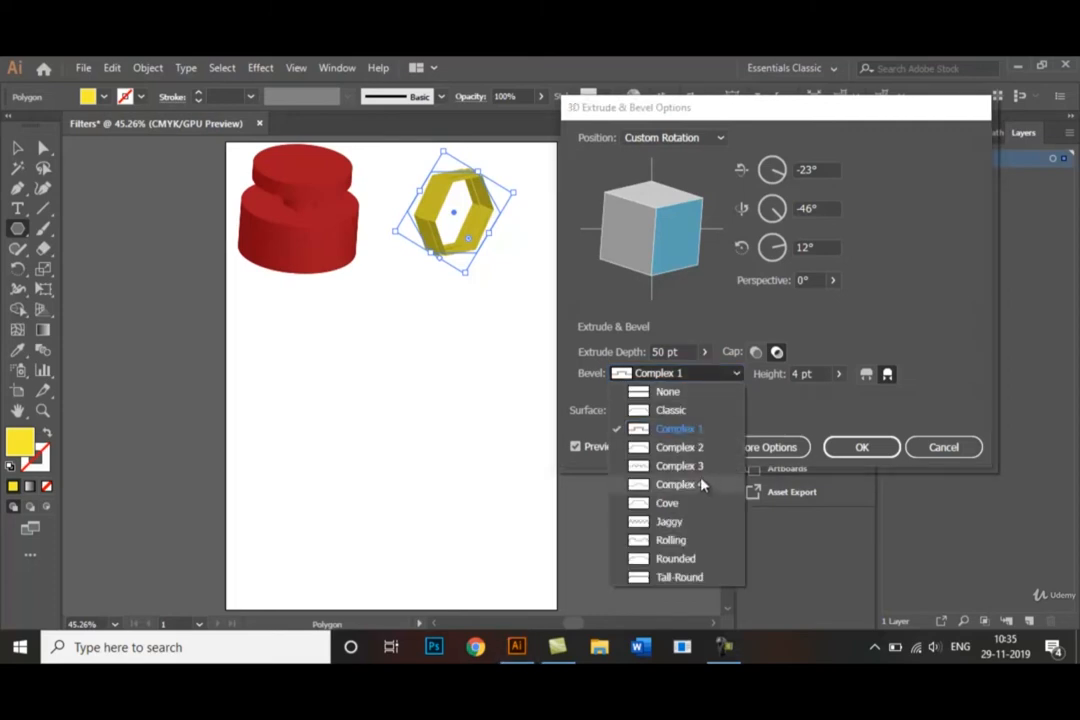
left_click(672, 521)
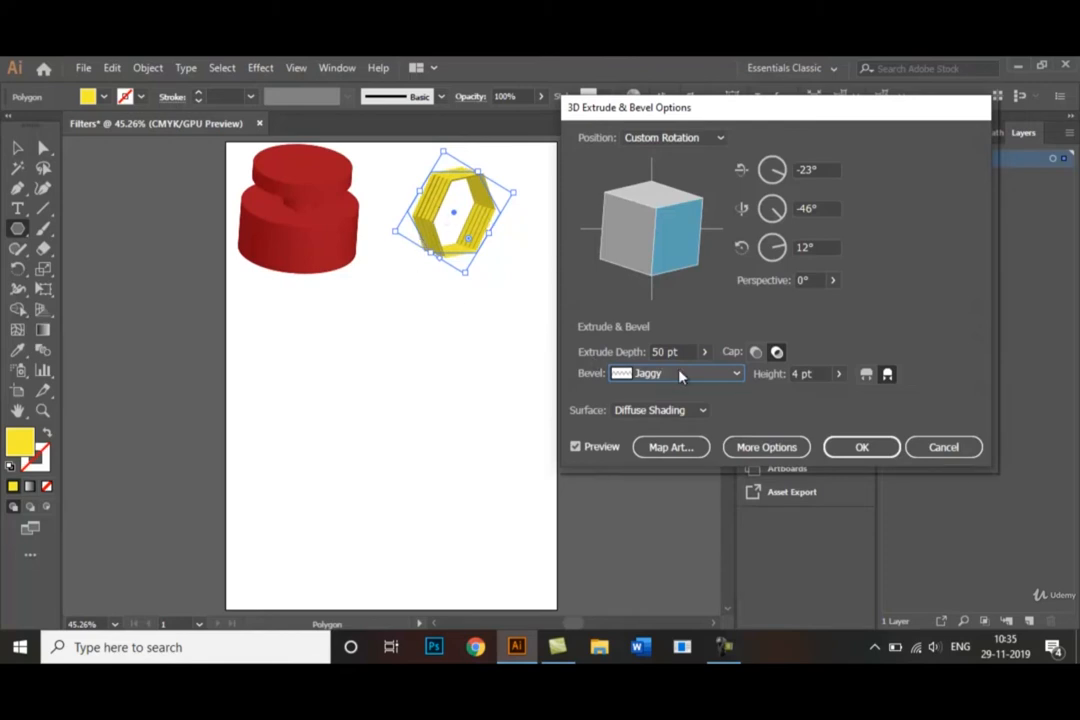
- Change the hexagon's bevel to Rolling and apply the Extrude & Bevel effect
left_click(717, 378)
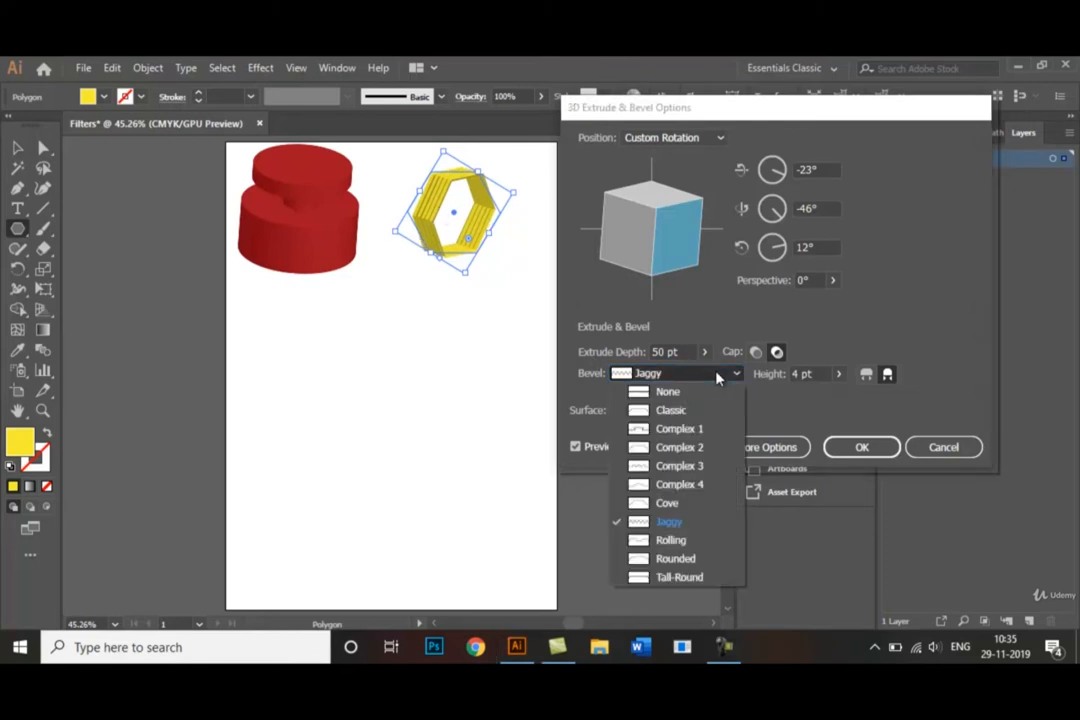
left_click(686, 547)
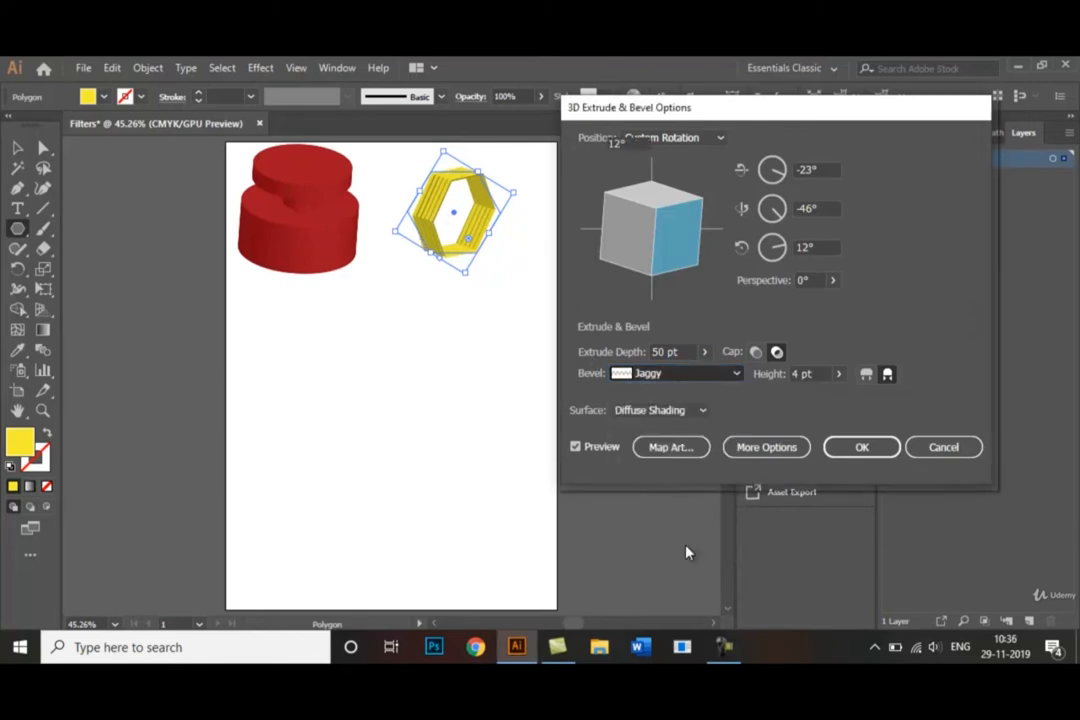
left_click(859, 466)
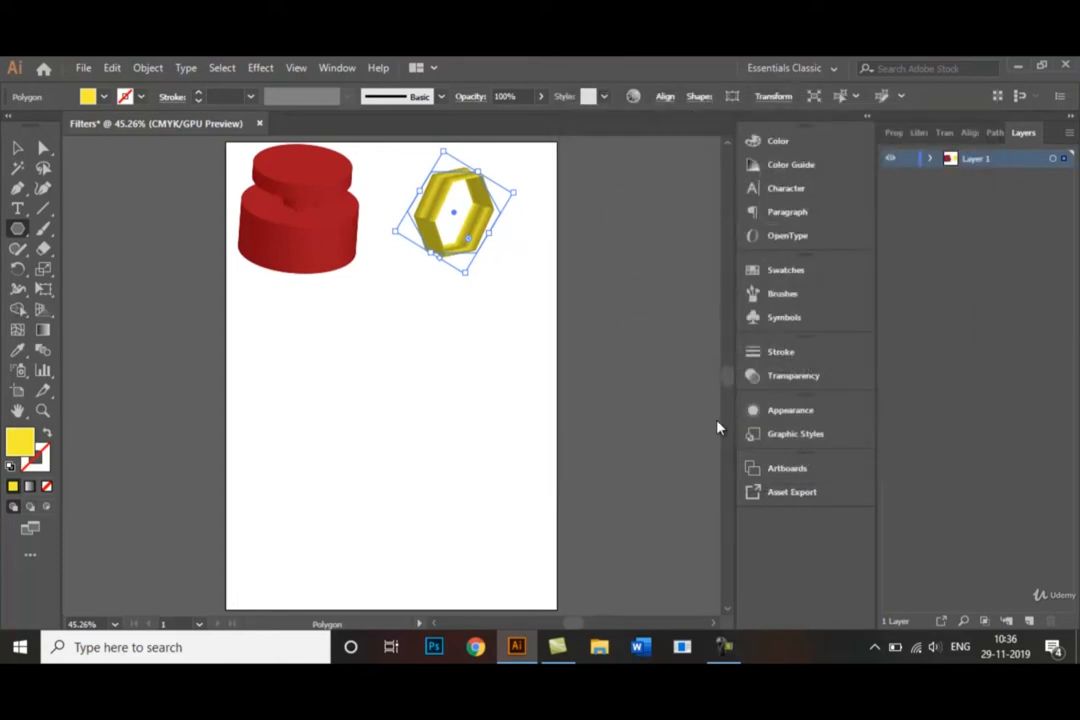
left_click(519, 340)
left_click(569, 385)
left_click(260, 67)
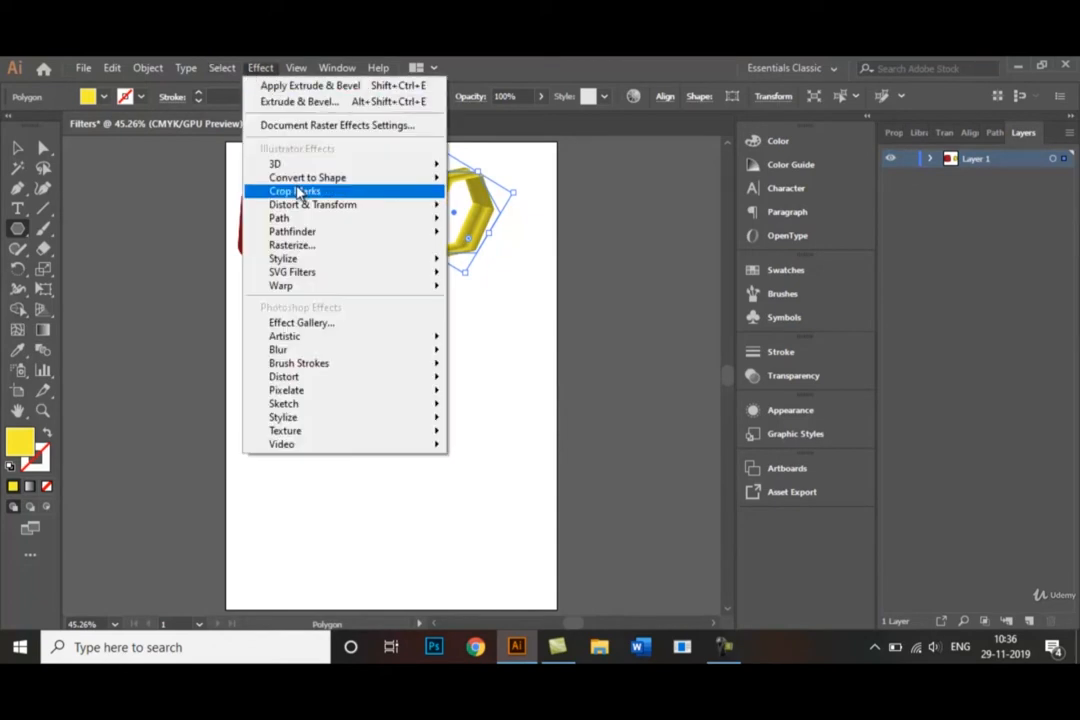
mouse_move(438, 222)
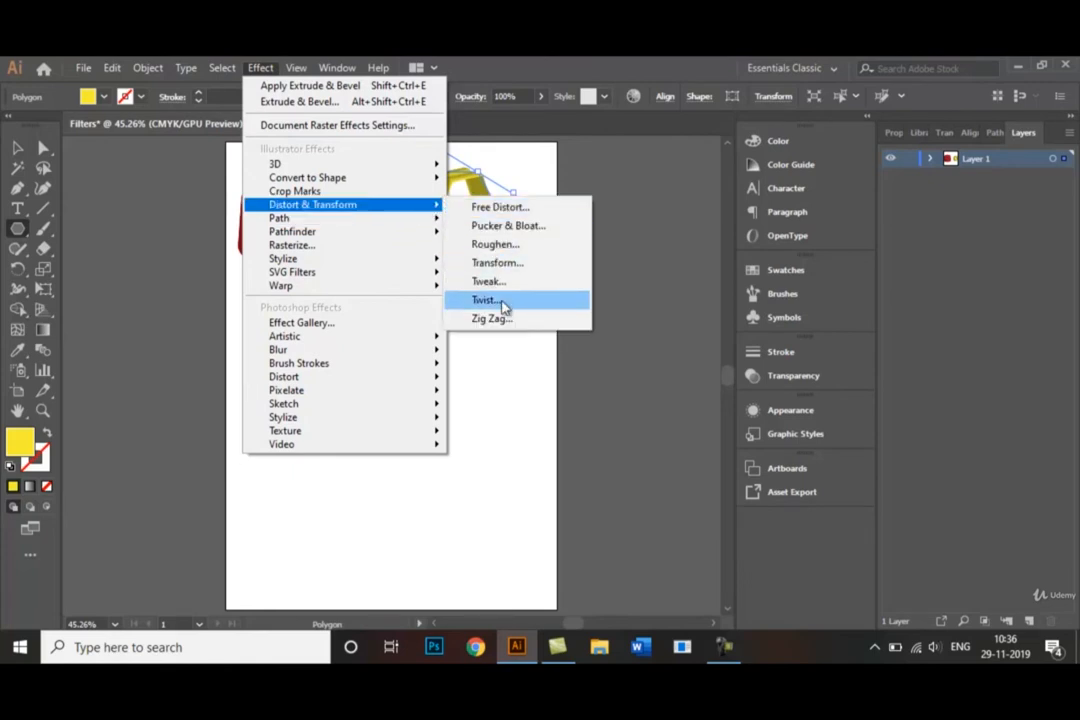
left_click(494, 374)
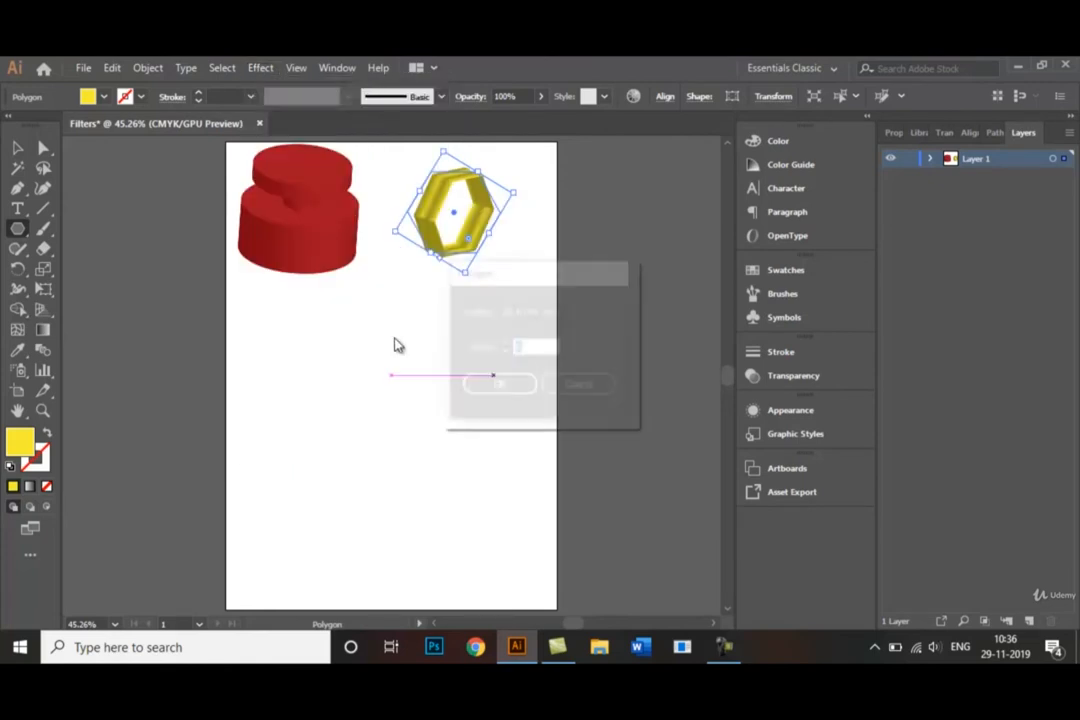
left_click(596, 394)
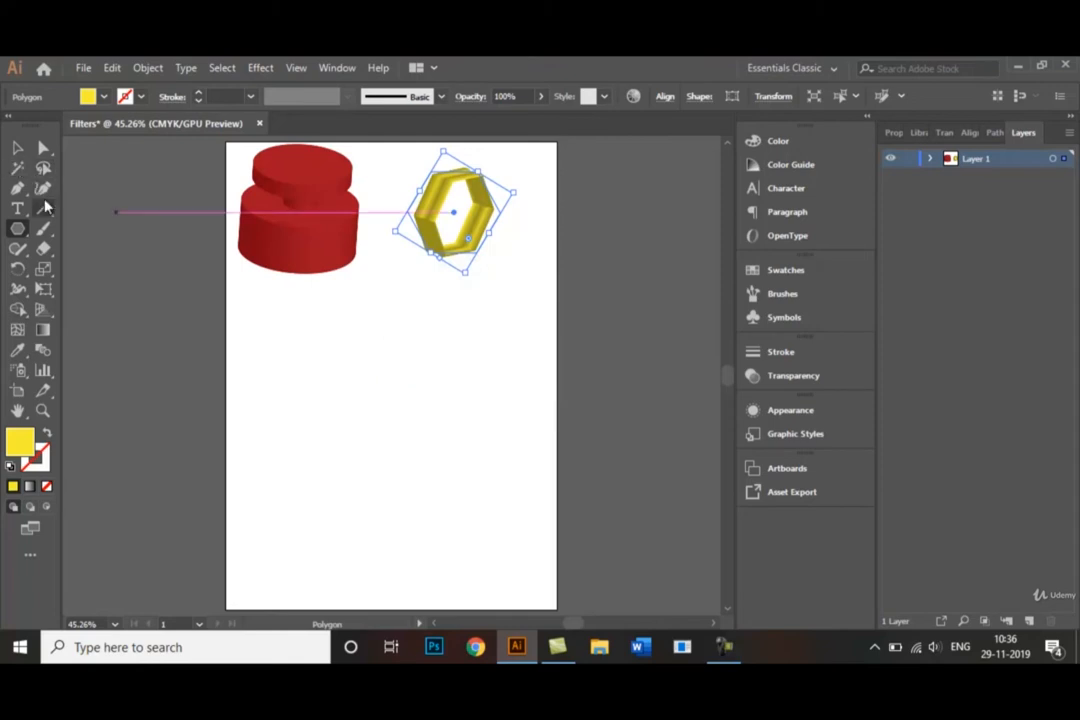
- Draw a vertical line segment below the red object and give it a dark blue fill
left_click(44, 208)
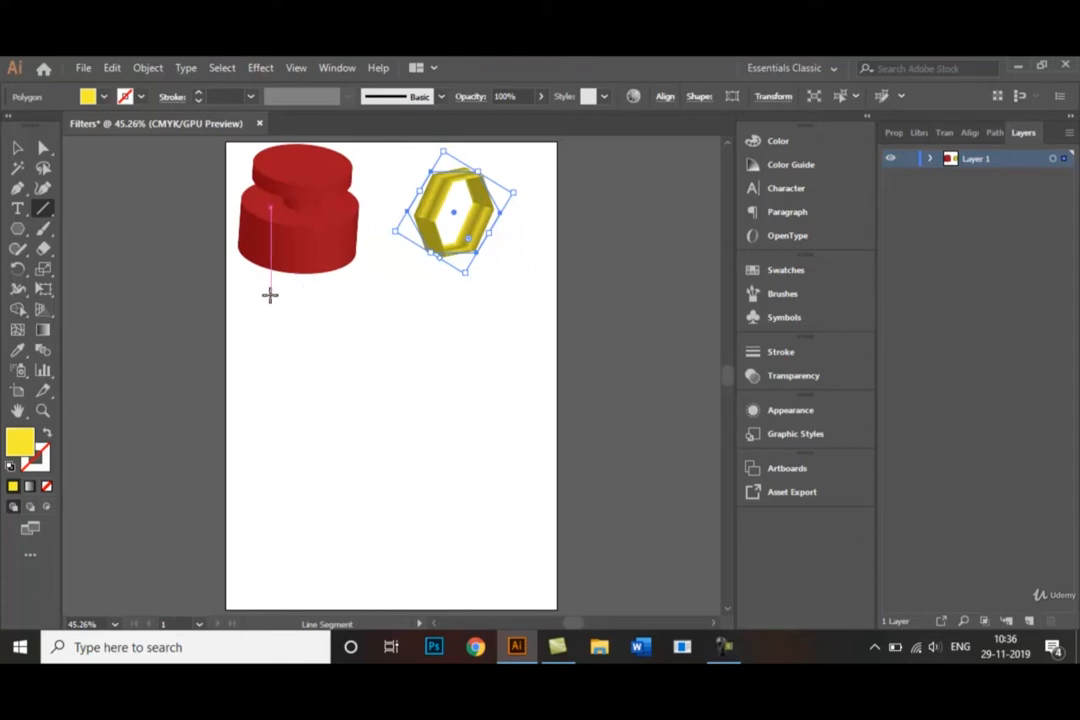
left_click_drag(270, 296, 271, 450)
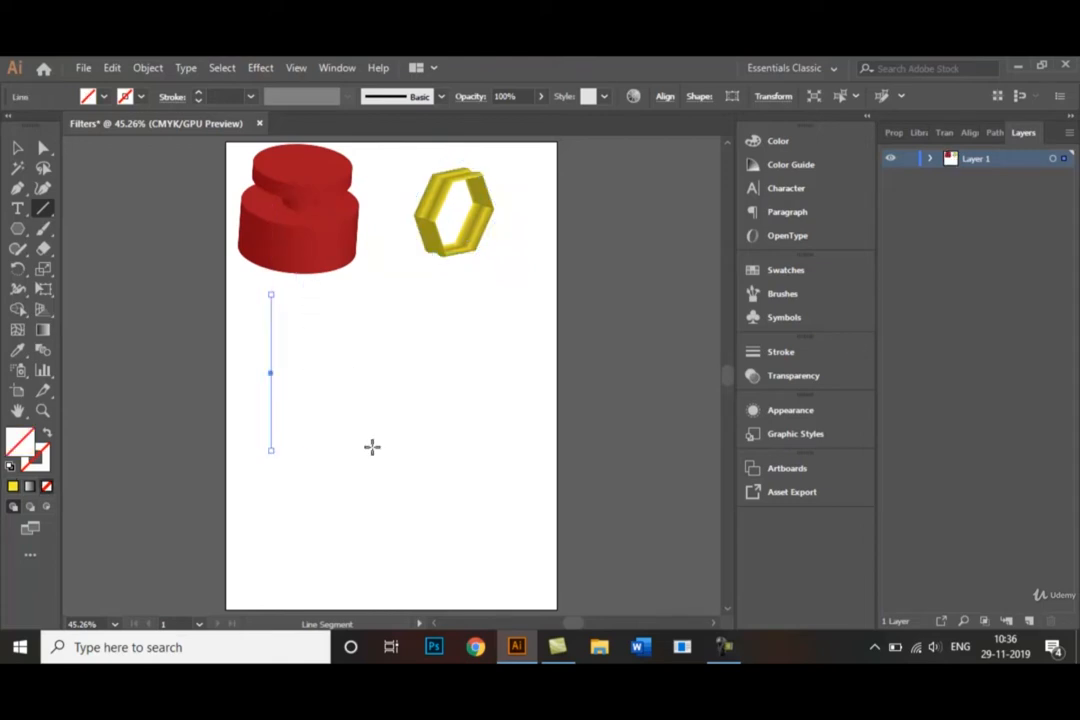
left_click(103, 97)
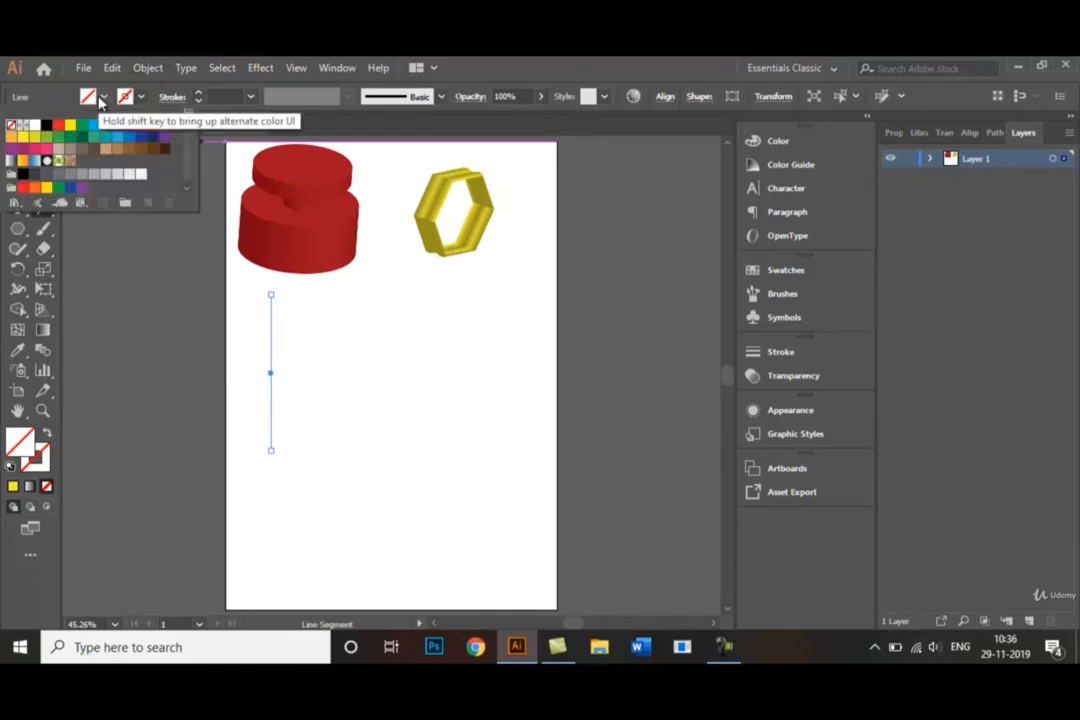
left_click(152, 138)
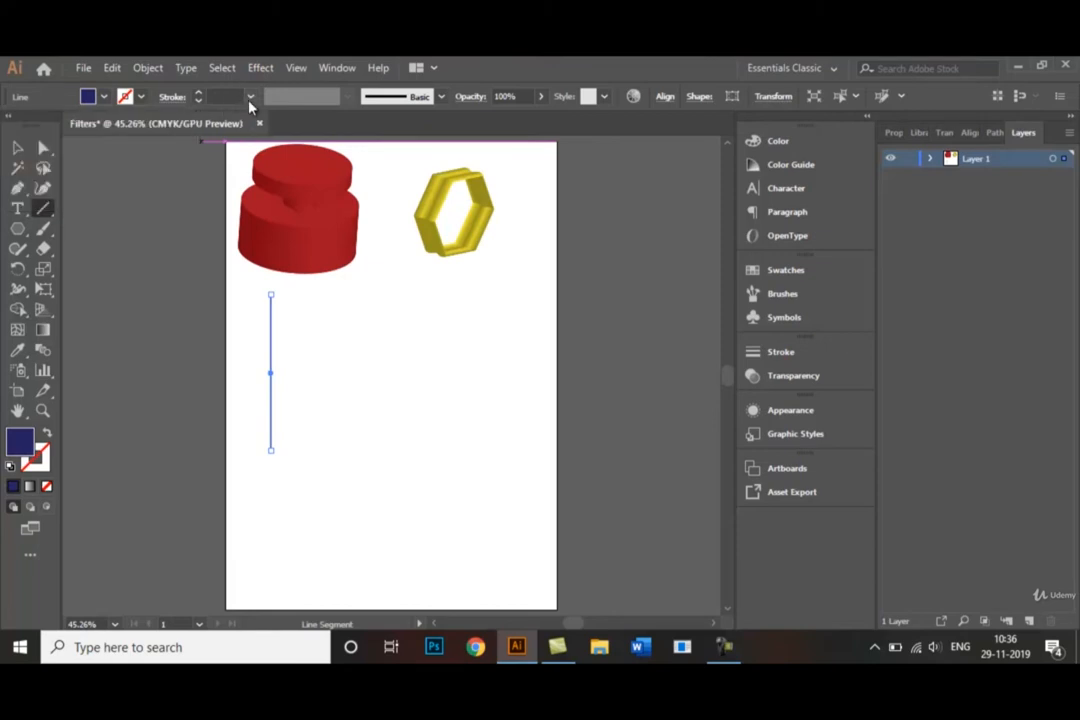
- Try a 4 pt stroke on the vertical line and set its stroke colour to none
left_click(249, 102)
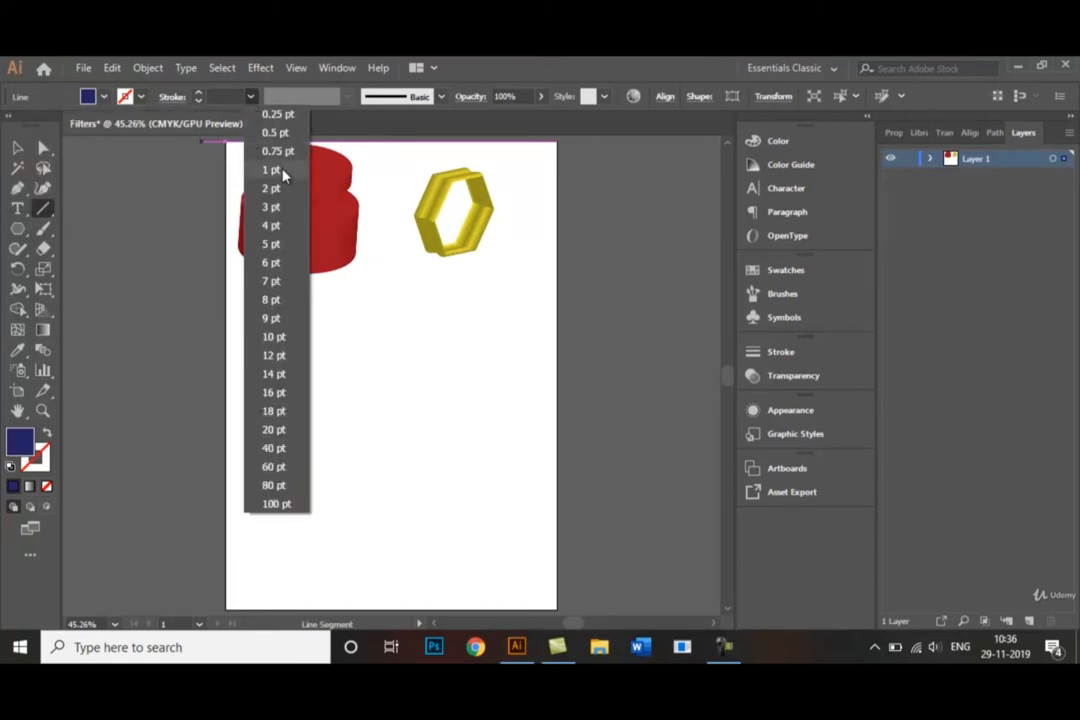
left_click(277, 225)
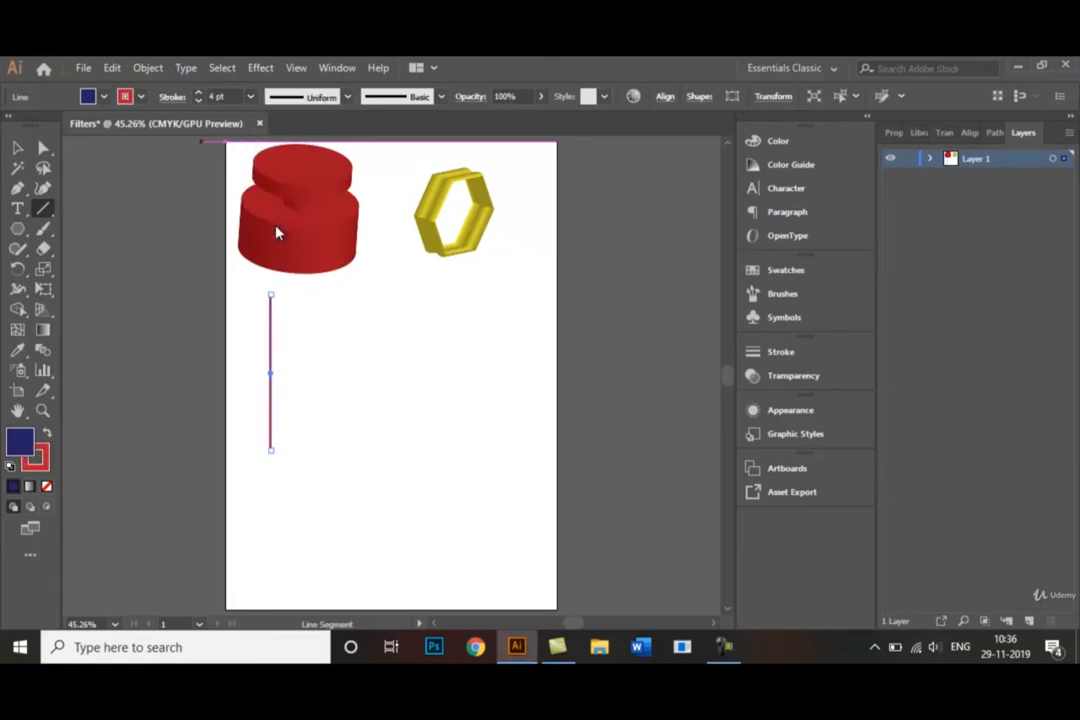
left_click(142, 98)
left_click(11, 126)
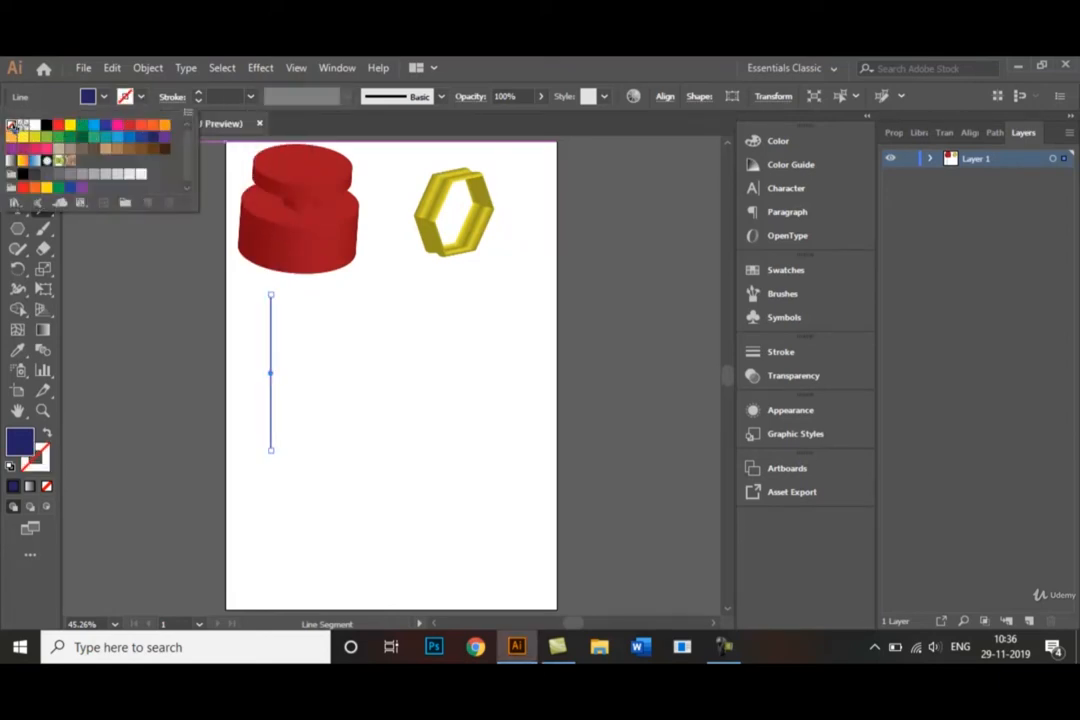
left_click(106, 244)
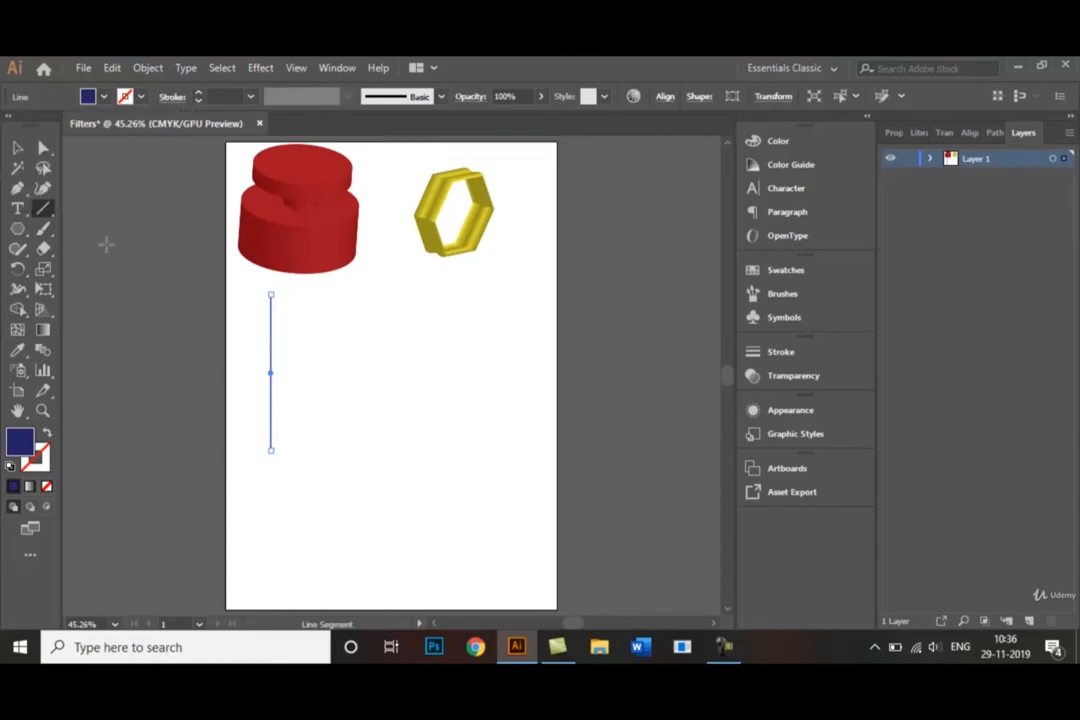
- Give the vertical line a 4 pt dark blue stroke with no fill and deselect it
left_click(17, 147)
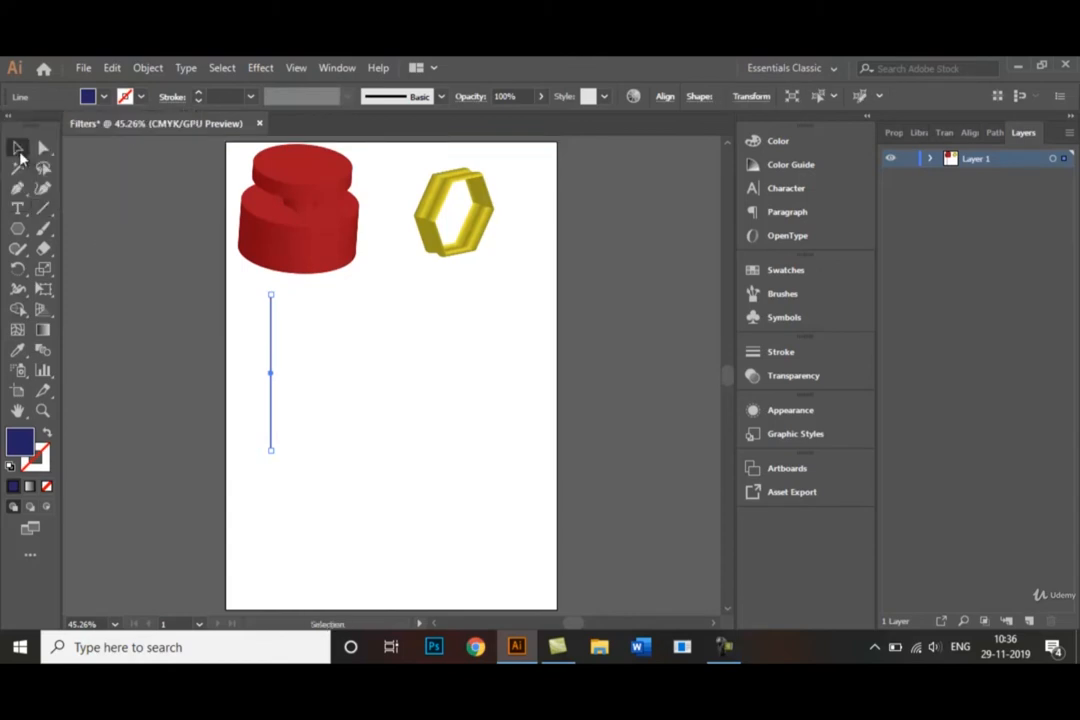
left_click(380, 359)
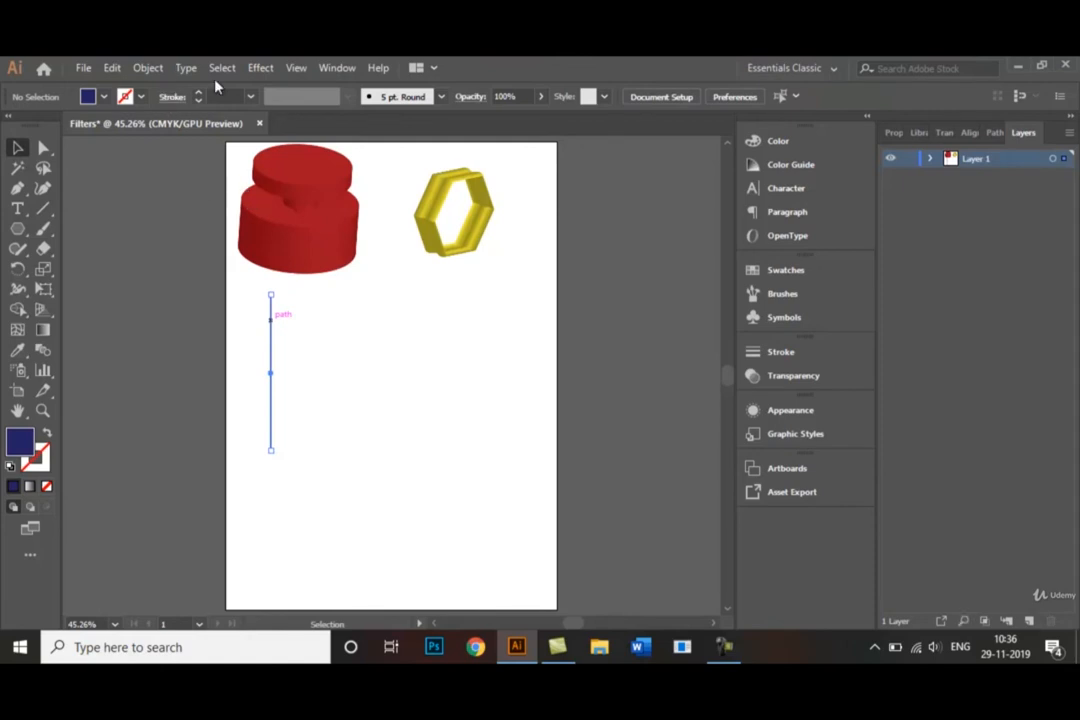
left_click(251, 97)
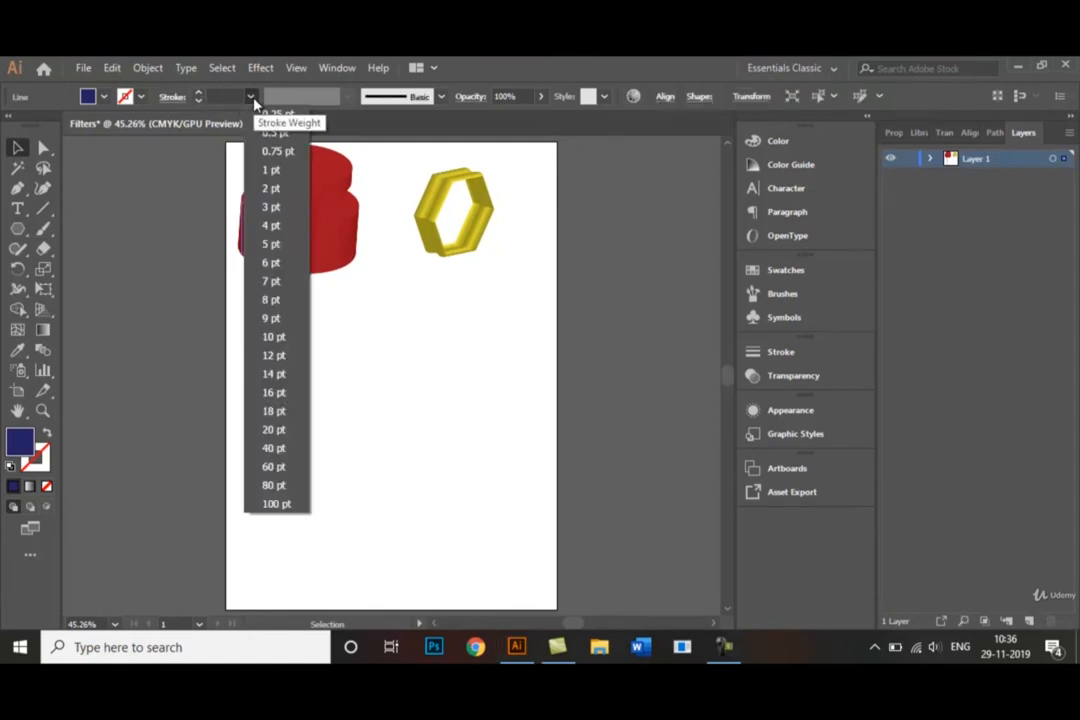
left_click(272, 224)
left_click(392, 320)
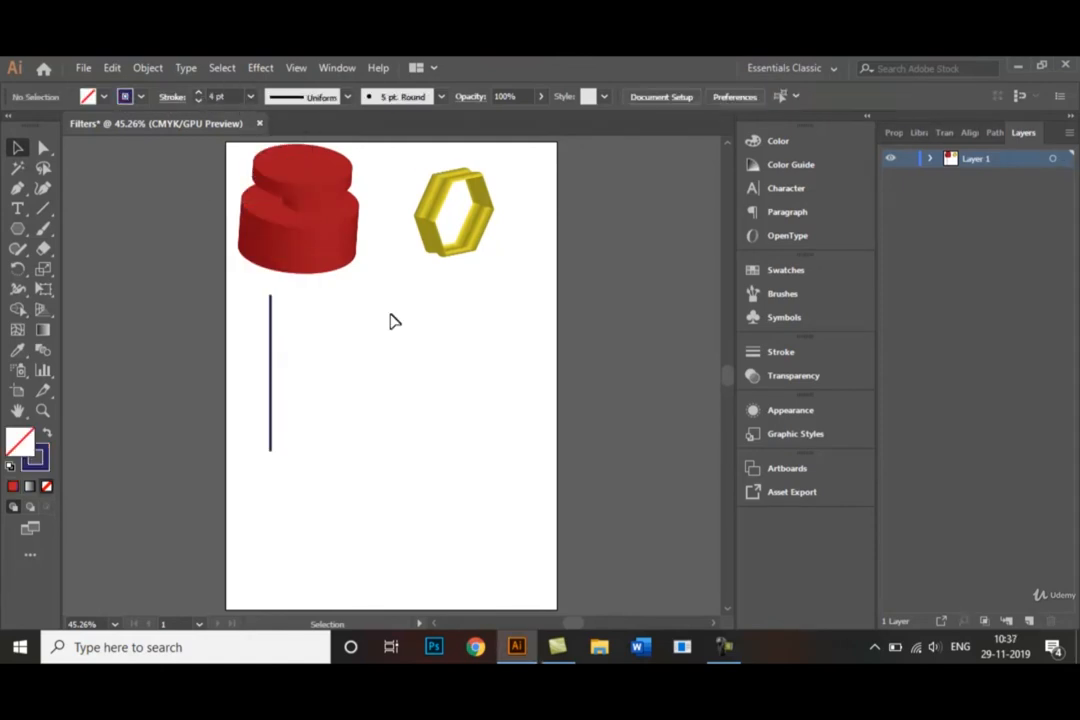
- Start a Zig Zag distortion effect on the vertical line with preview on, keeping the line uncovered by the dialog
left_click(271, 313)
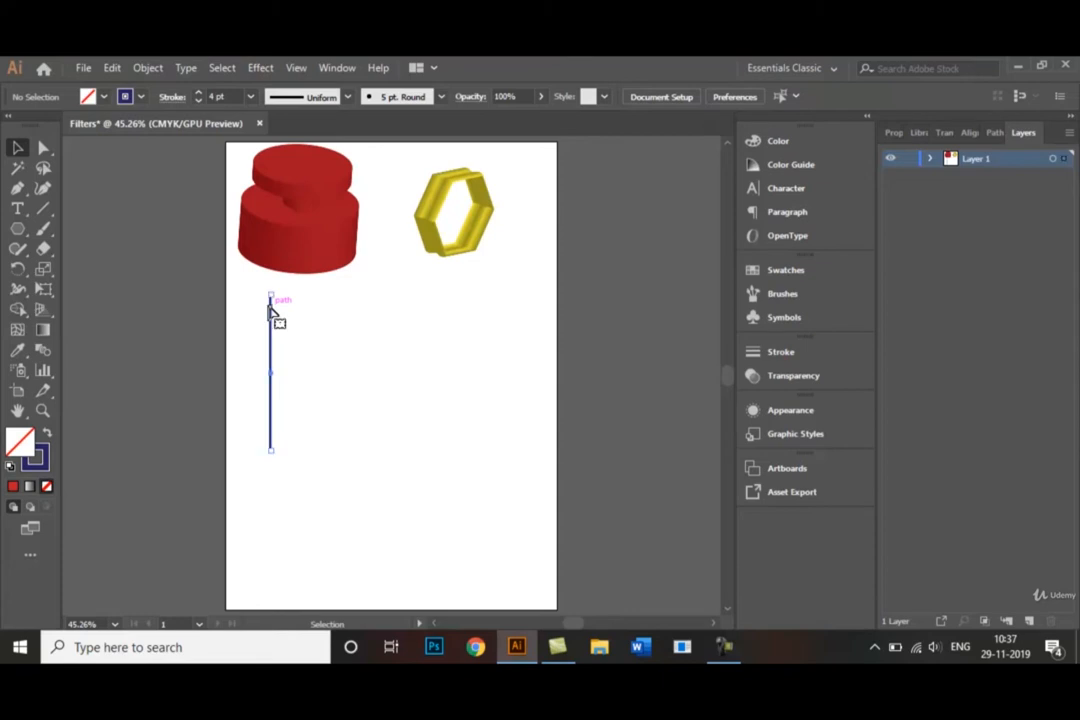
left_click(260, 68)
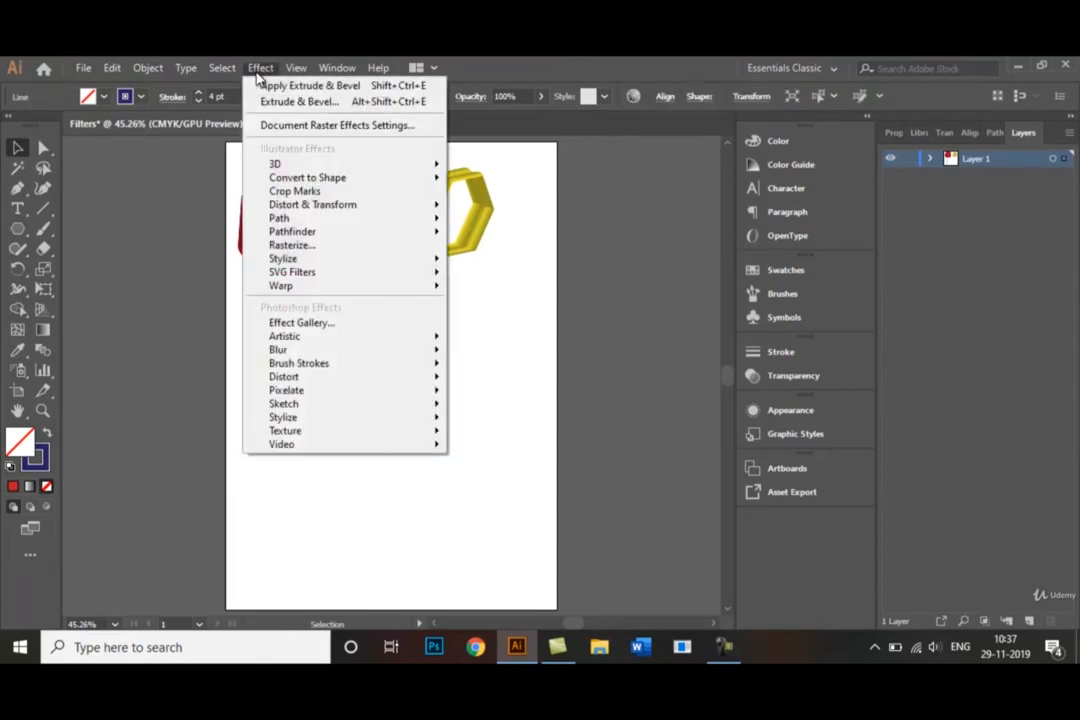
mouse_move(355, 210)
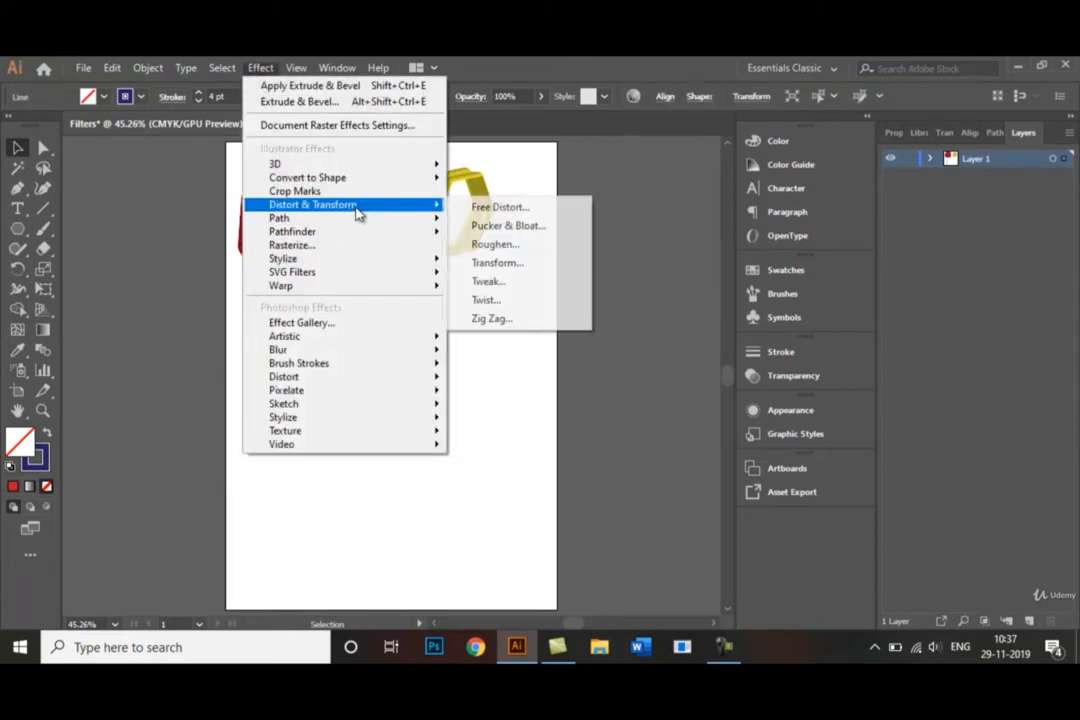
left_click(498, 318)
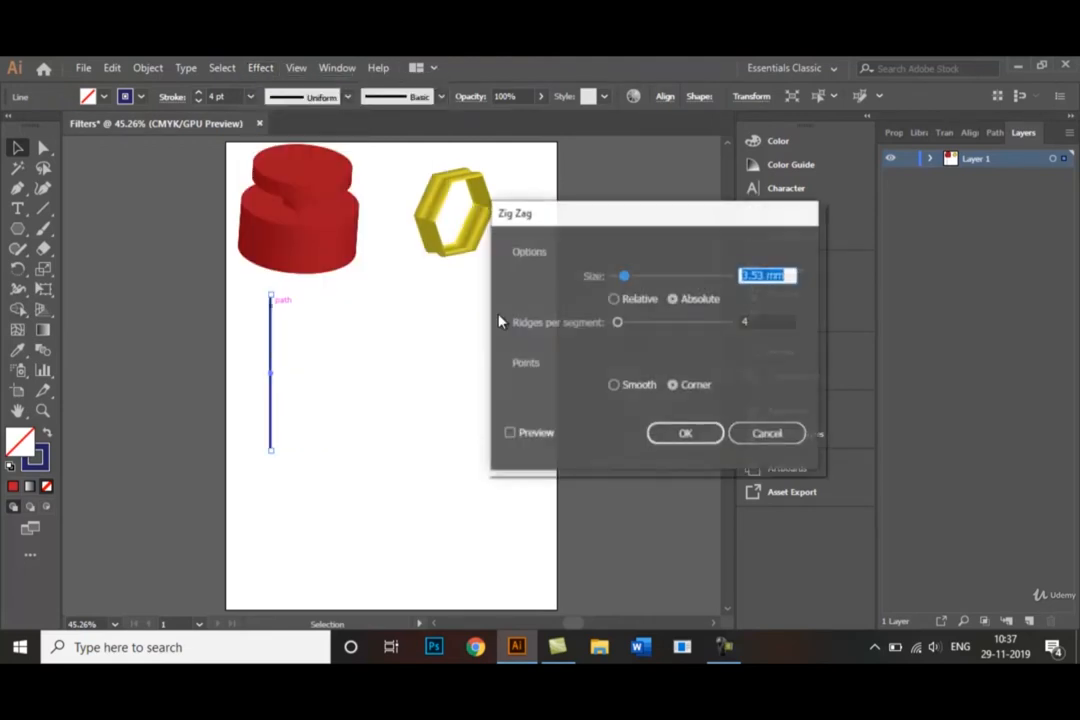
left_click(510, 434)
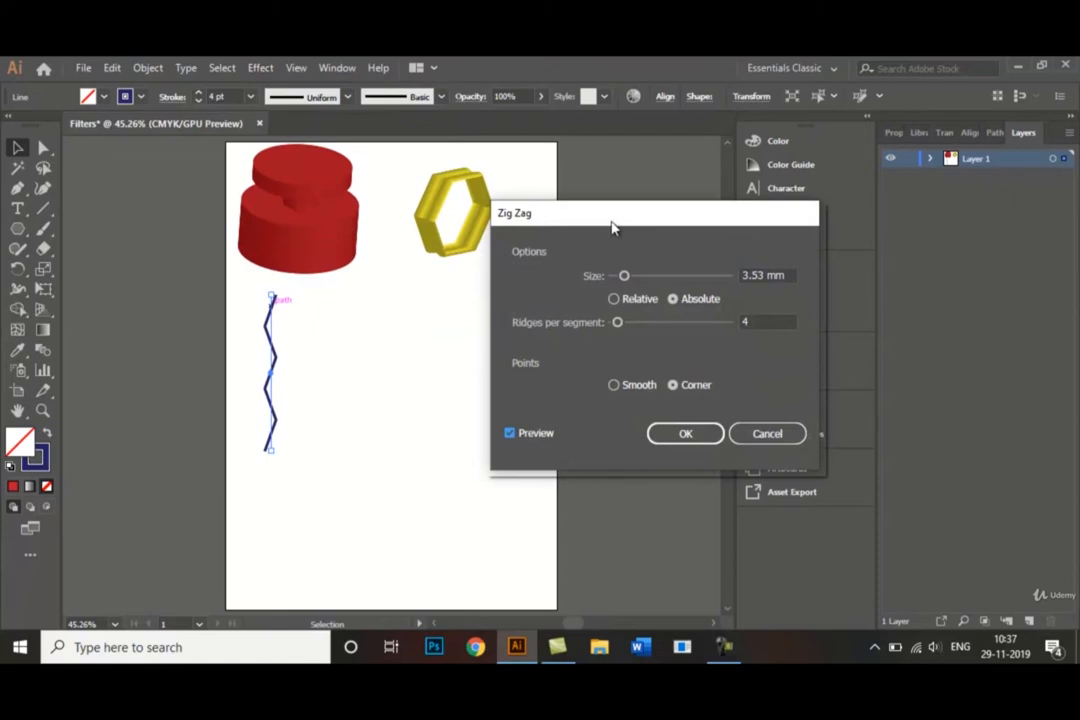
left_click_drag(613, 228, 475, 252)
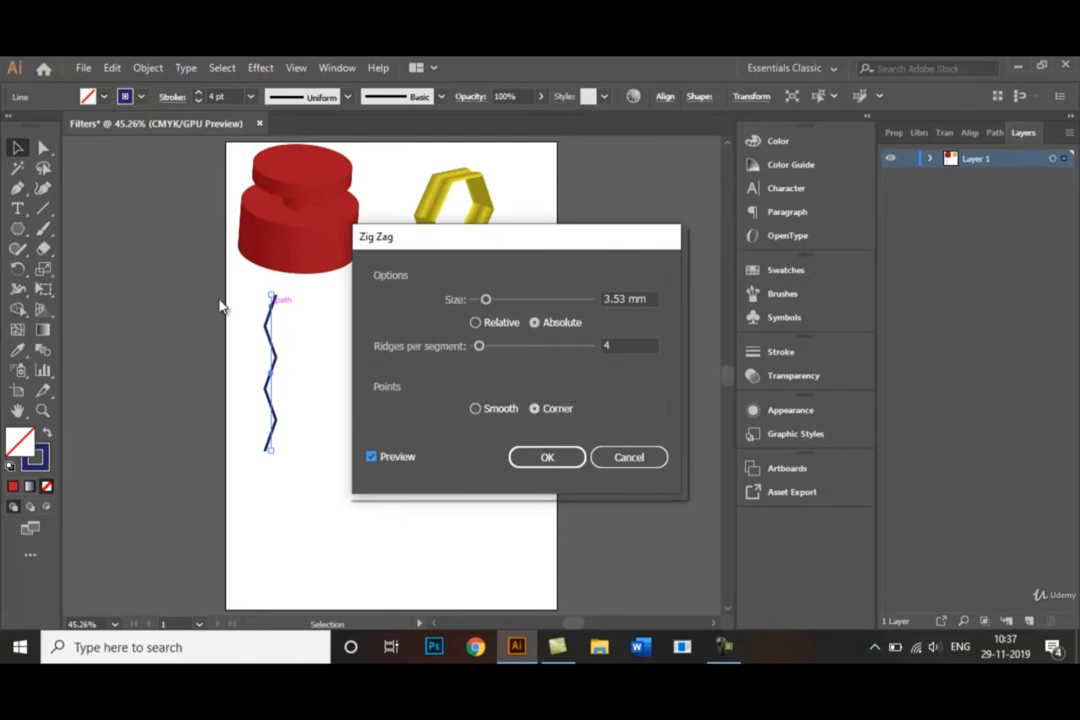
- Apply the Zig Zag effect with smooth points, a size of 3.88 mm and 11 ridges per segment
left_click(476, 409)
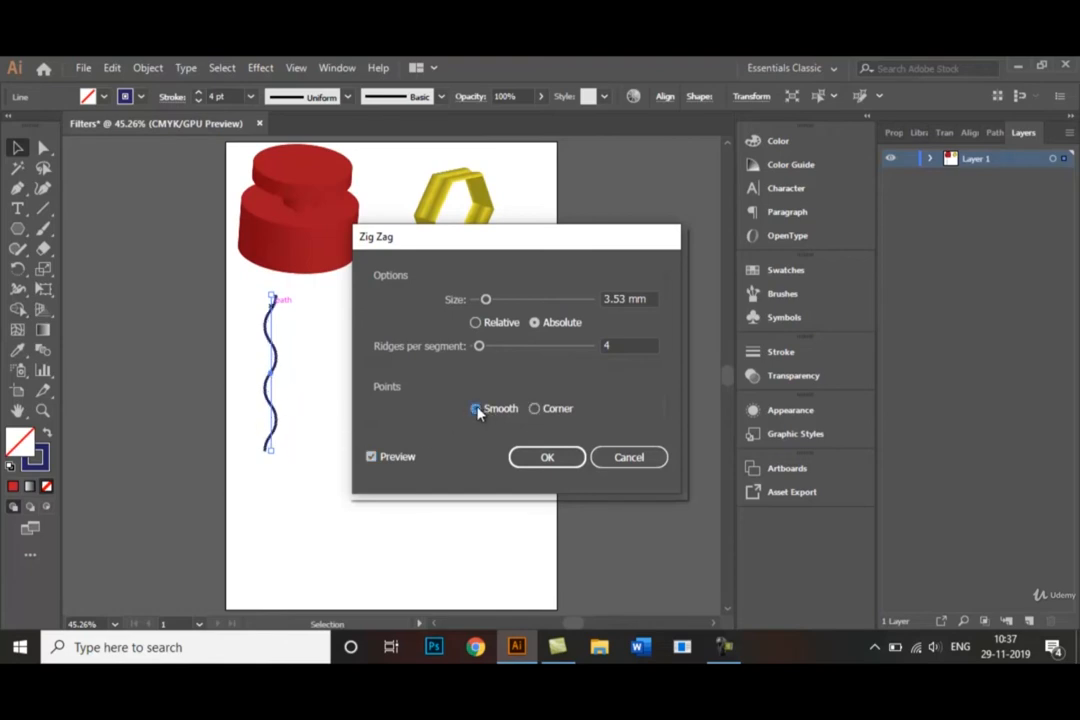
left_click_drag(480, 347, 484, 348)
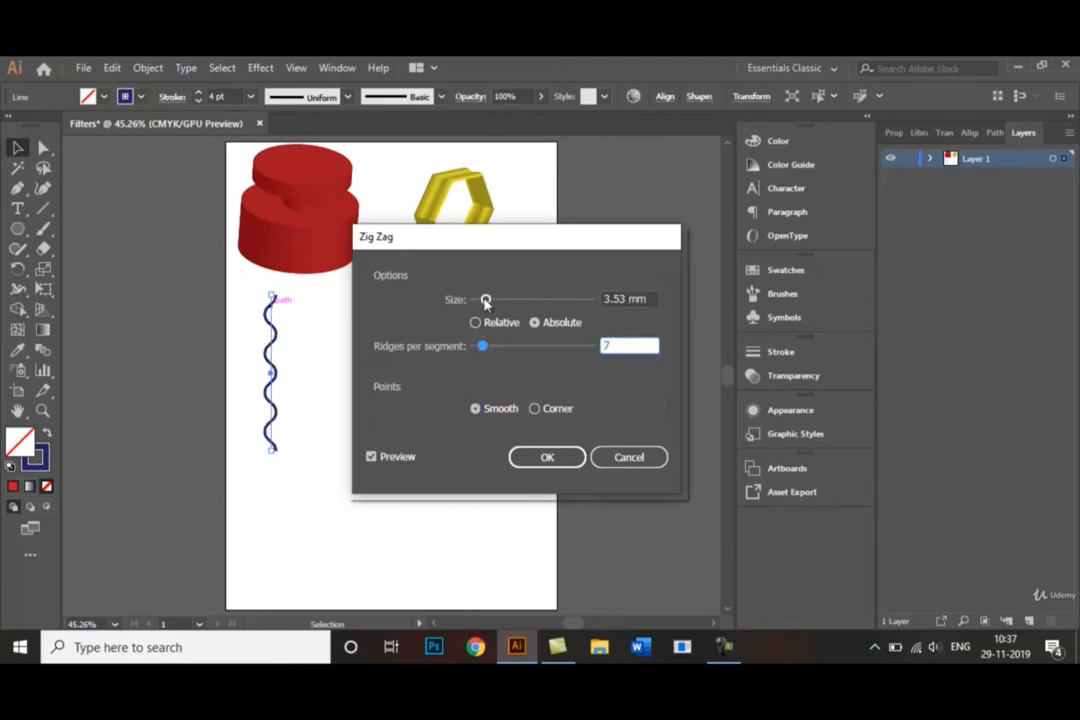
mouse_move(485, 298)
left_mouse_down()
mouse_move(496, 302)
mouse_move(486, 301)
left_mouse_up()
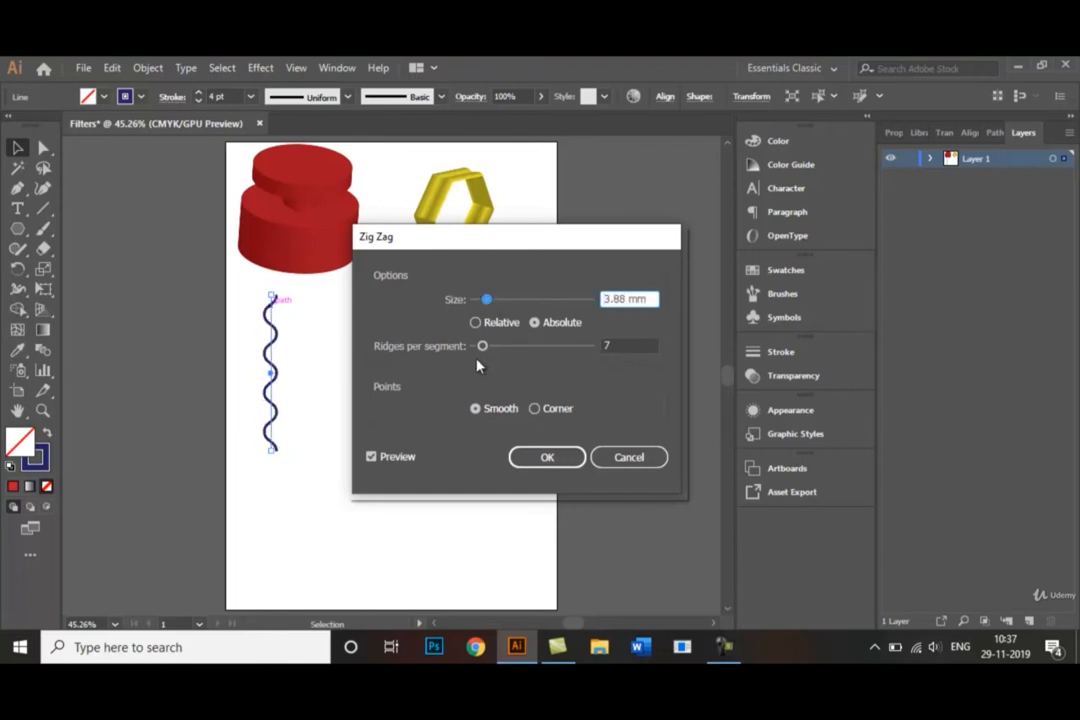
left_click_drag(482, 346, 486, 347)
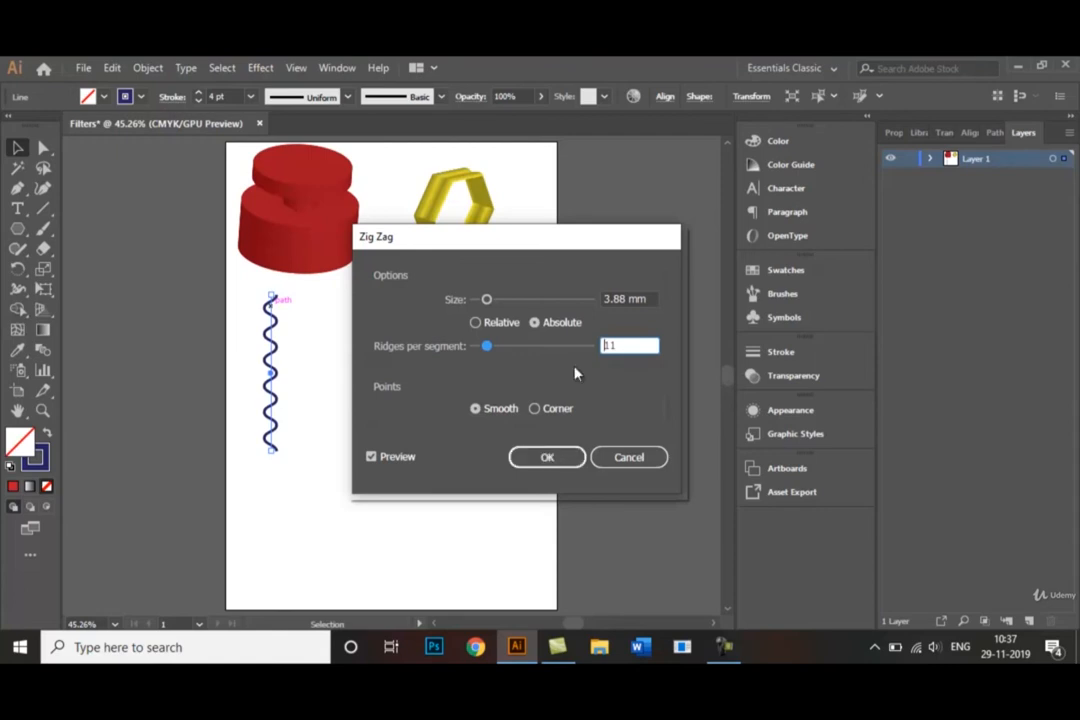
left_click(545, 458)
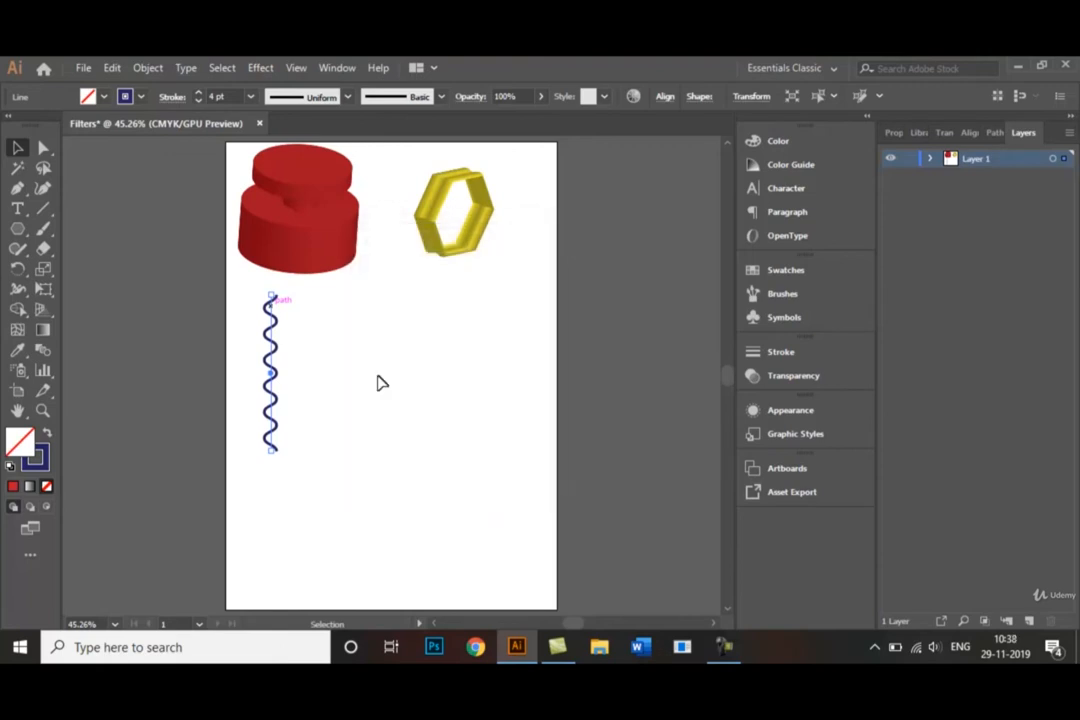
left_click(334, 321)
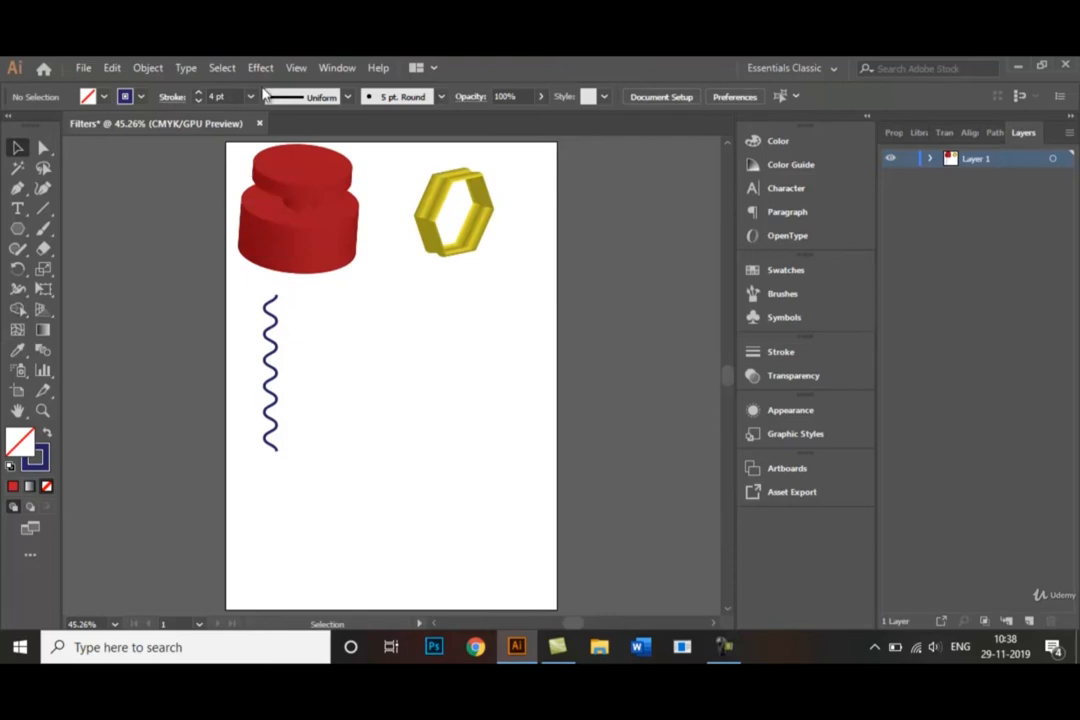
left_click(259, 68)
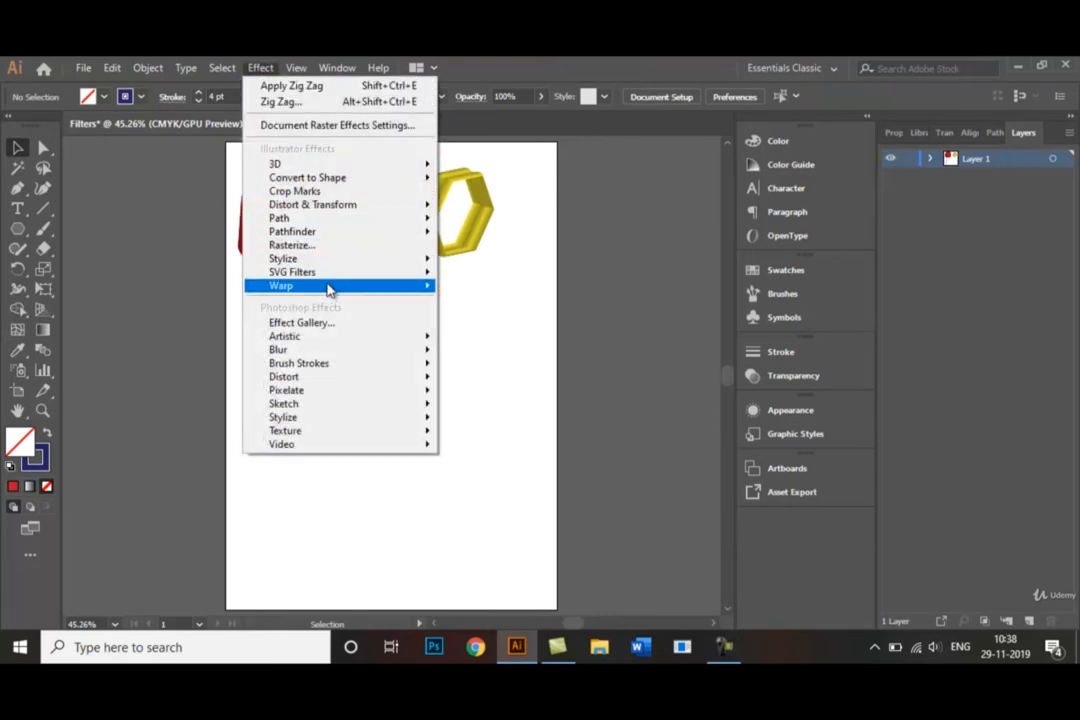
mouse_move(325, 273)
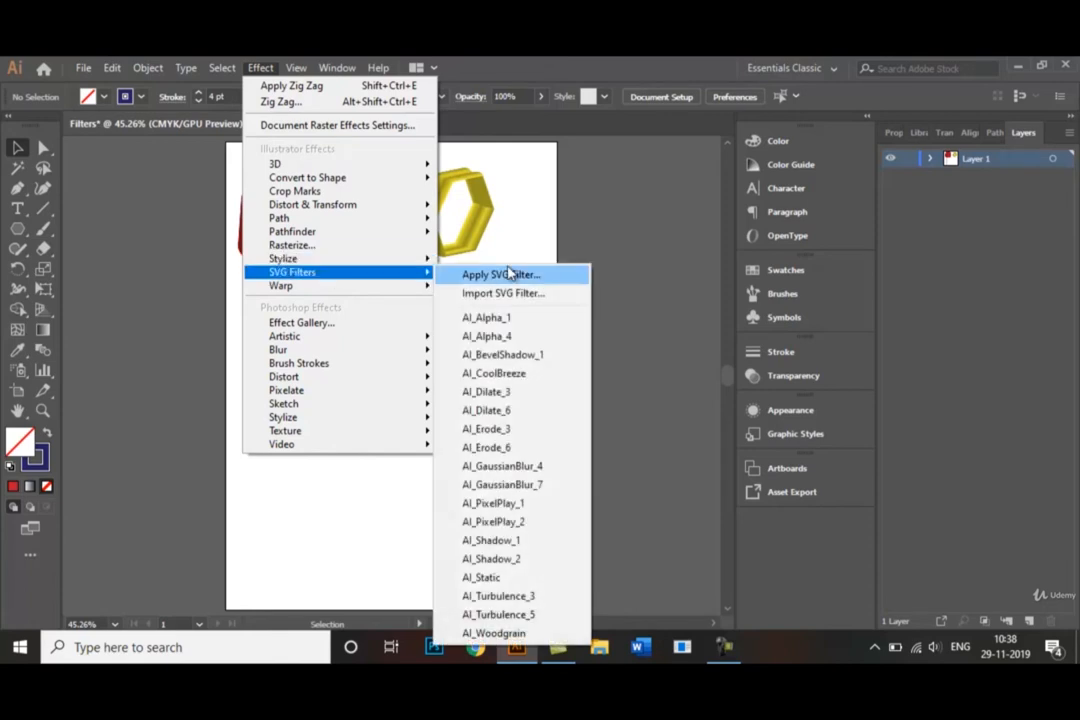
left_click(595, 236)
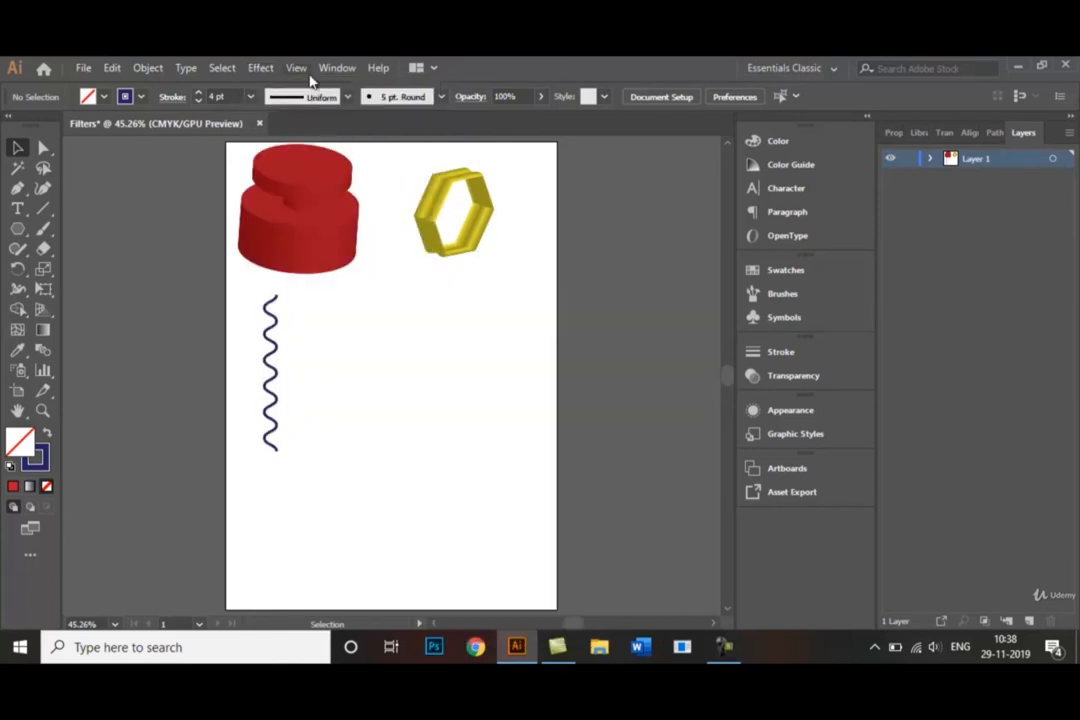
left_click(259, 68)
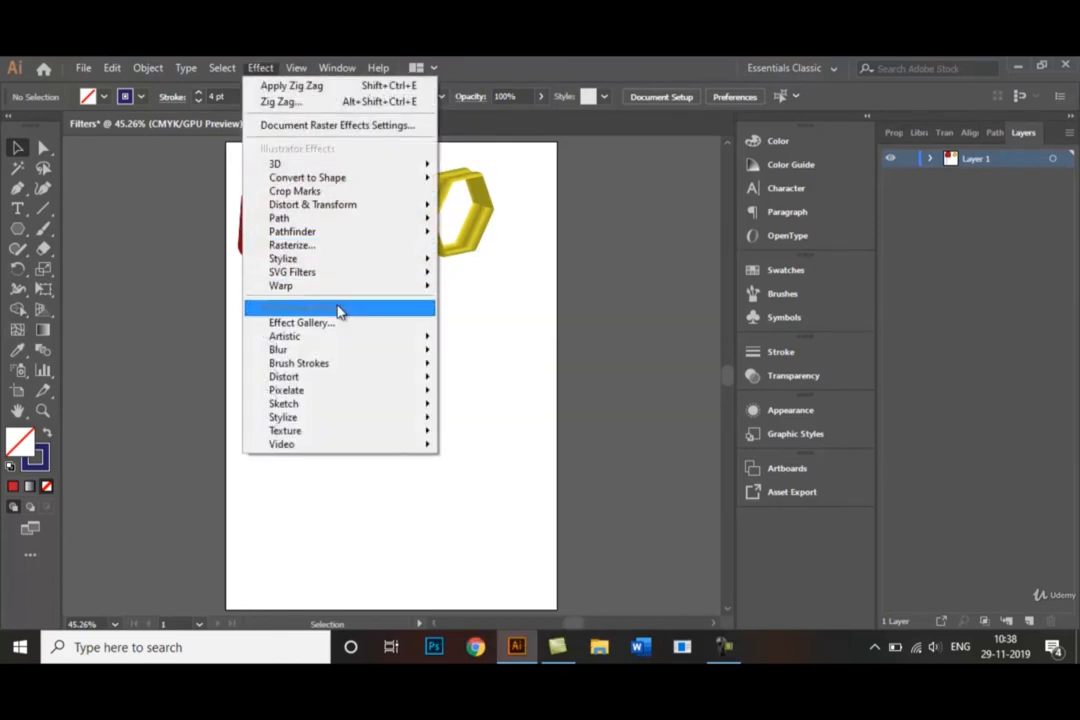
mouse_move(349, 403)
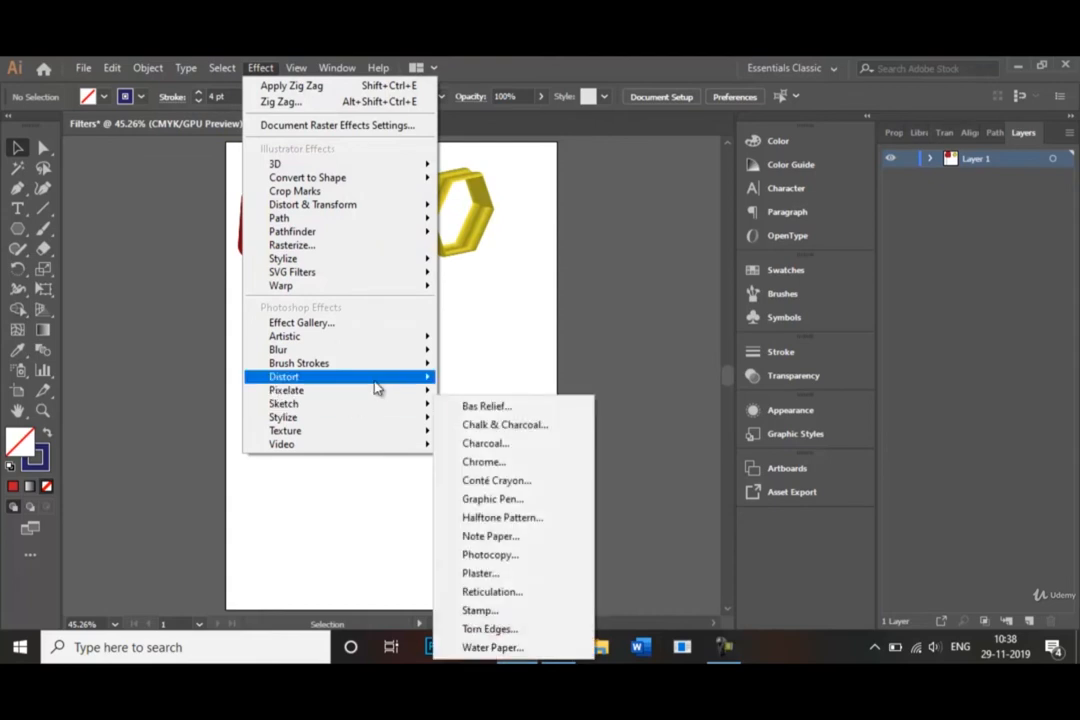
left_click(489, 354)
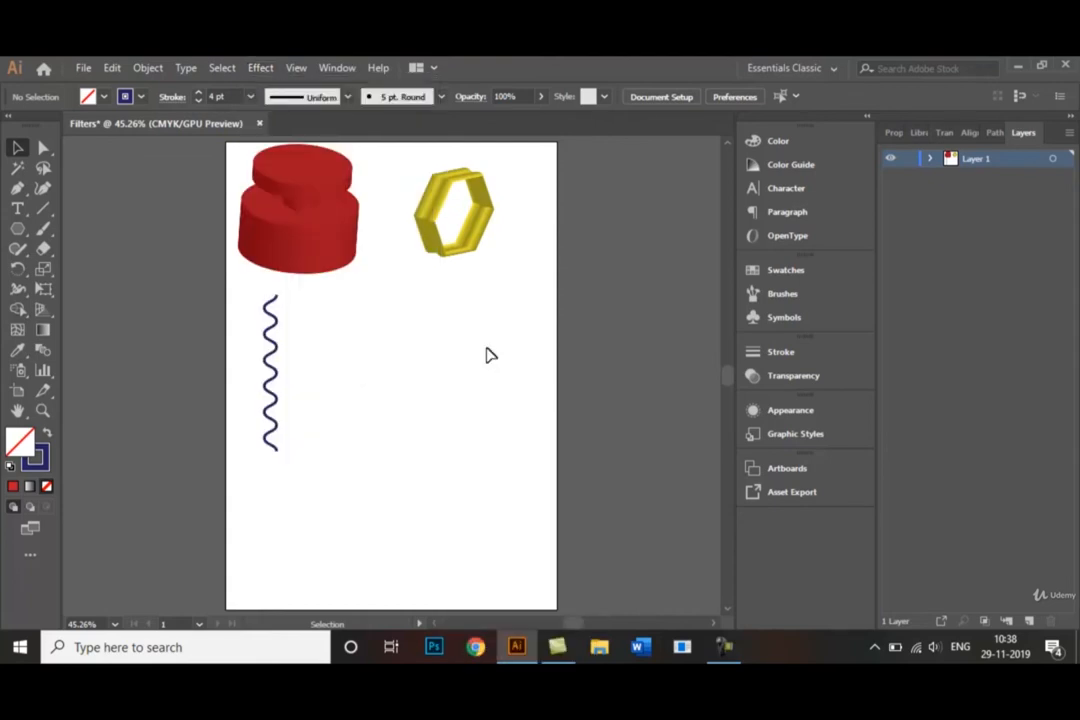
- Open A pile of skulls.jpg from the Photos used folder and copy its photo into the Filters document, just below the yellow hexagon
left_click(84, 68)
left_click(110, 121)
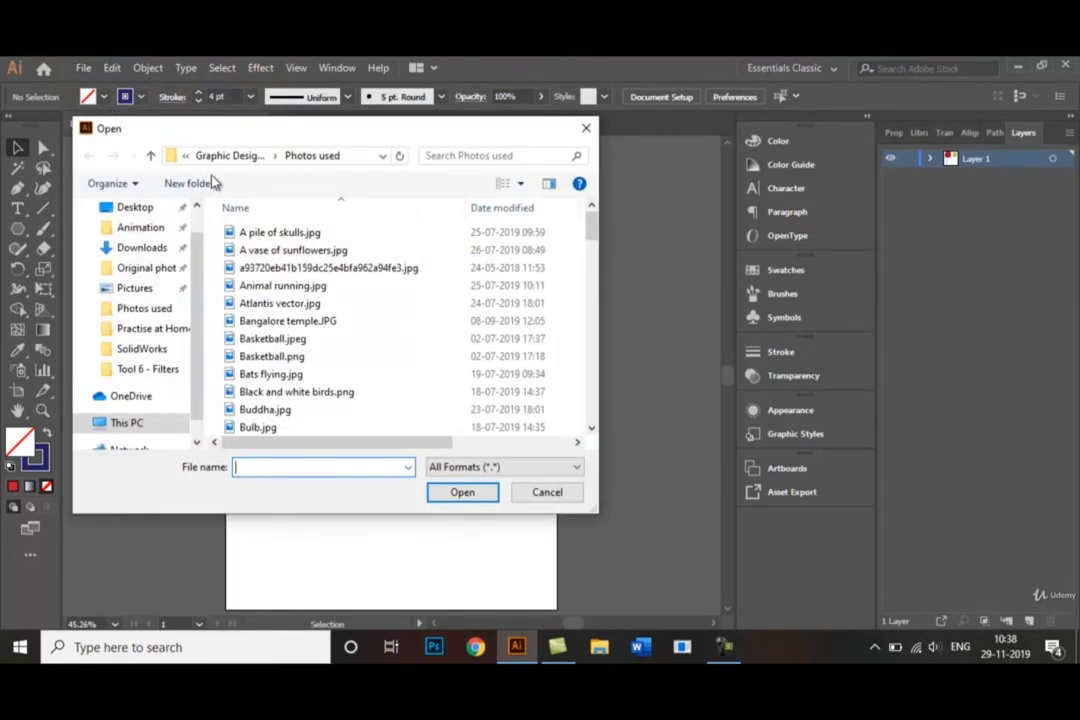
double_click(278, 236)
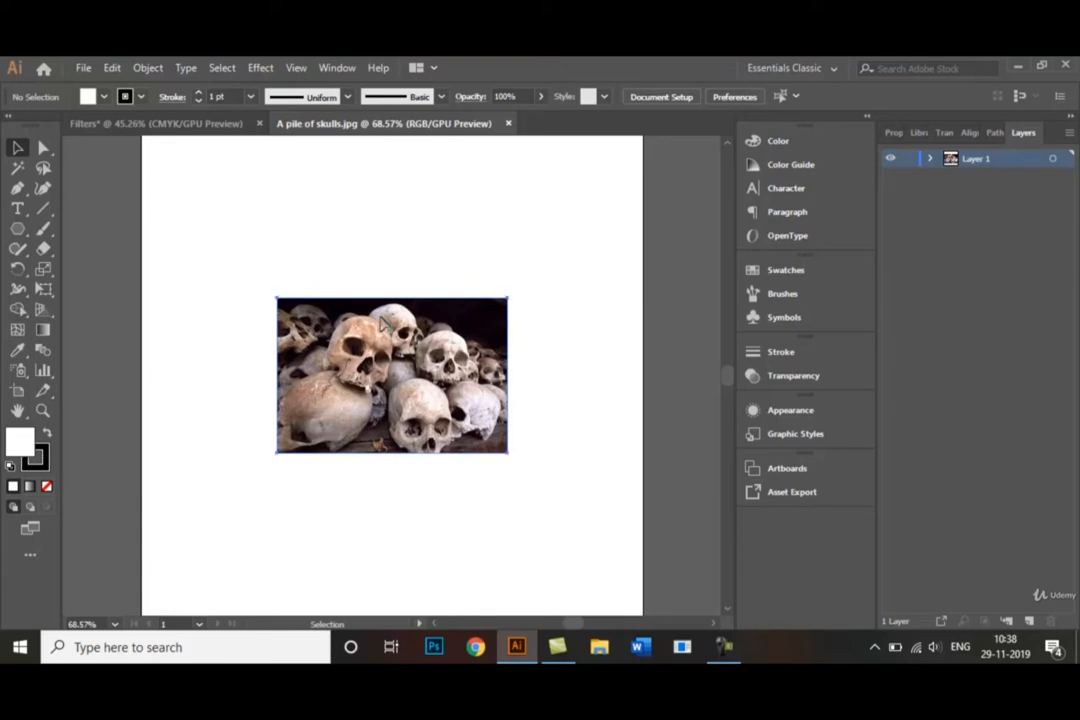
left_click_drag(383, 323, 395, 380)
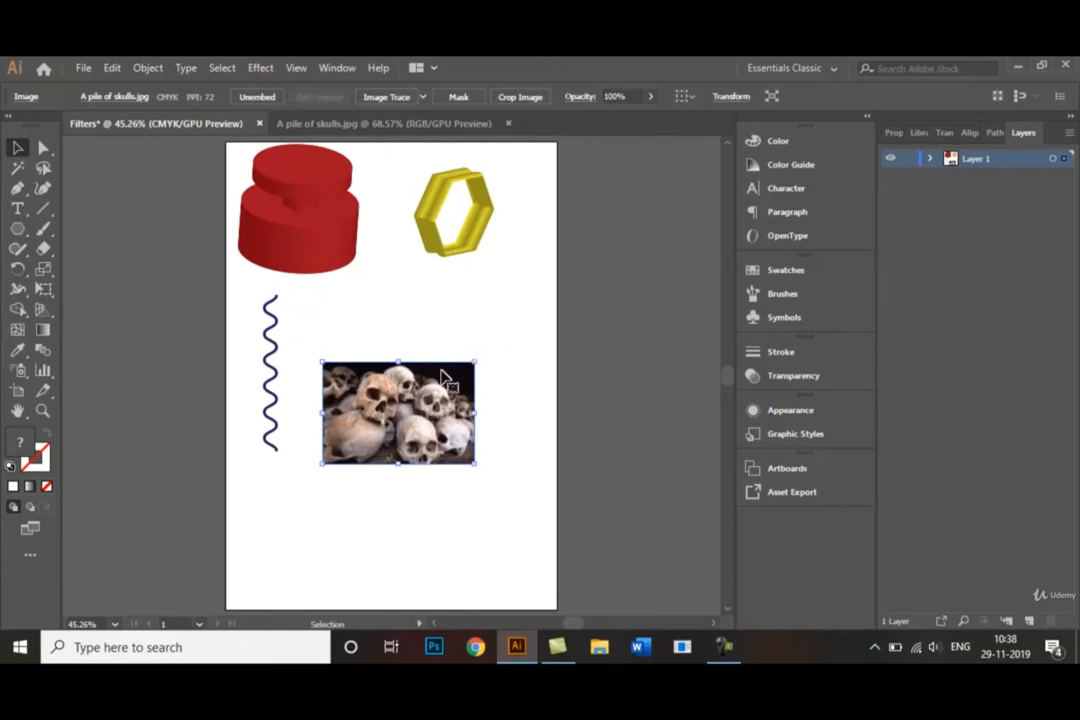
left_click_drag(416, 394, 436, 337)
left_click(514, 352)
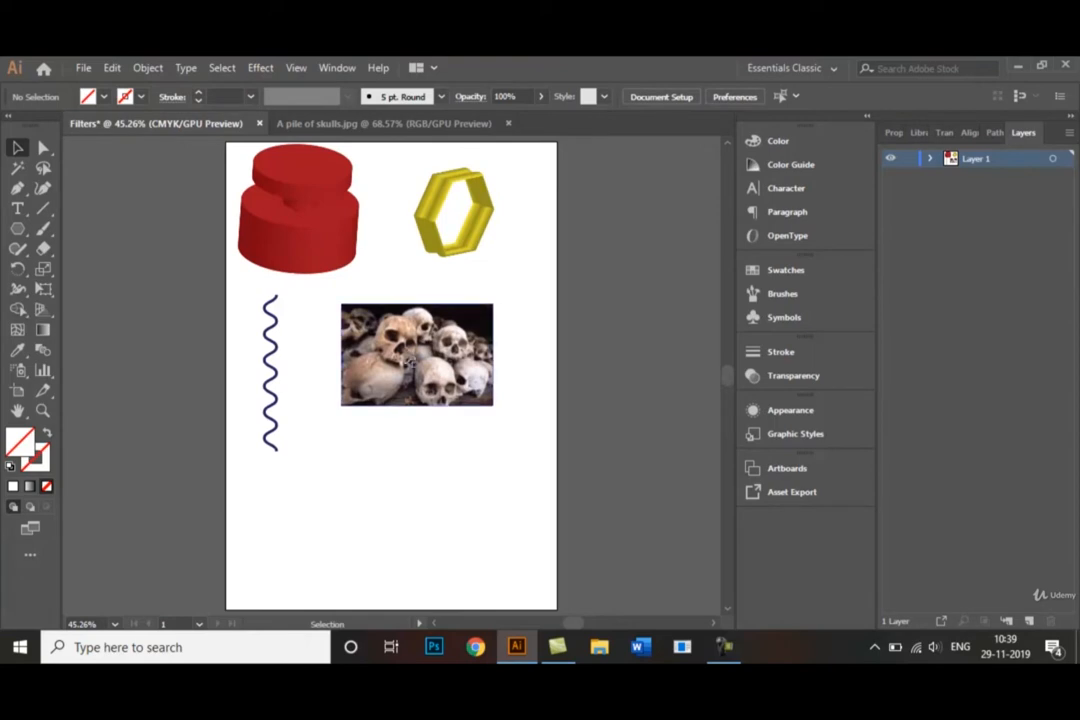
- Duplicate the skull photo twice downwards and space the three photos in one vertical column with gaps between them
left_click(412, 361)
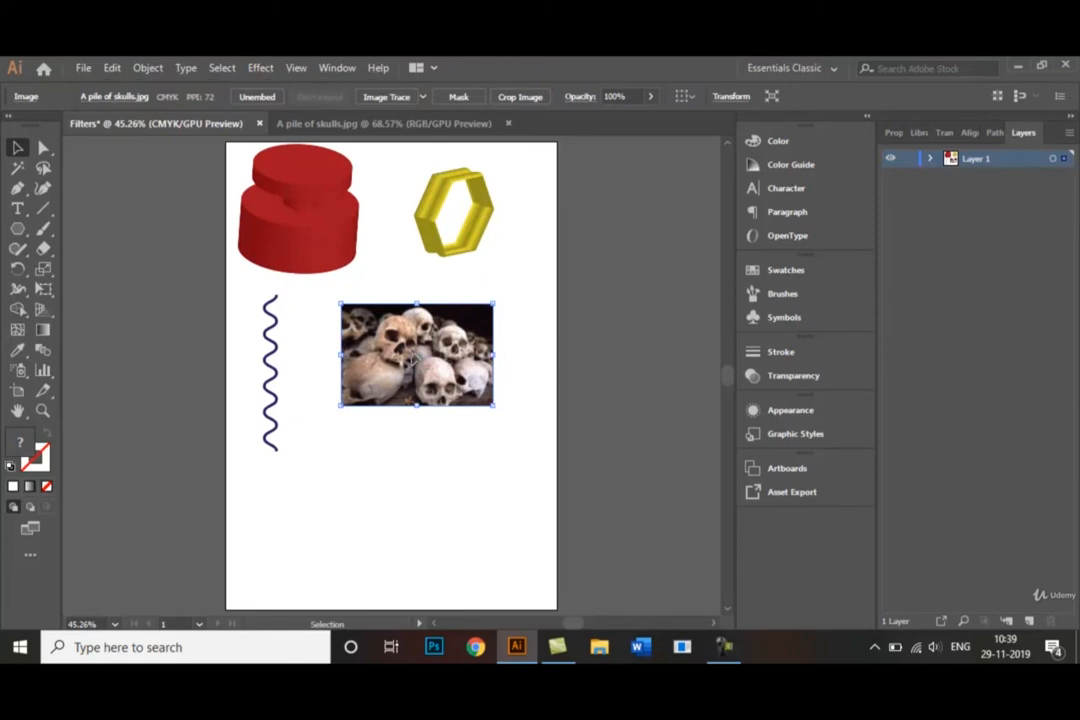
left_click_drag(414, 357, 427, 566)
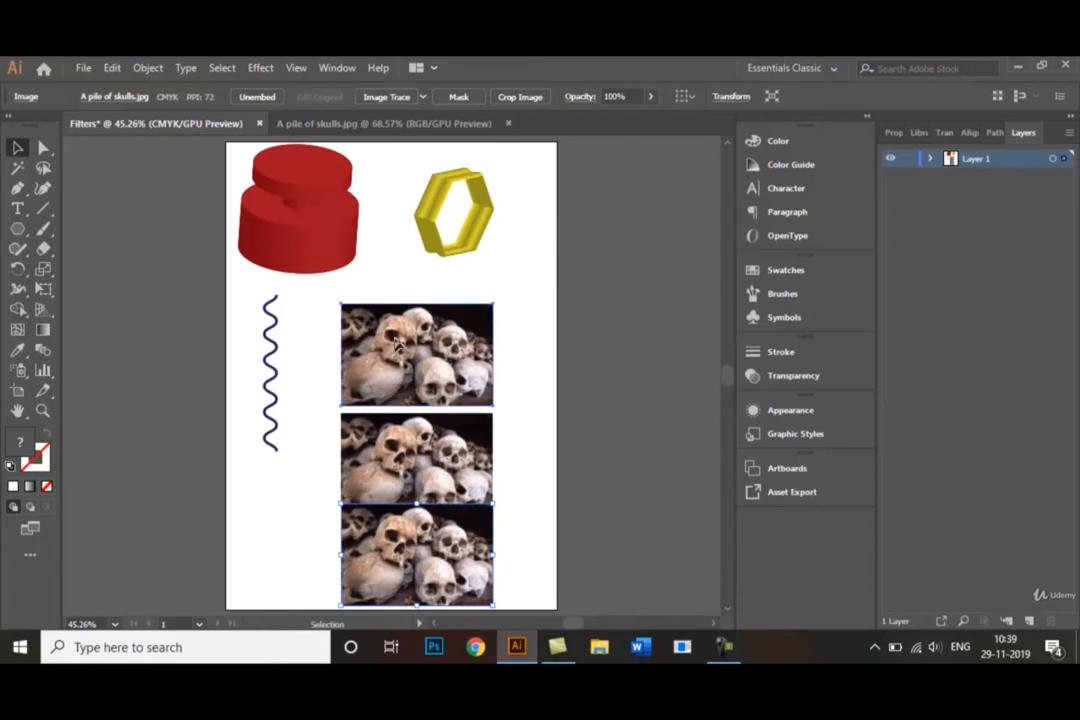
left_click_drag(397, 343, 398, 297)
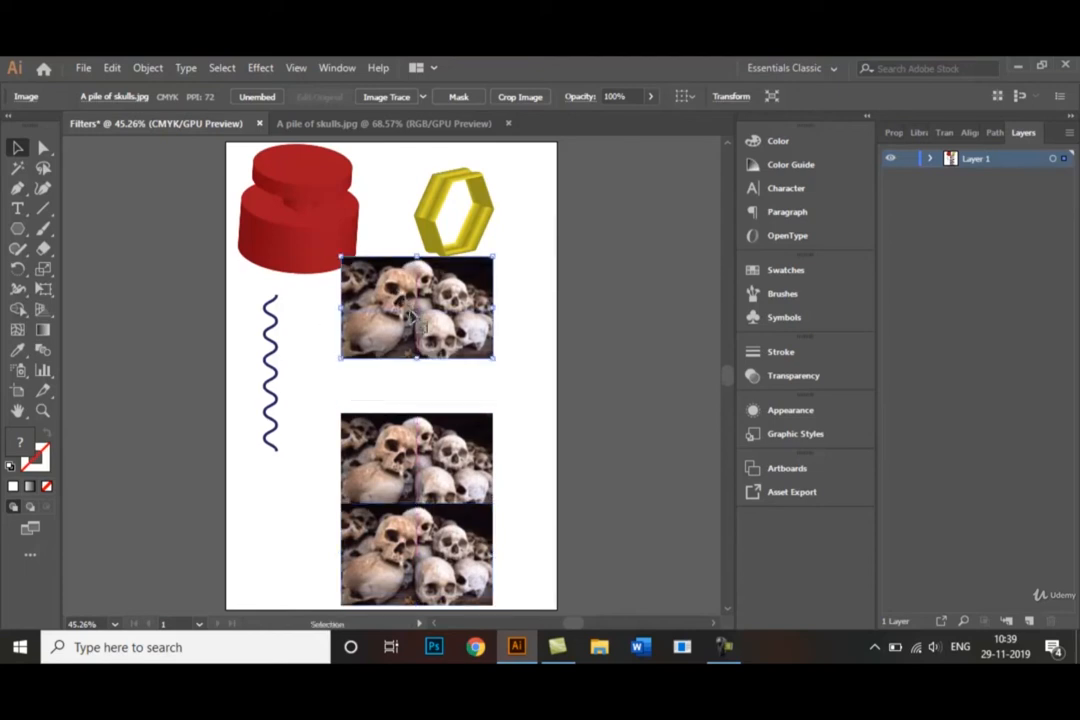
left_click_drag(413, 313, 410, 460)
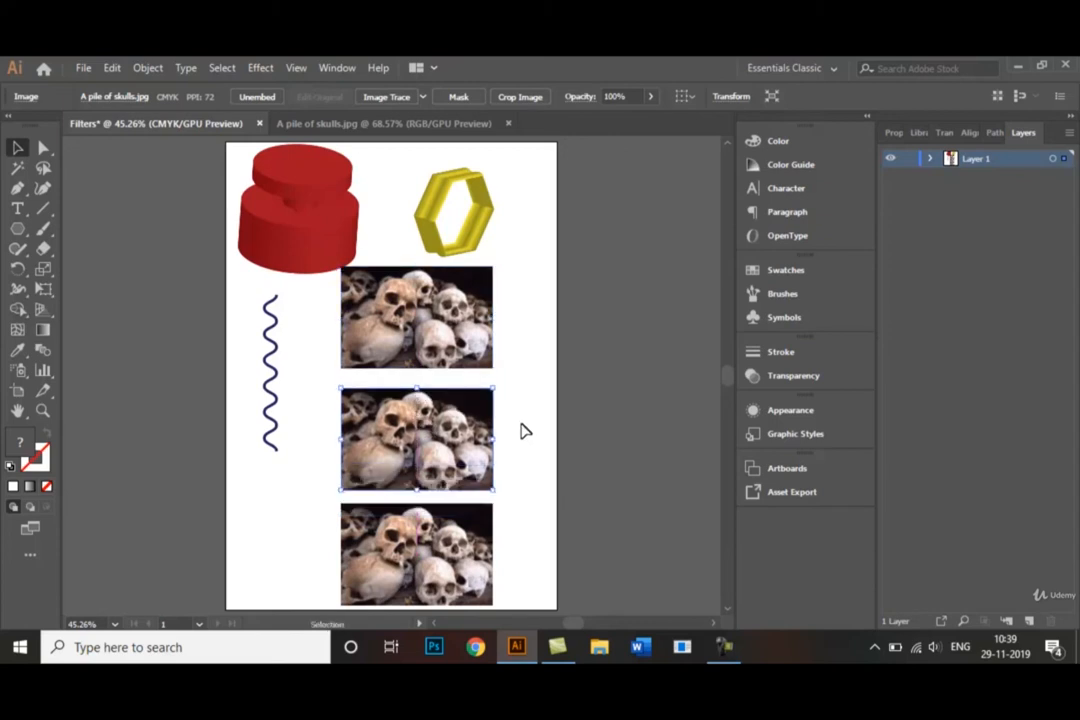
left_click(386, 246)
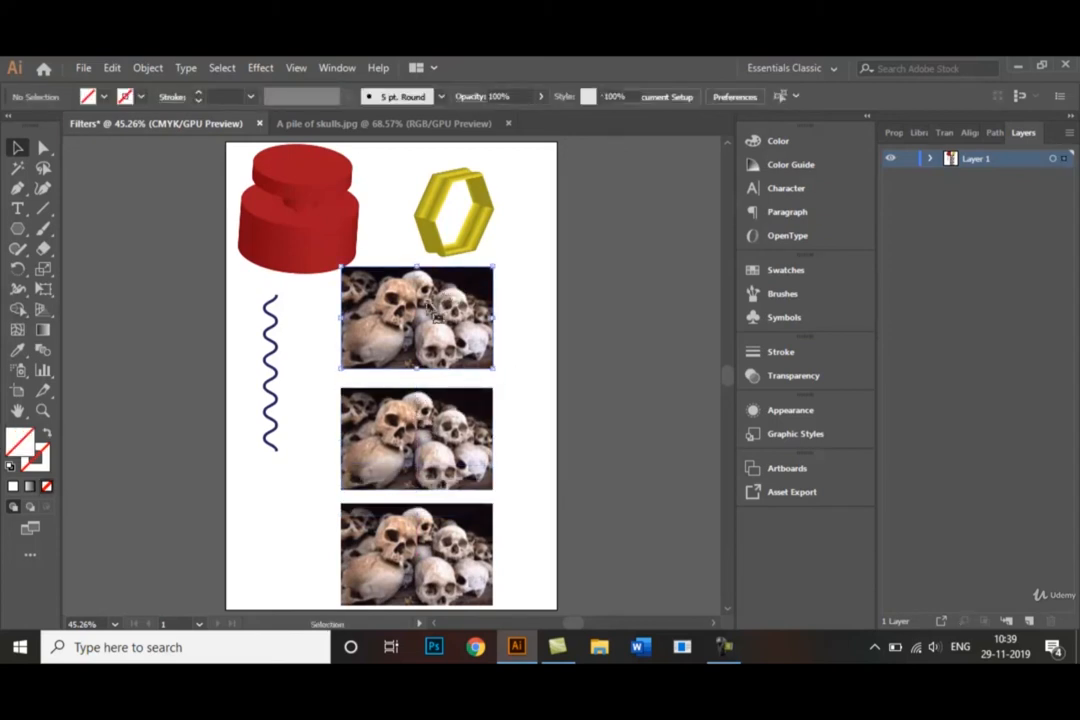
- Start a Glass distort effect on the uppermost skull photo and set its smoothness to 4
left_click(426, 305)
left_click(259, 68)
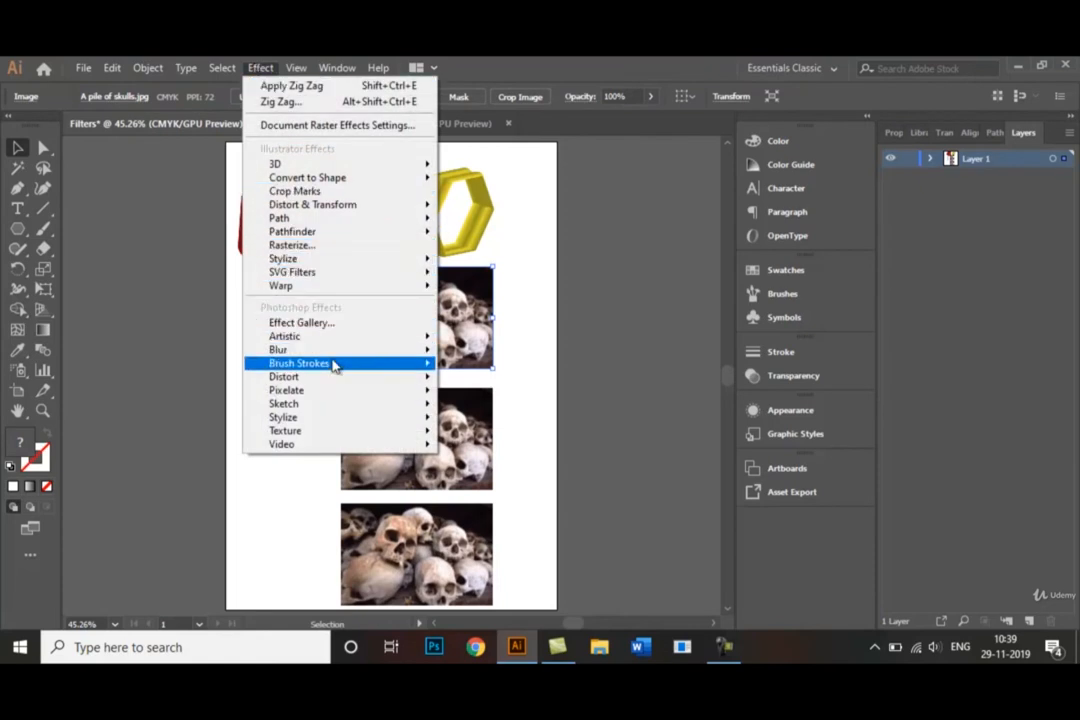
mouse_move(333, 378)
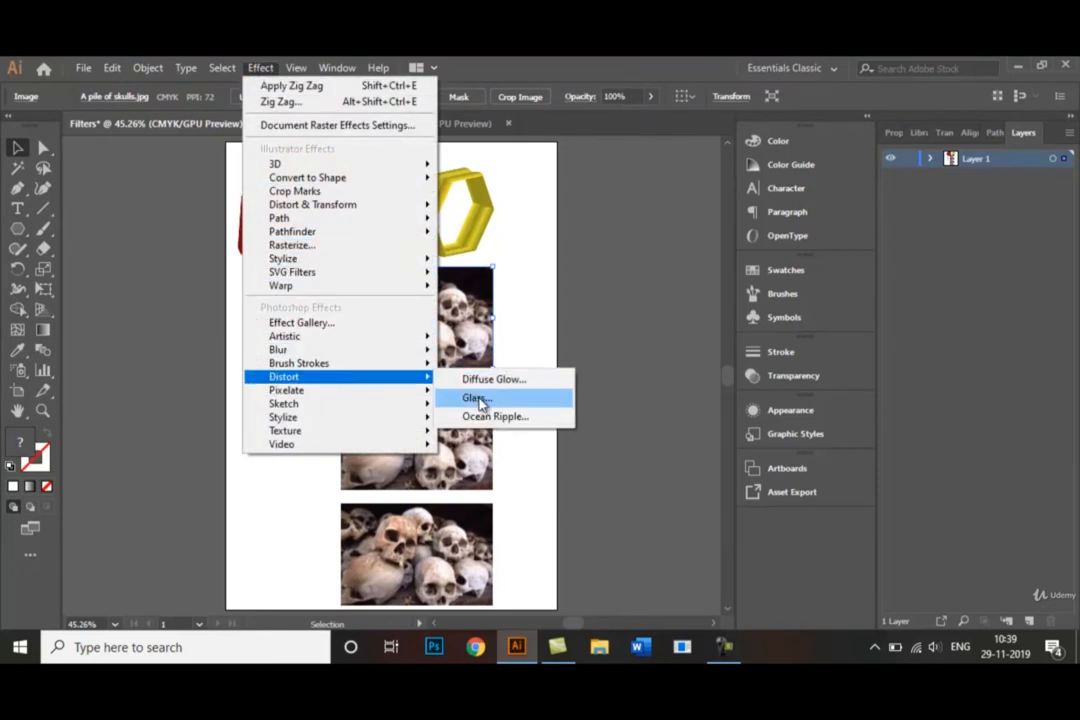
left_click(477, 398)
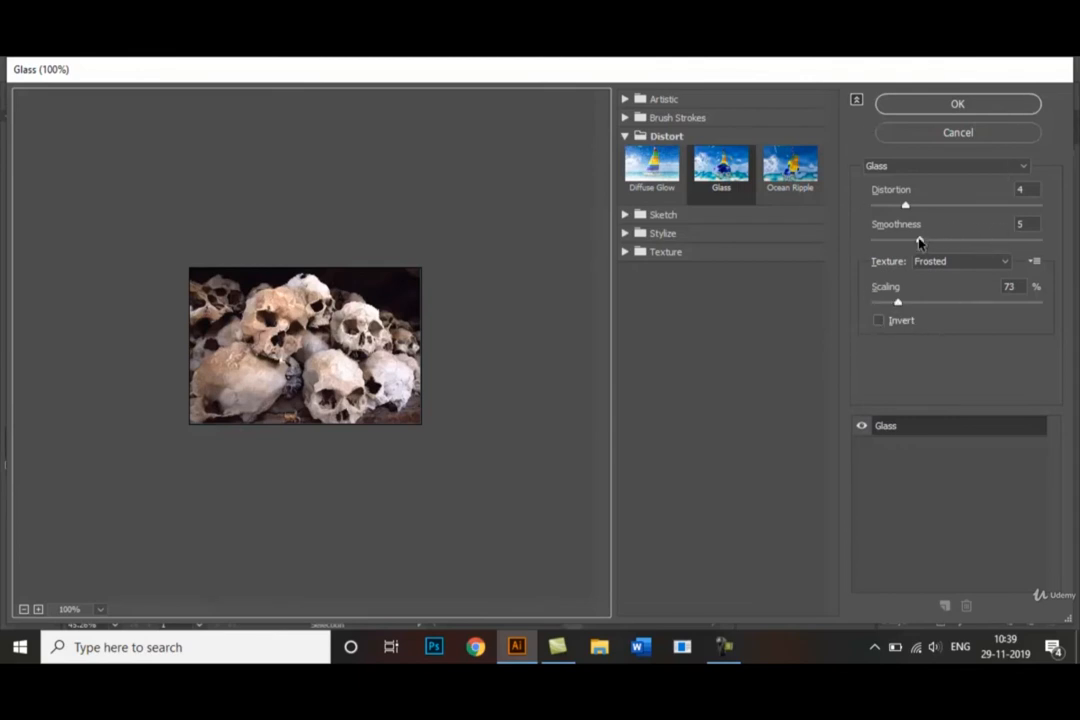
mouse_move(920, 240)
left_mouse_down()
mouse_move(935, 243)
mouse_move(910, 243)
left_mouse_up()
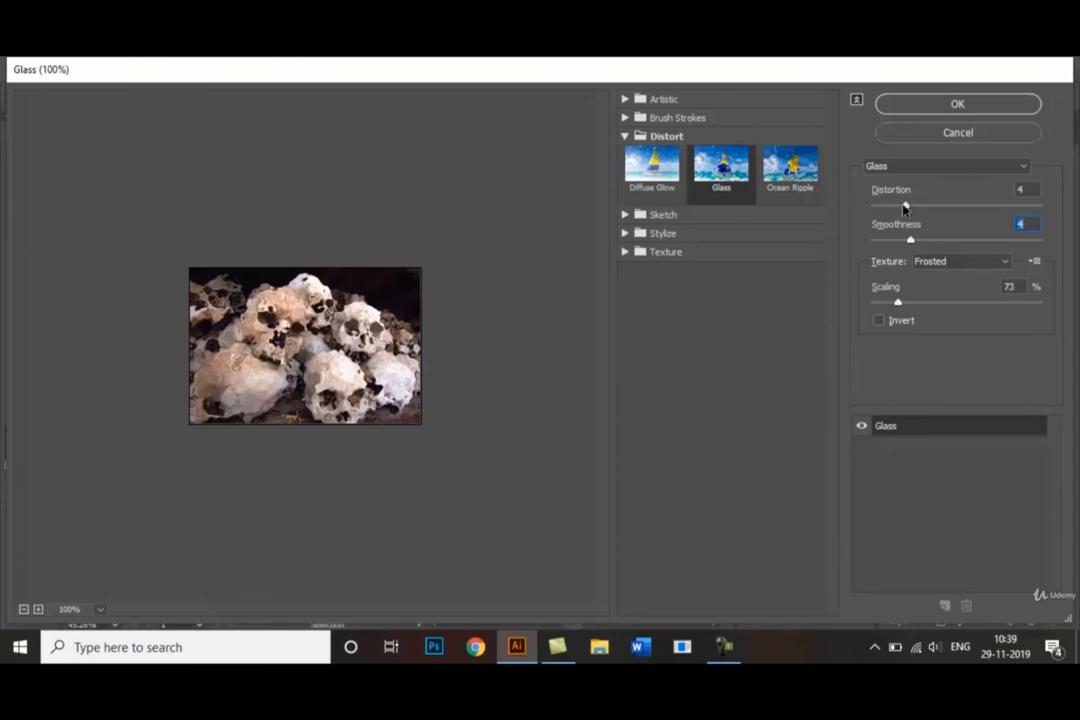
- Set the Glass effect's distortion to 5 and scaling to 69%, apply it to the uppermost photo and deselect
left_click(905, 207)
mouse_move(905, 207)
left_mouse_down()
mouse_move(891, 207)
mouse_move(911, 207)
left_mouse_up()
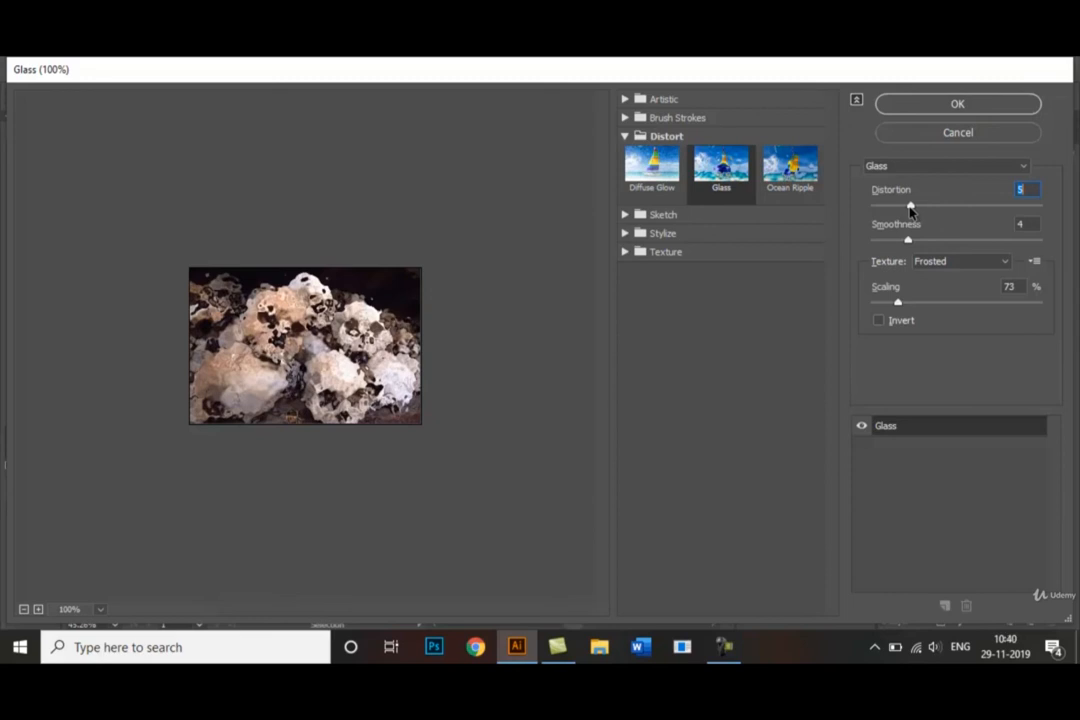
left_click(897, 303)
mouse_move(897, 303)
left_mouse_down()
mouse_move(906, 301)
mouse_move(893, 306)
left_mouse_up()
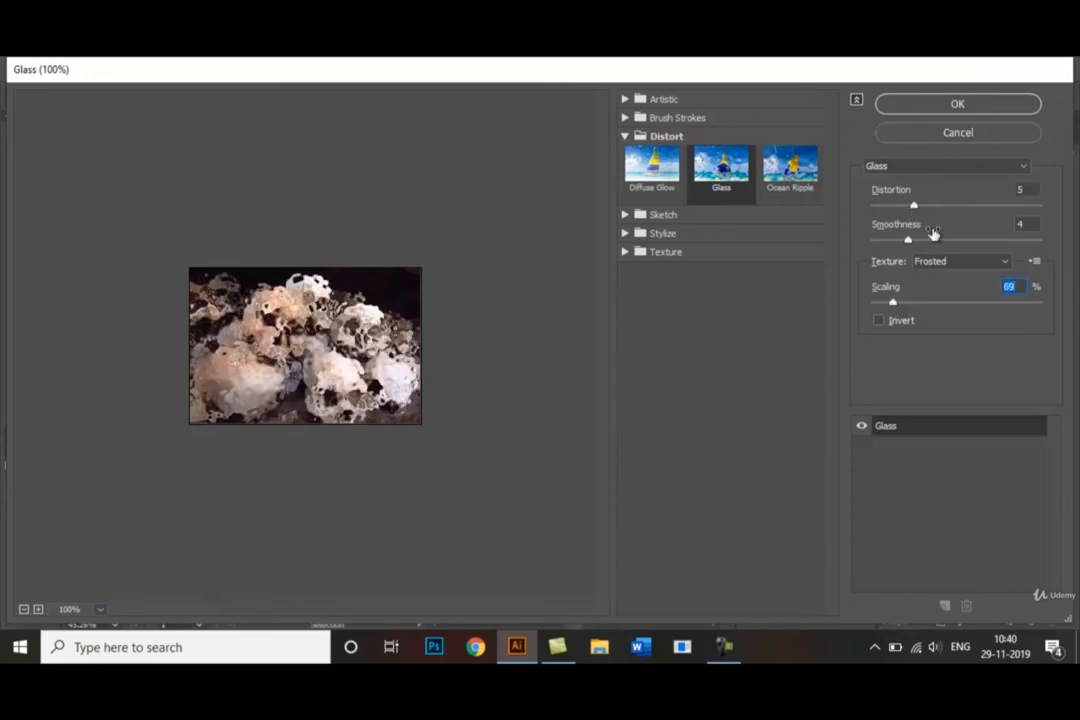
left_click(913, 207)
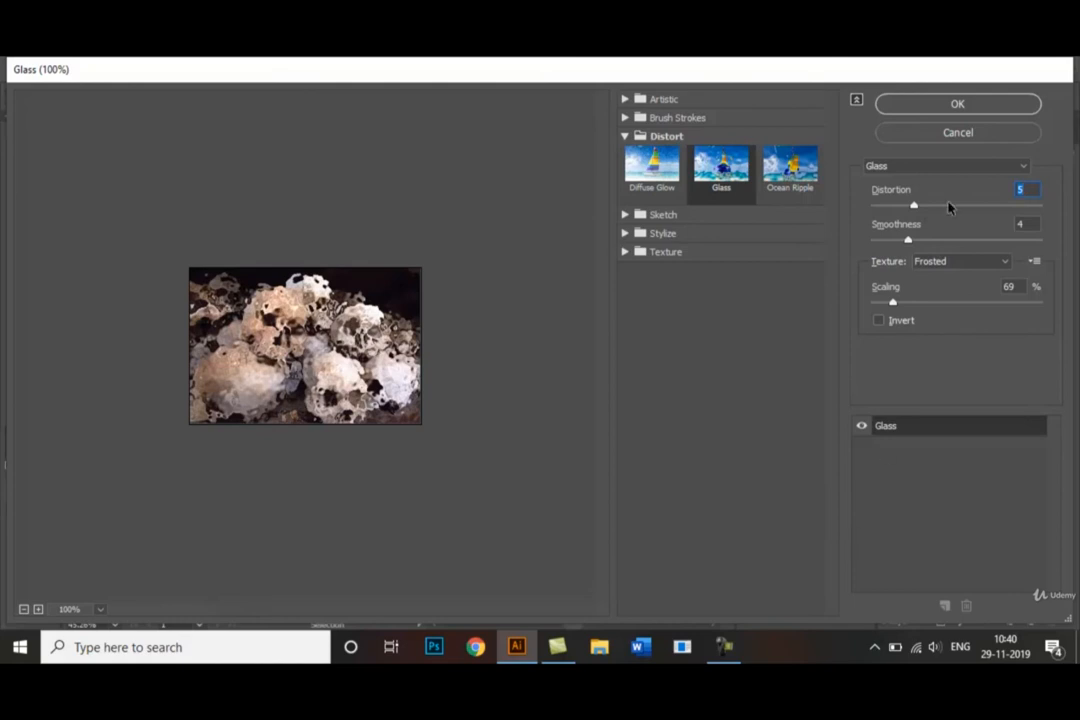
left_click(970, 110)
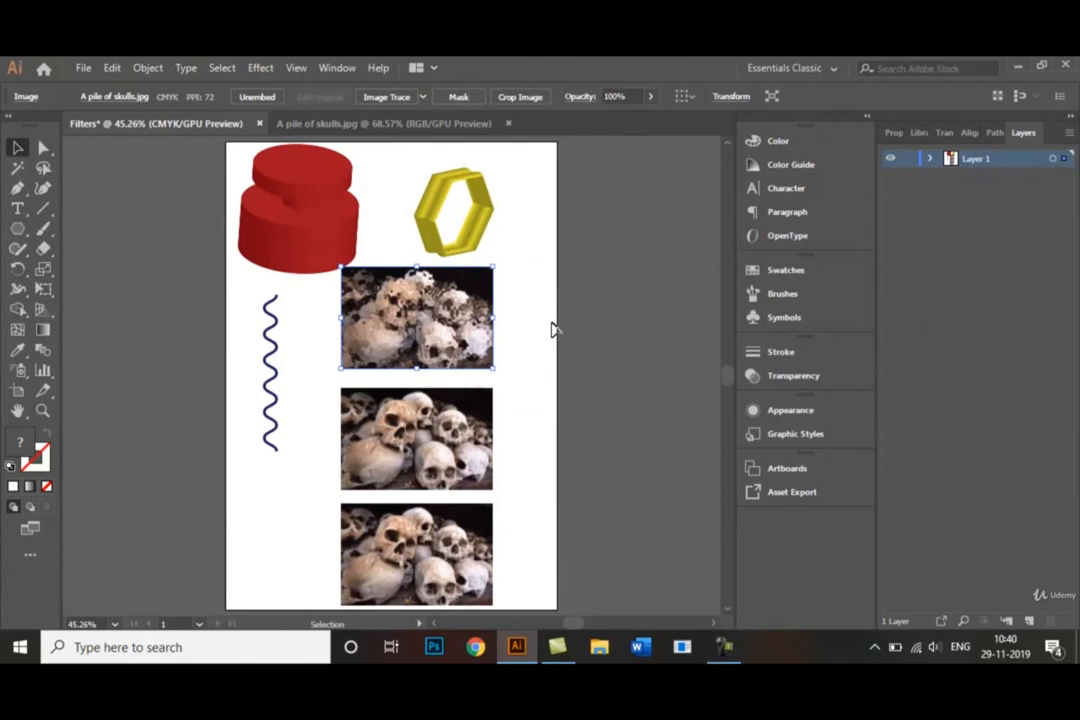
left_click(551, 329)
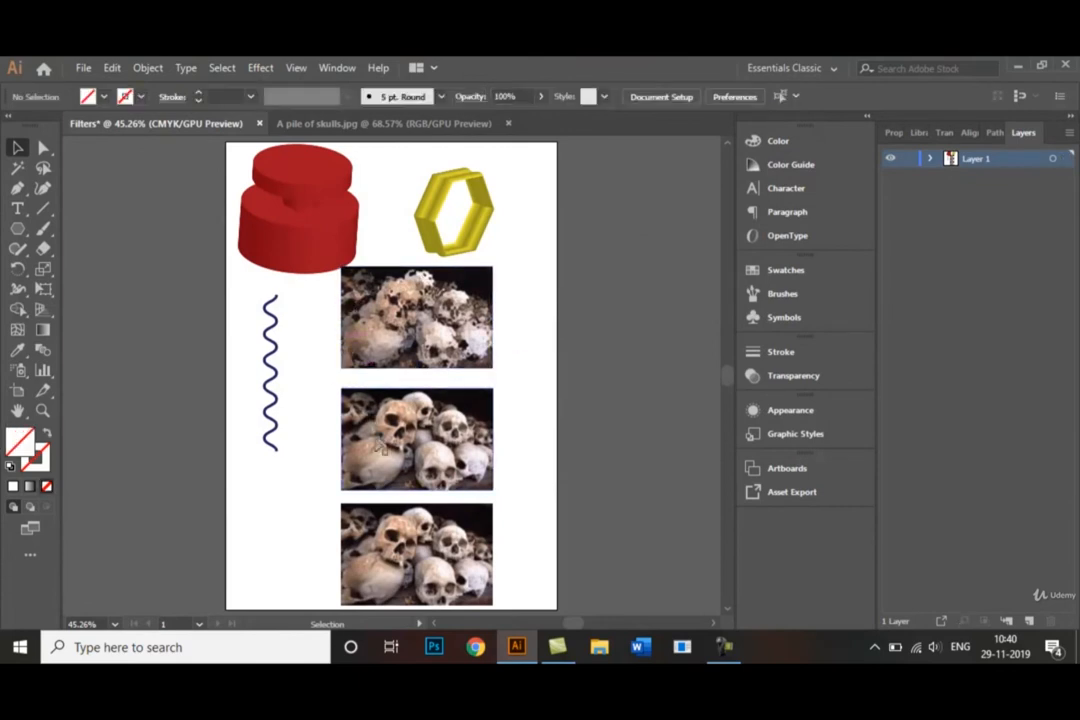
- Image-trace the middle skull photo with the 16 Colors preset in isolation mode, and exit isolation mode
left_click(381, 447)
double_click(384, 451)
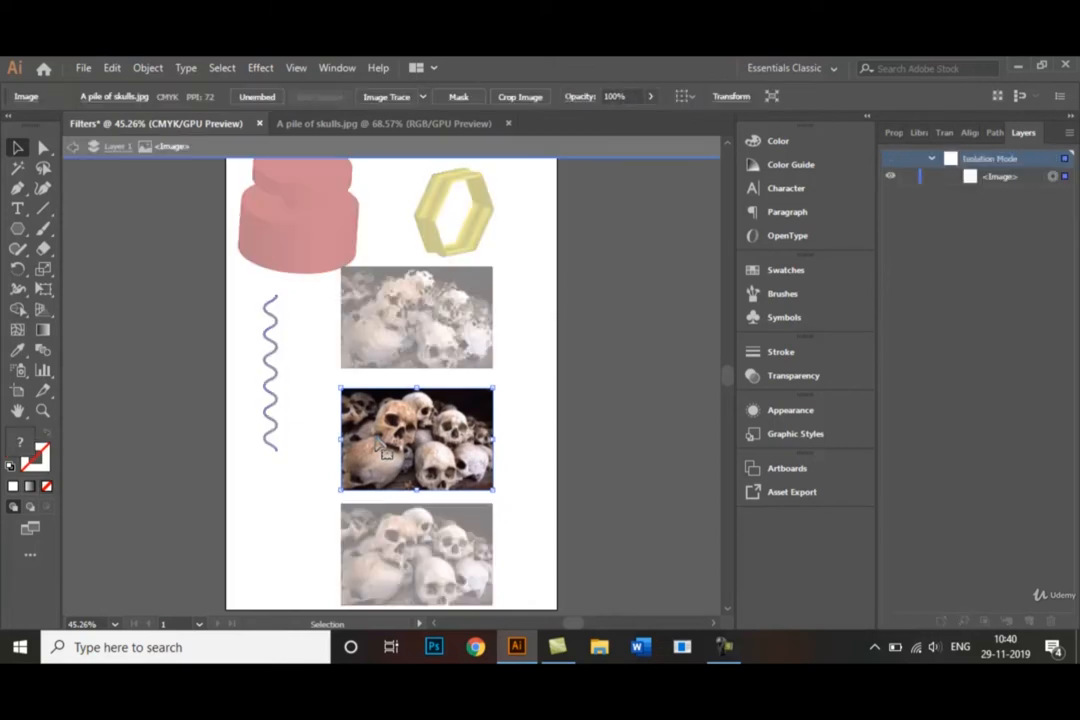
left_click(525, 429)
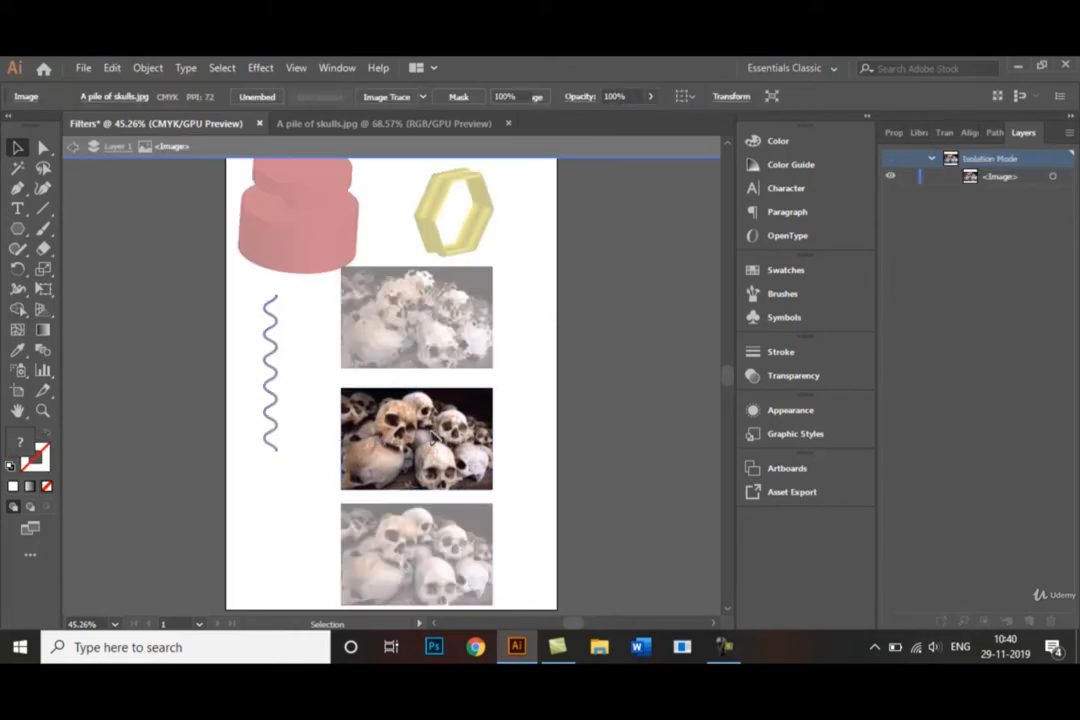
left_click(436, 443)
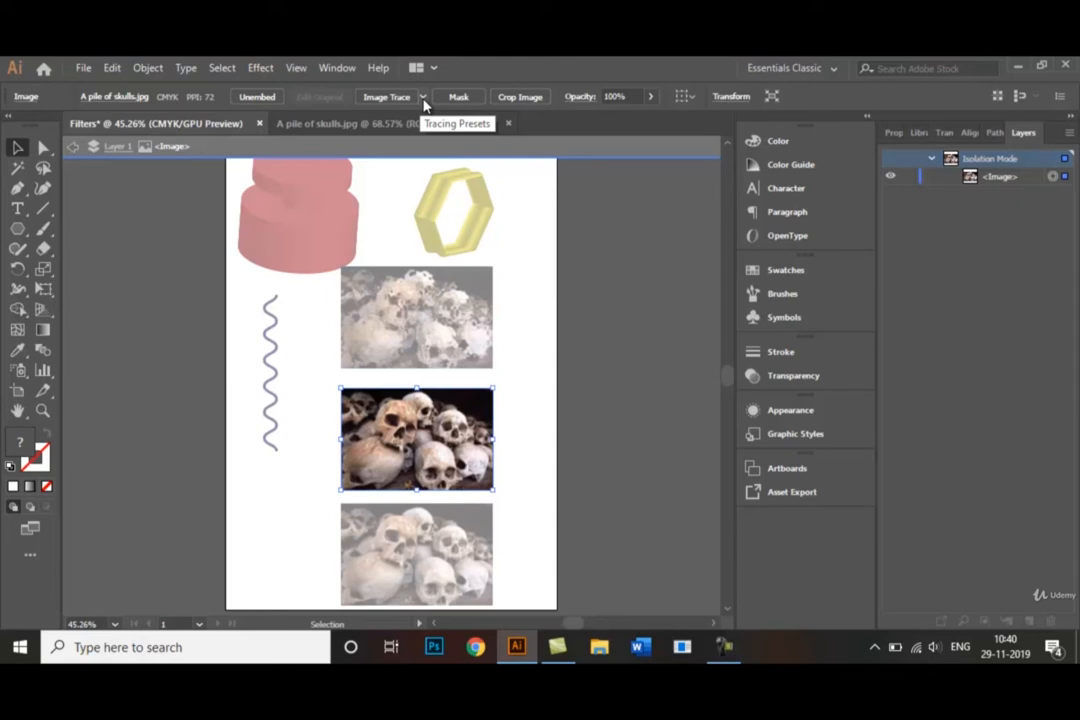
left_click(423, 97)
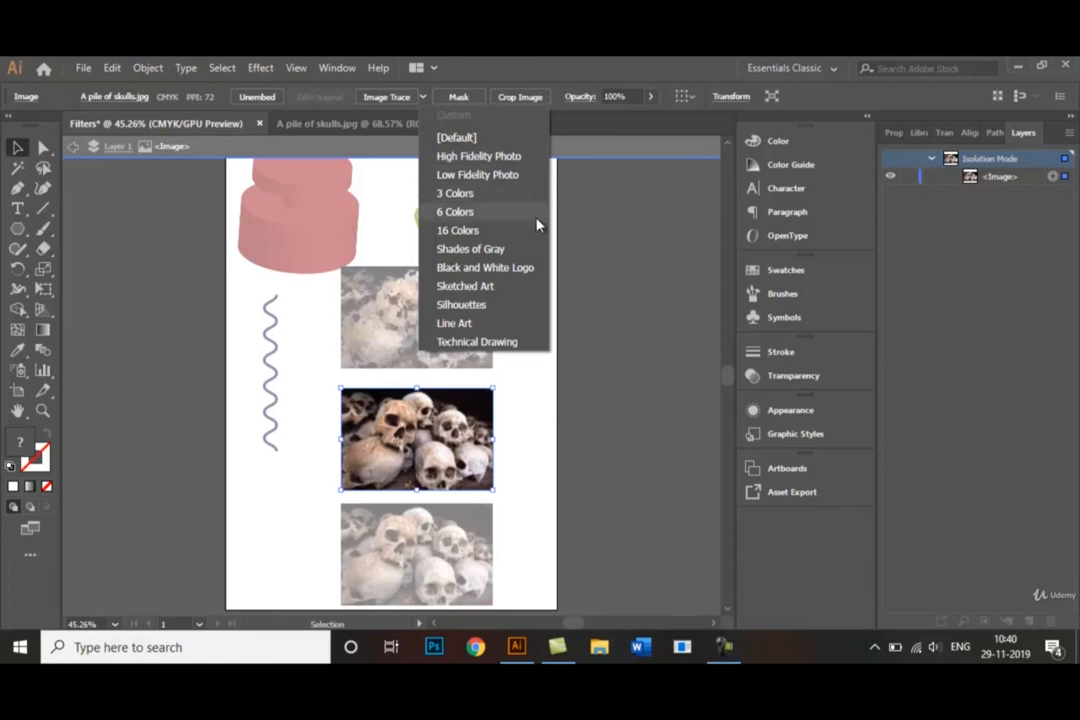
left_click(506, 236)
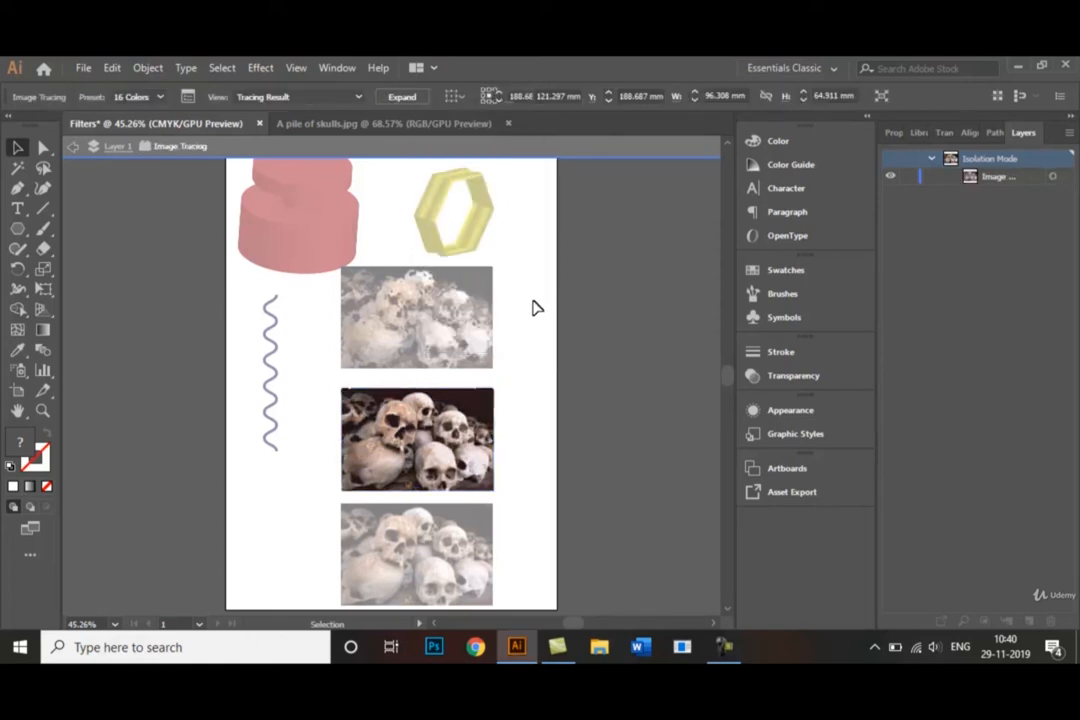
double_click(535, 306)
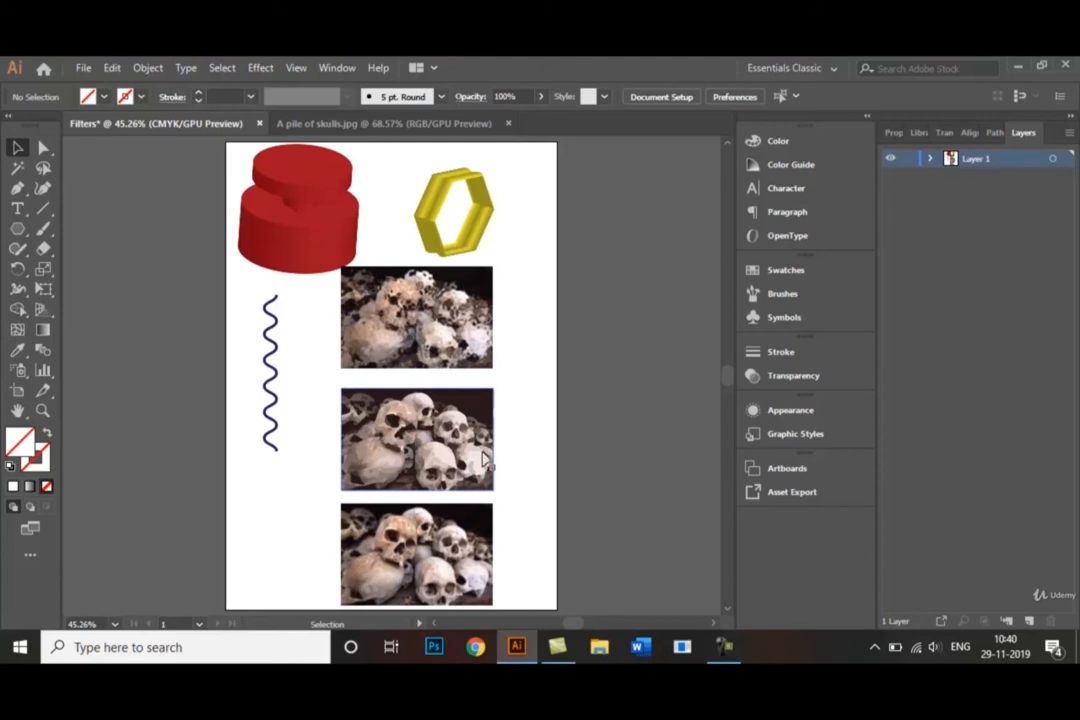
- Change the middle photo's tracing preset to 3 Colors and deselect it
left_click(445, 453)
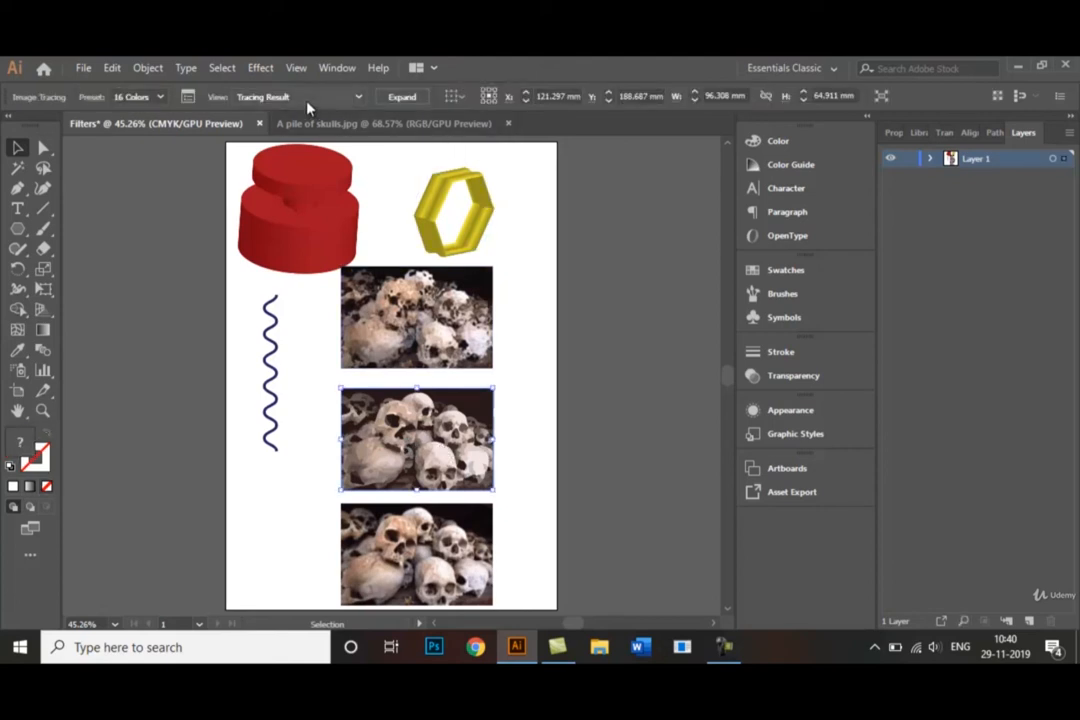
left_click(160, 97)
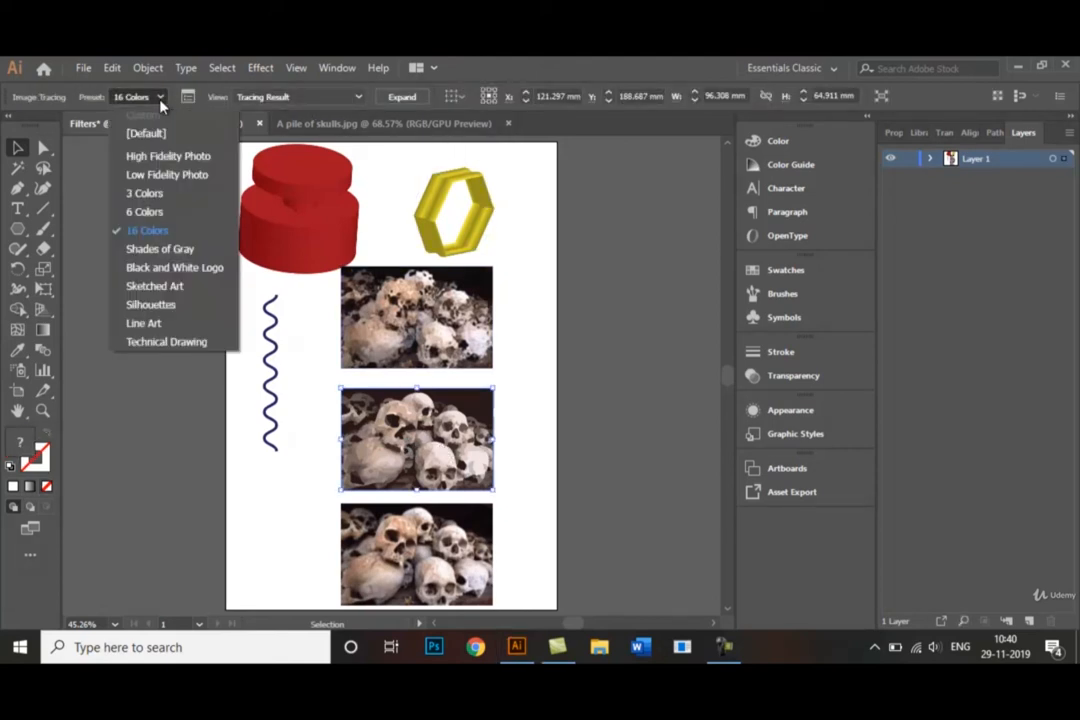
left_click(182, 200)
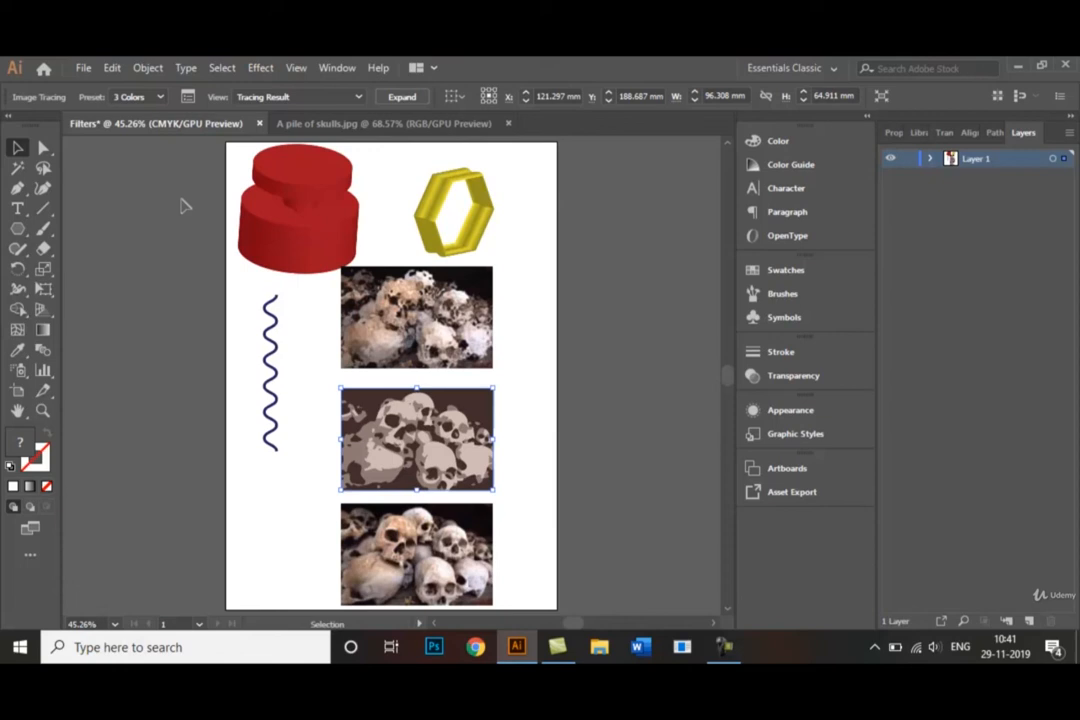
left_click(530, 439)
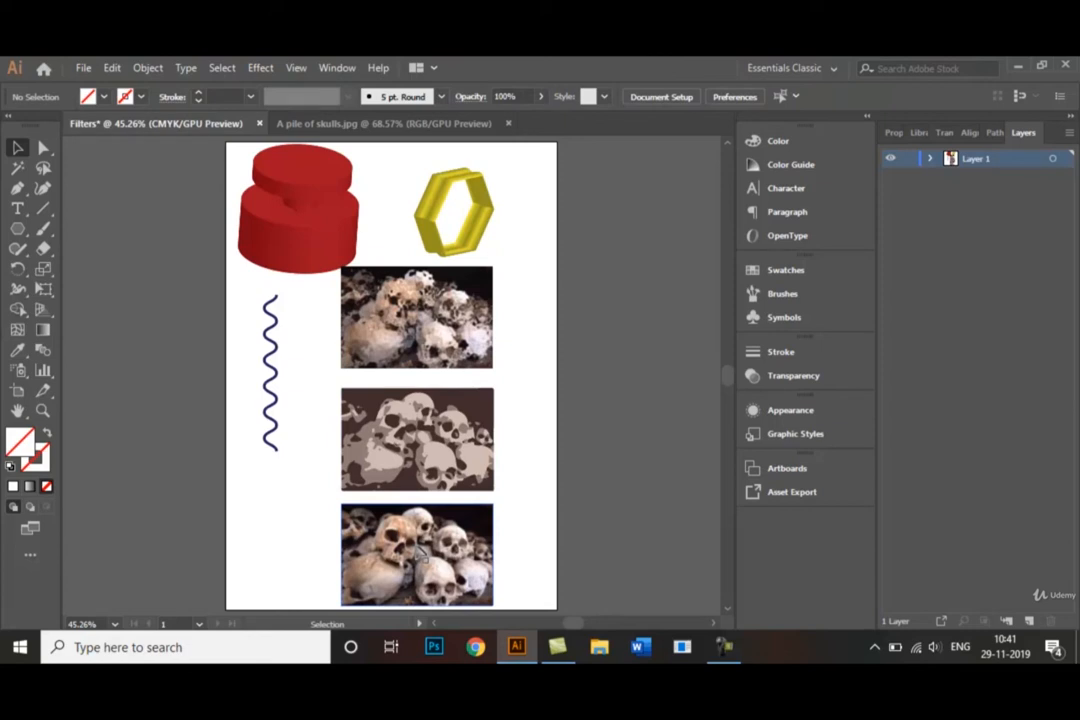
- Isolate the lowest skull photo and apply the Crystallize effect to it with a cell size of 3
left_click(420, 553)
double_click(422, 555)
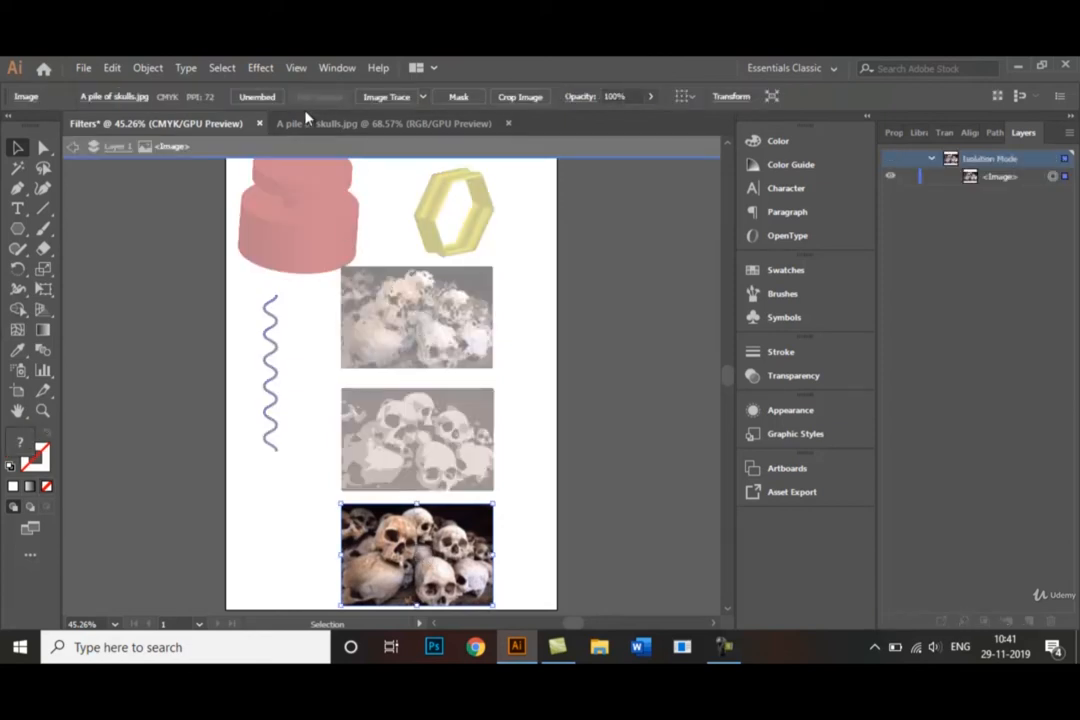
left_click(263, 68)
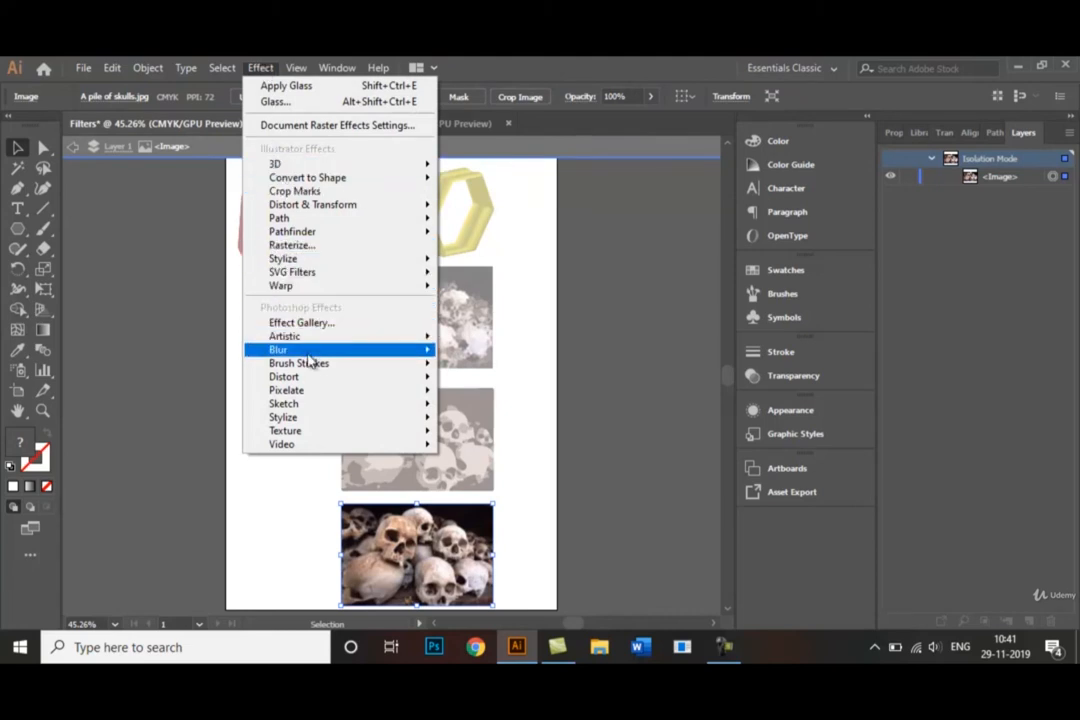
mouse_move(310, 391)
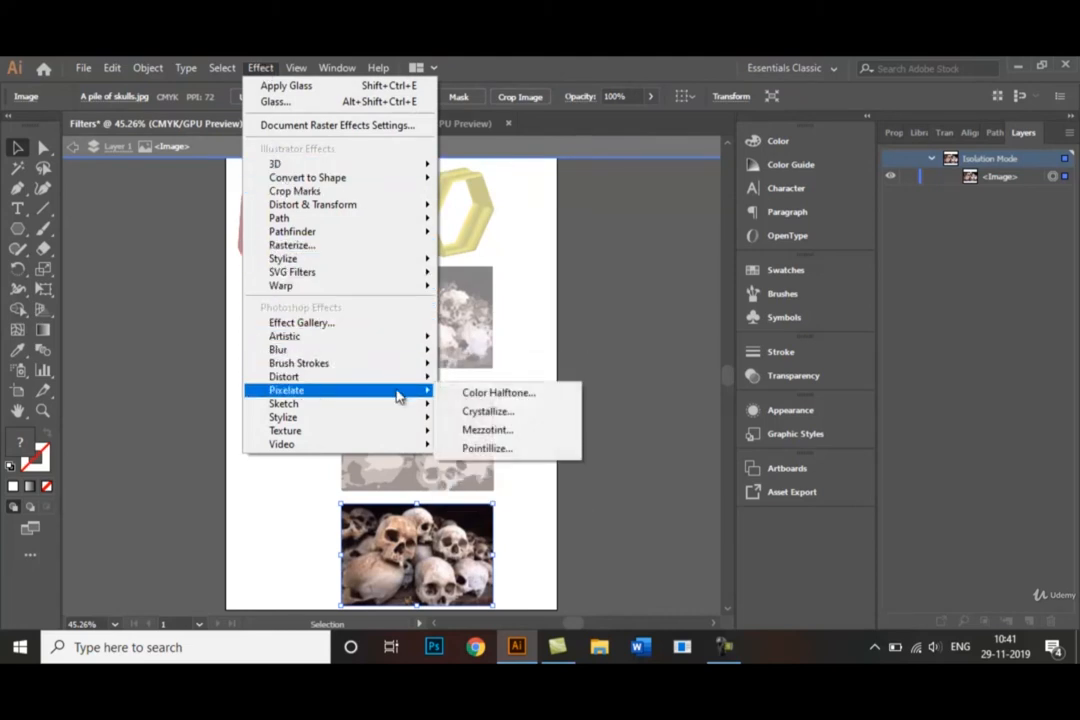
left_click(481, 412)
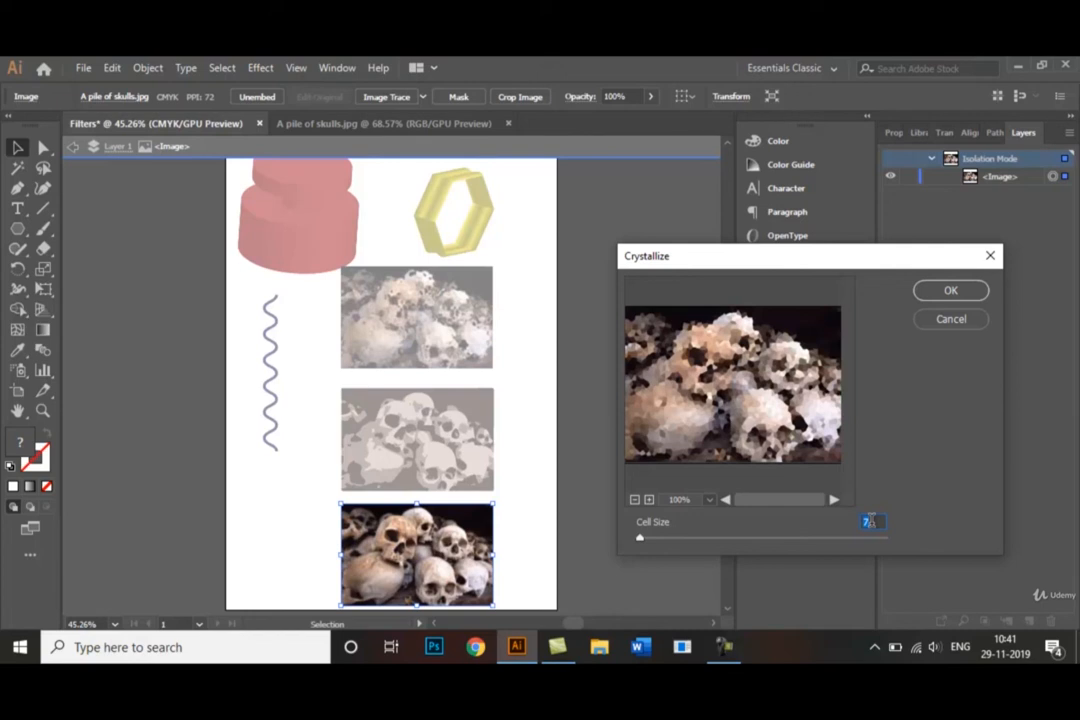
key("BackSpace")
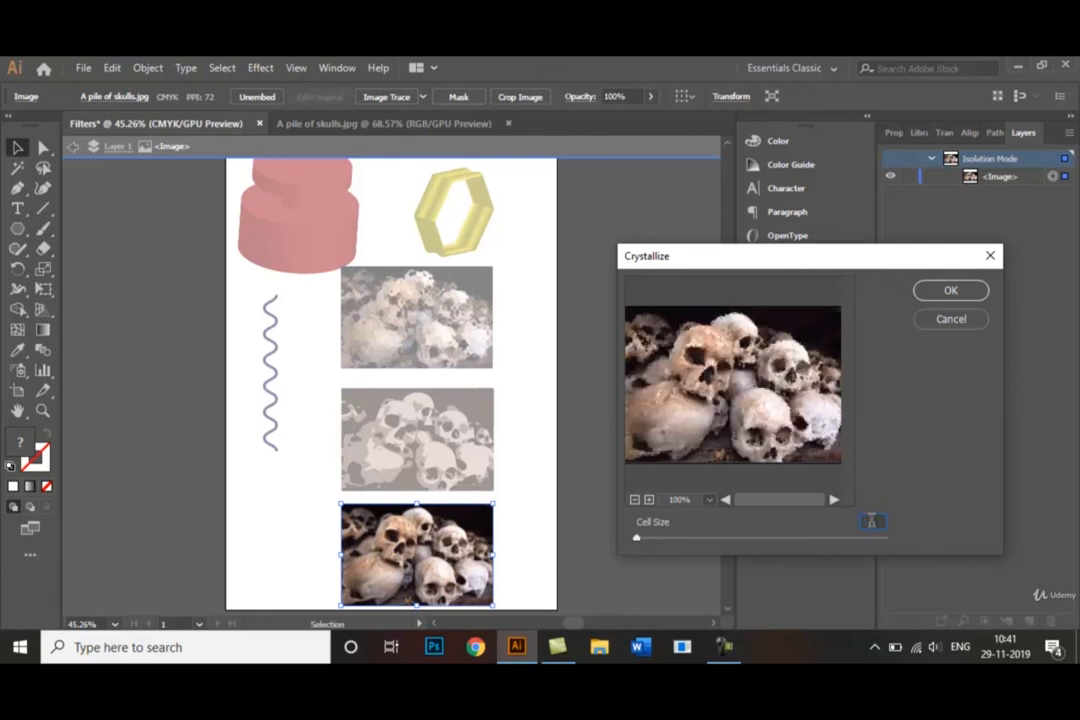
type("3")
key("Return")
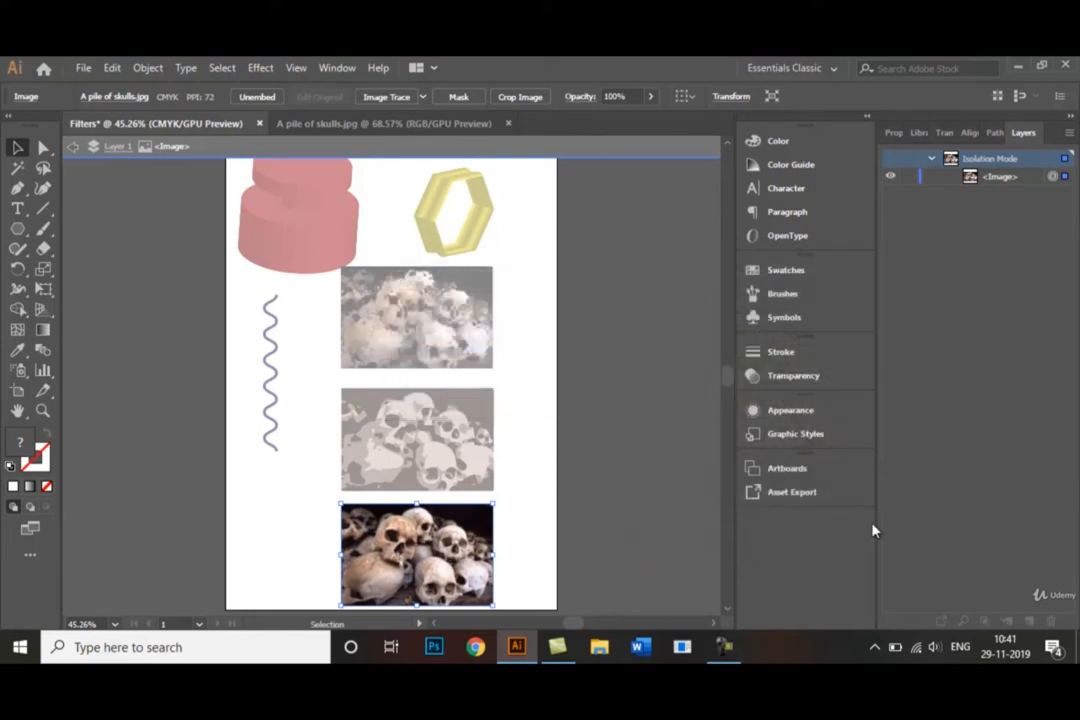
- Examine the crystallized photo at 150% magnification, return to the whole artboard and exit isolation mode
left_click(513, 511)
left_click(486, 538)
key("ctrl+=")
key("ctrl+=")
key("ctrl+=")
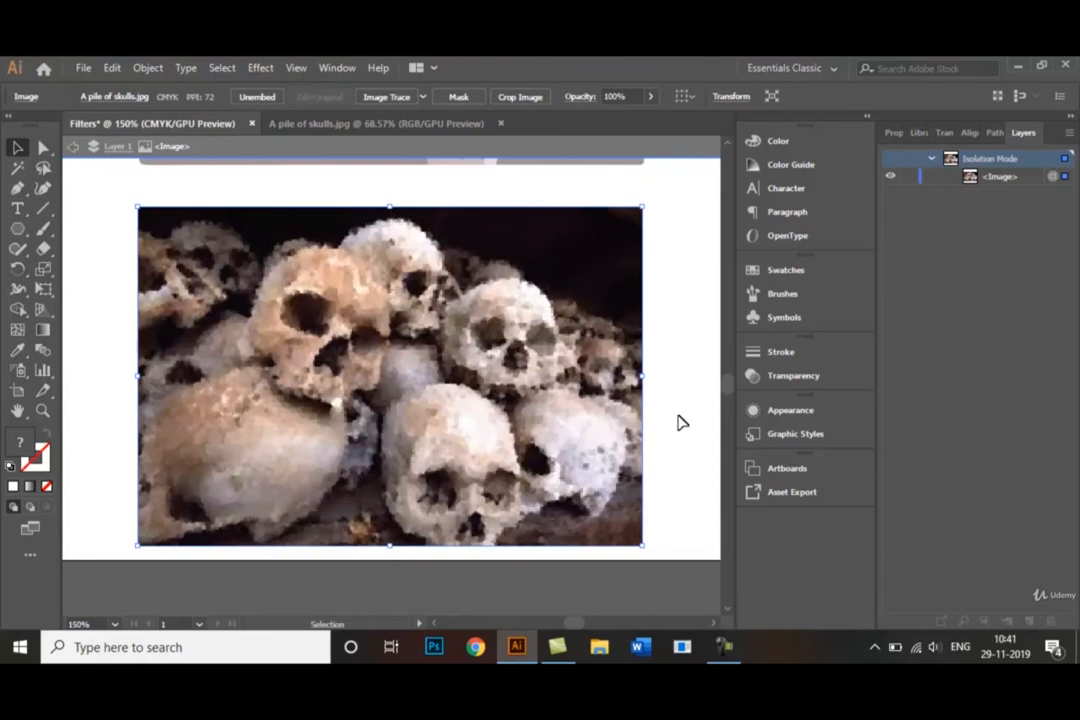
left_click(697, 378)
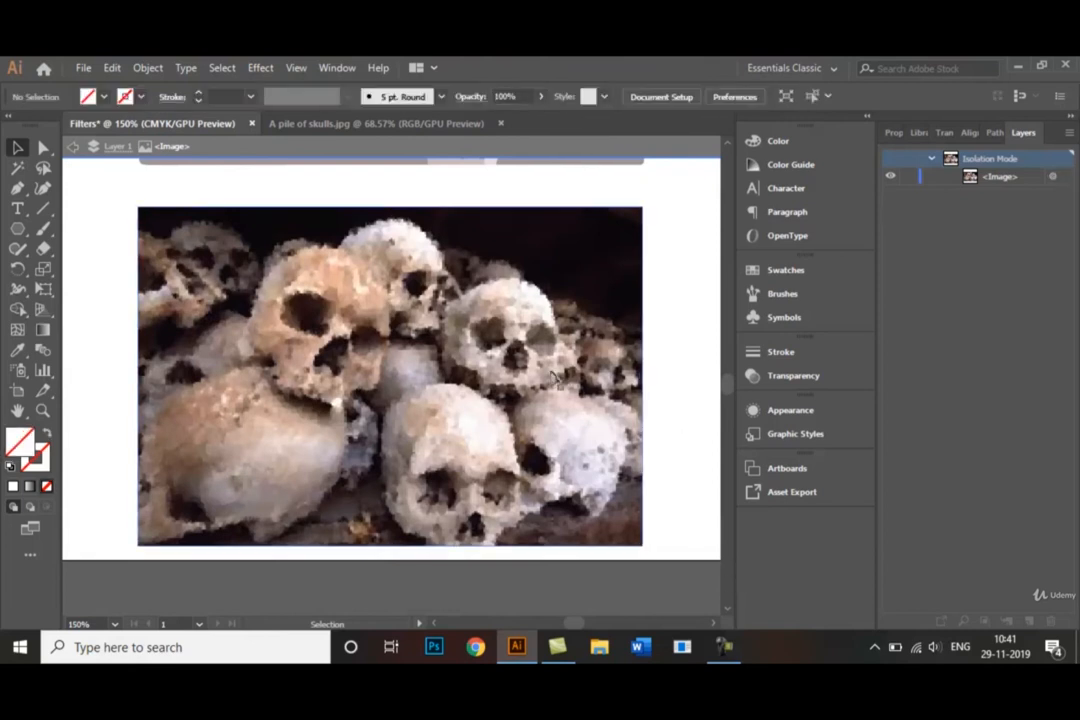
left_click(472, 327)
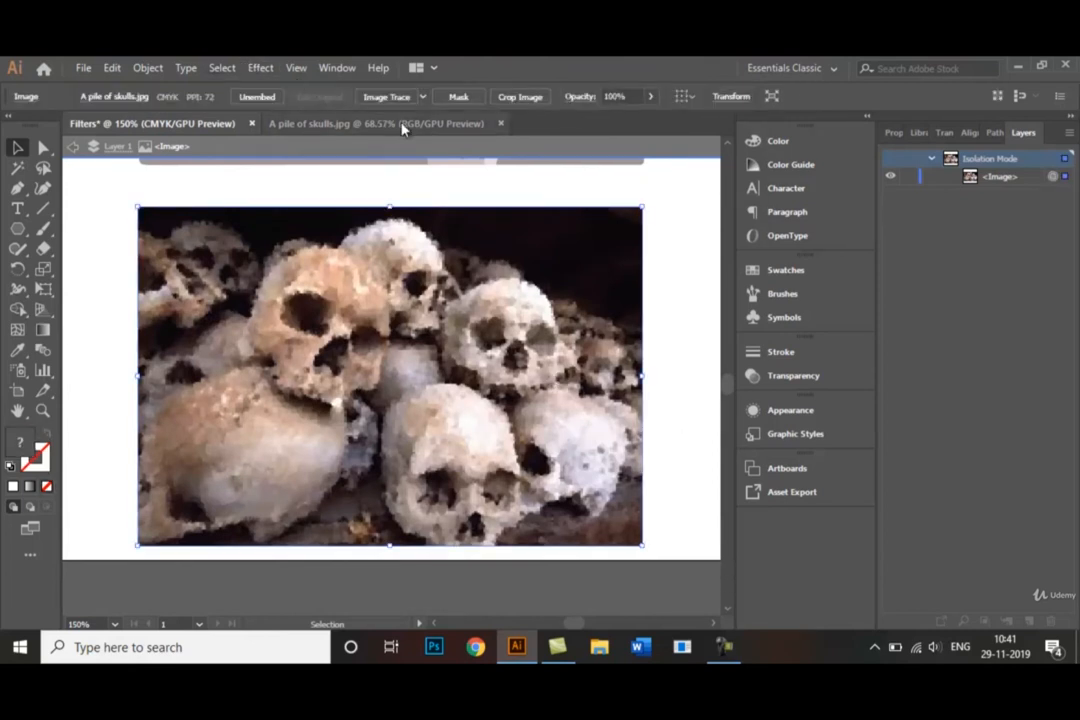
scroll(715, 340, "up", 3)
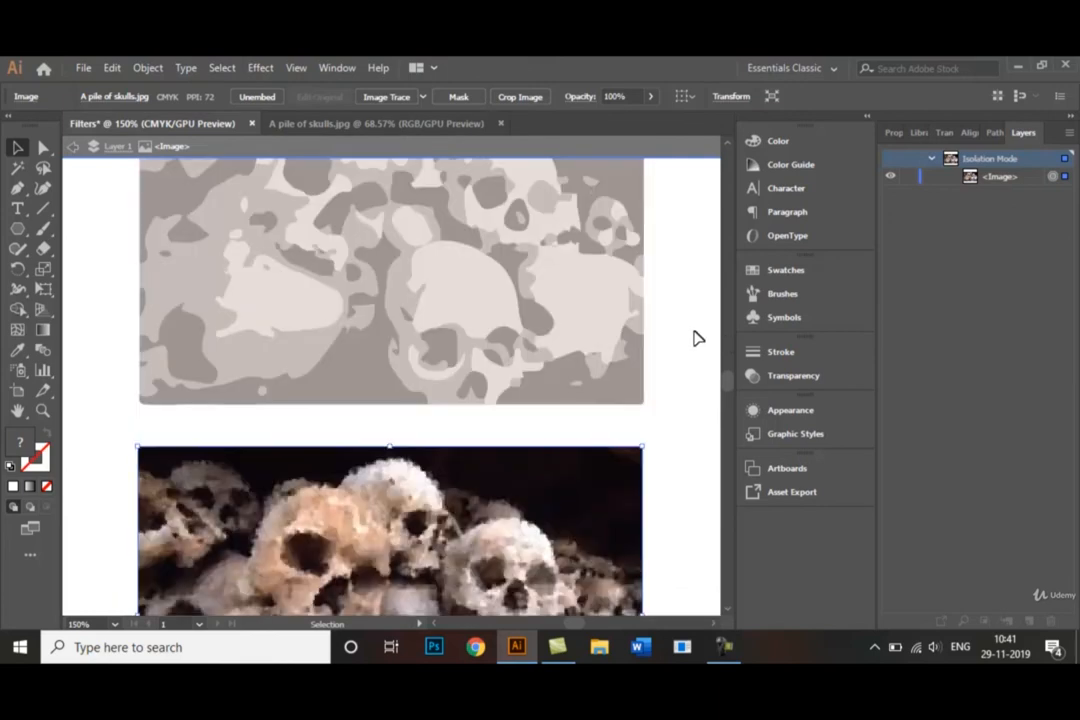
key("ctrl+0")
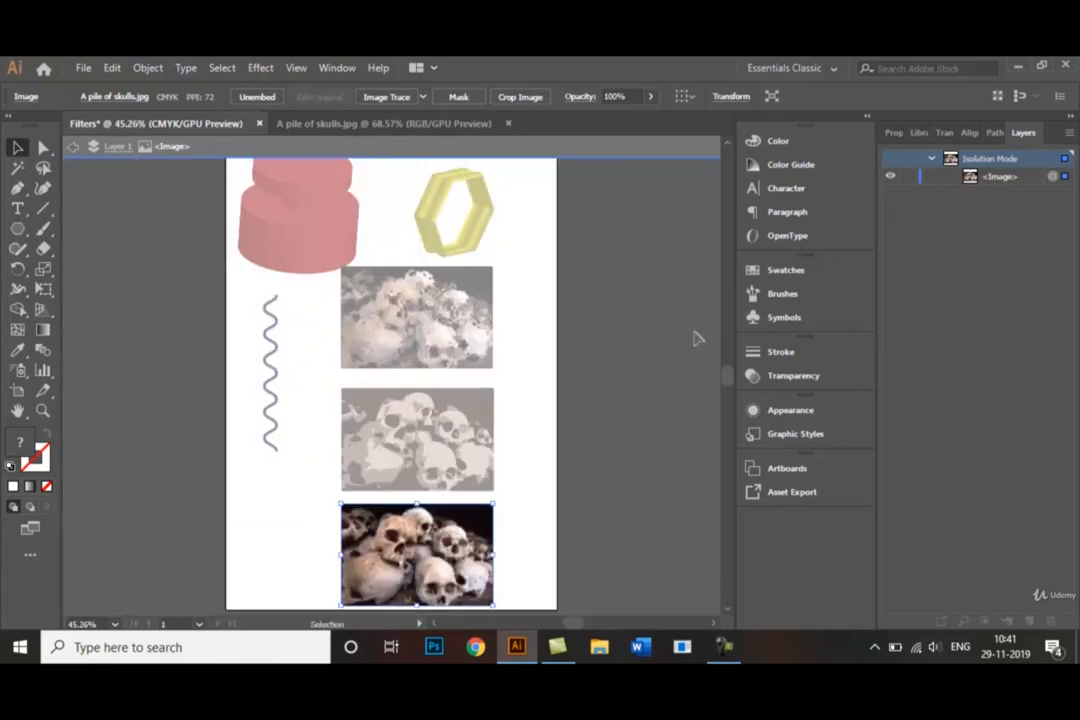
double_click(542, 277)
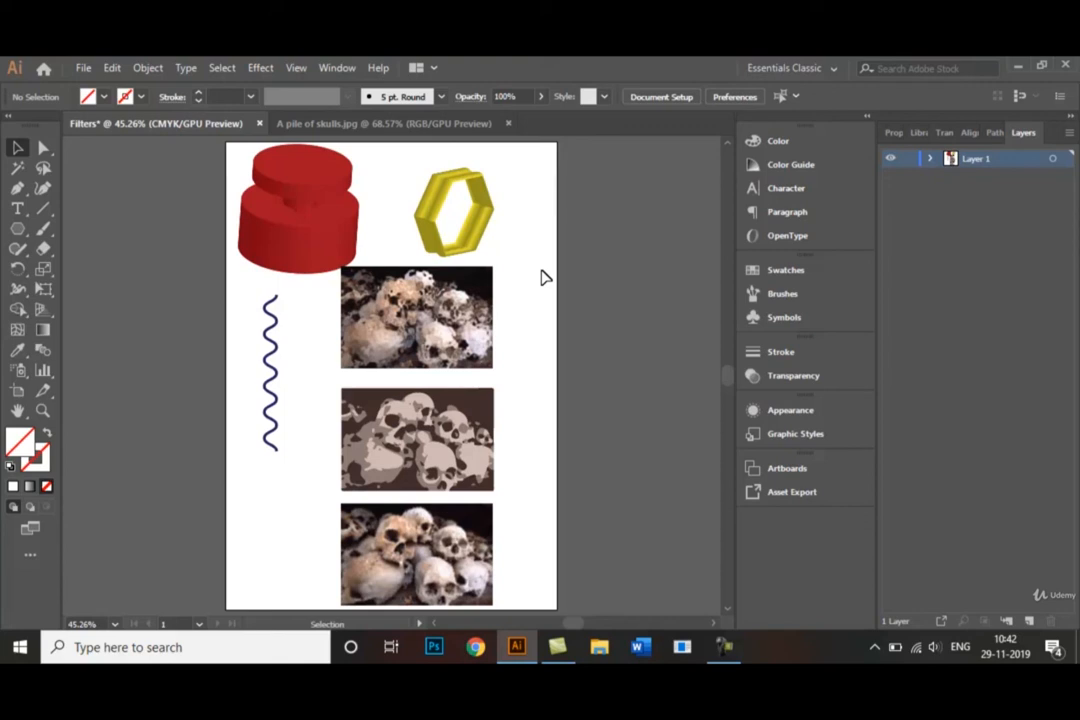
- Review the file formats offered for saving a copy of the Filters document under Save As, and cancel without saving
left_click(83, 70)
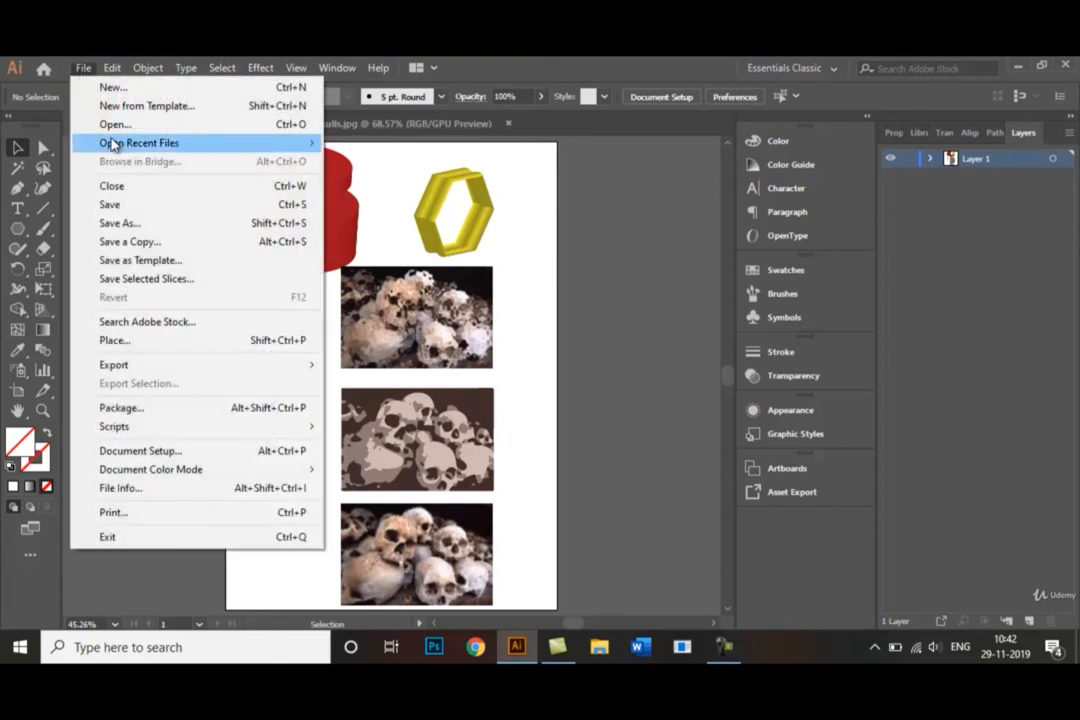
left_click(120, 223)
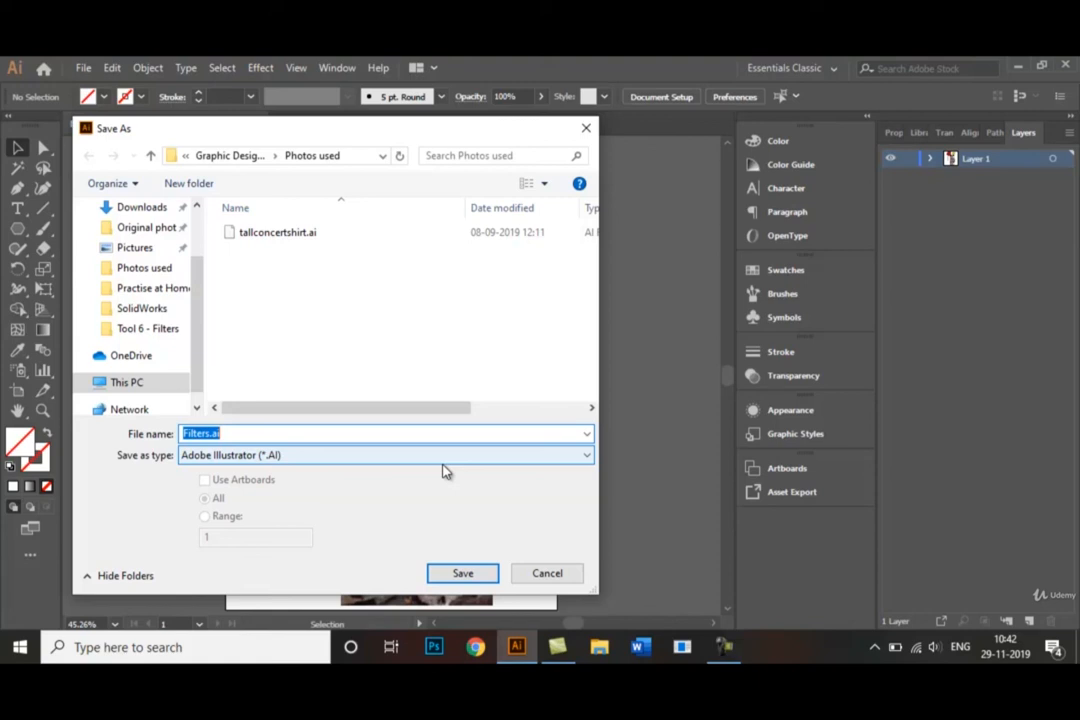
left_click(445, 457)
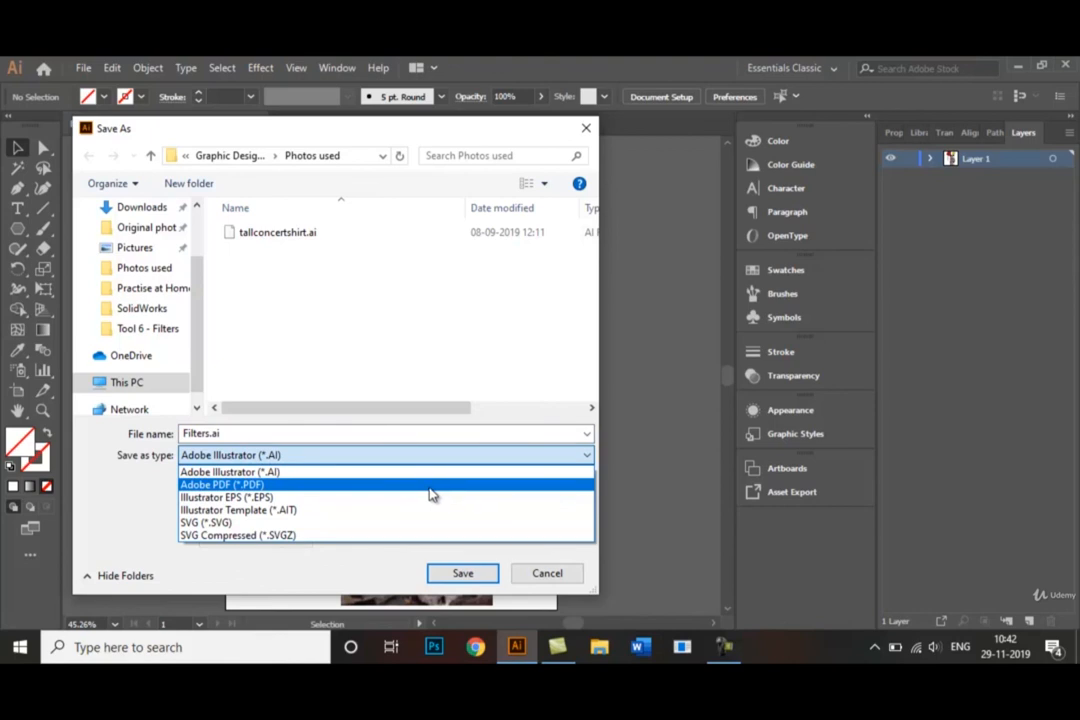
left_click(641, 489)
left_click(569, 573)
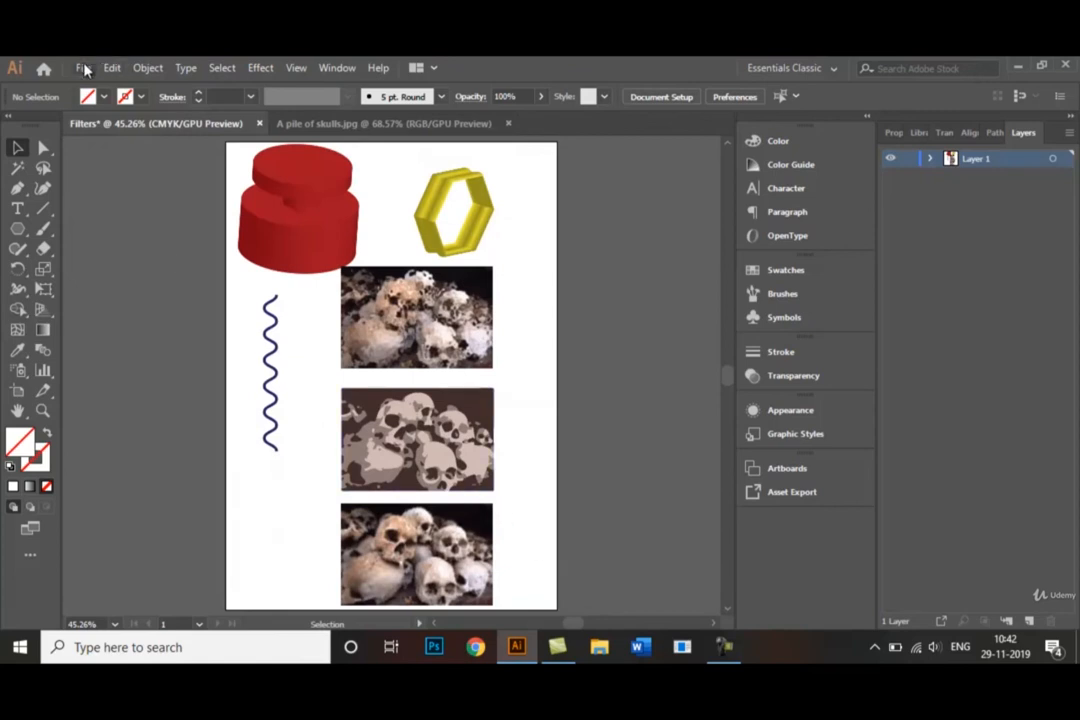
- Try to export the document as the JPEG file Filters.jpg, decline replacing the existing file and cancel the export
left_click(84, 68)
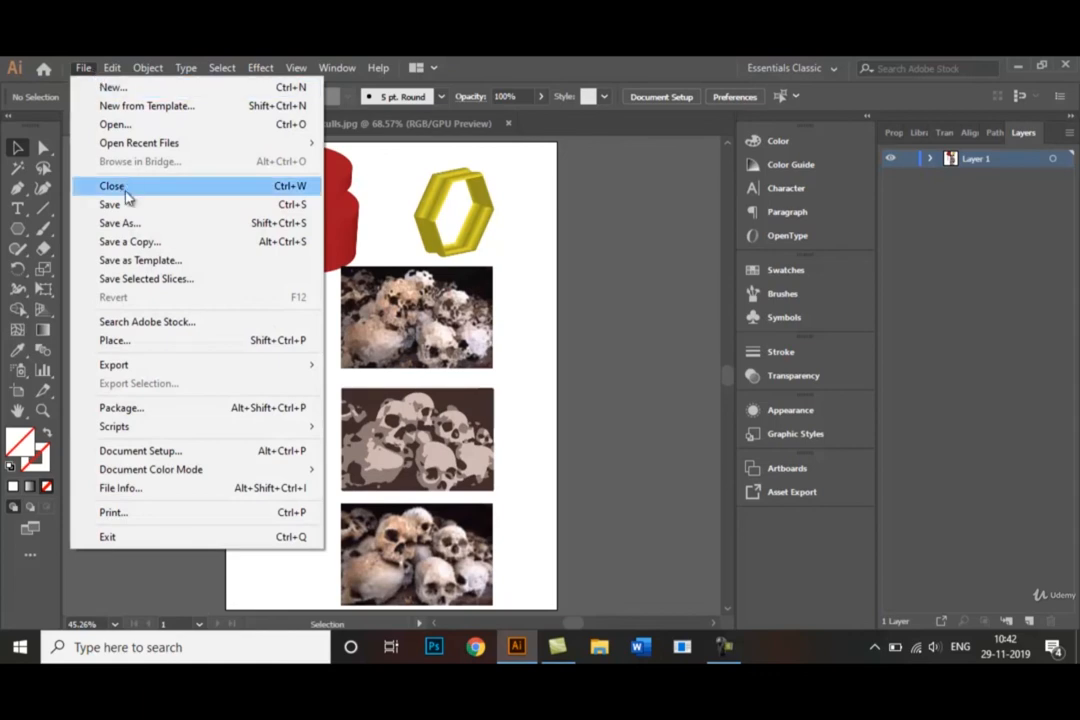
mouse_move(305, 366)
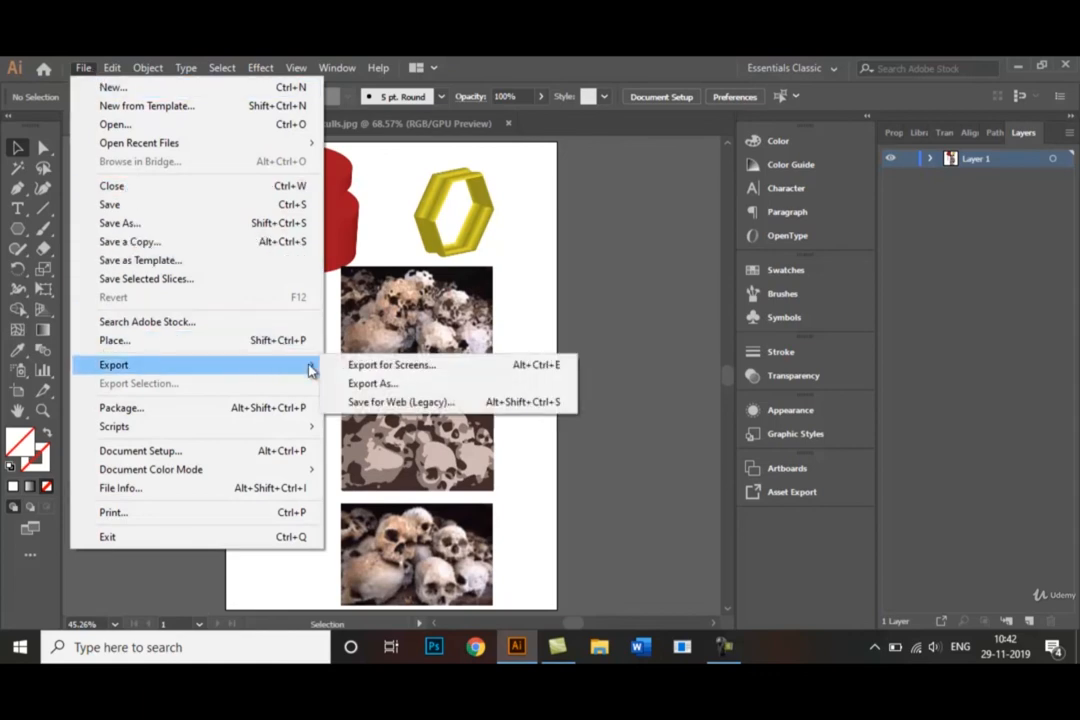
left_click(372, 386)
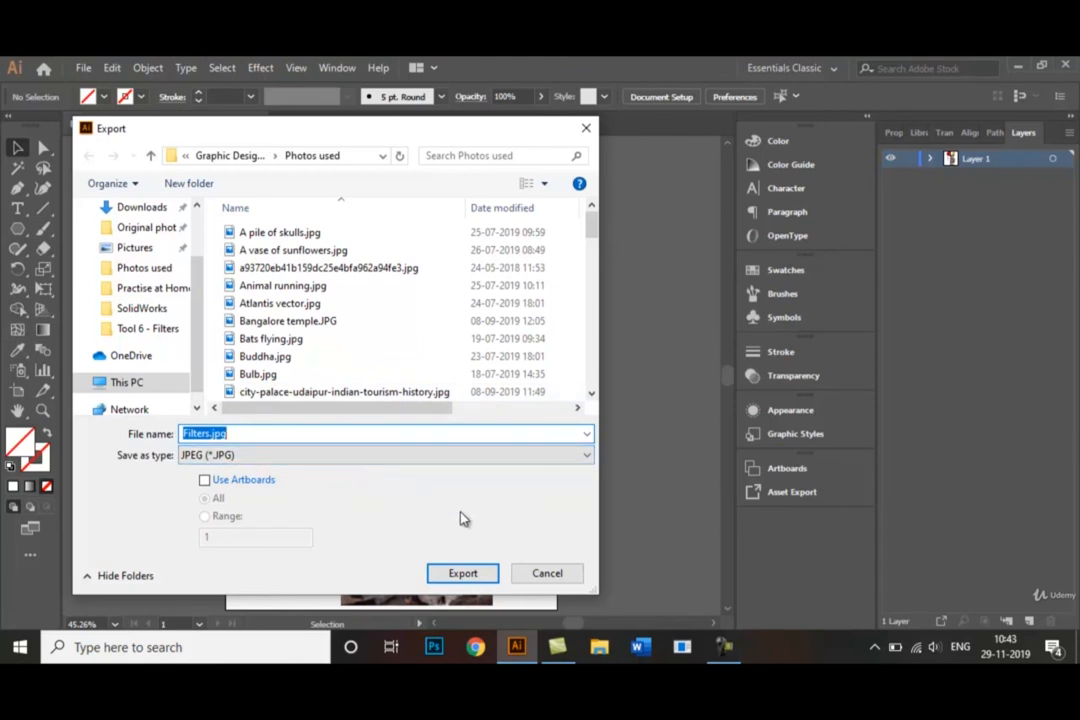
left_click(489, 572)
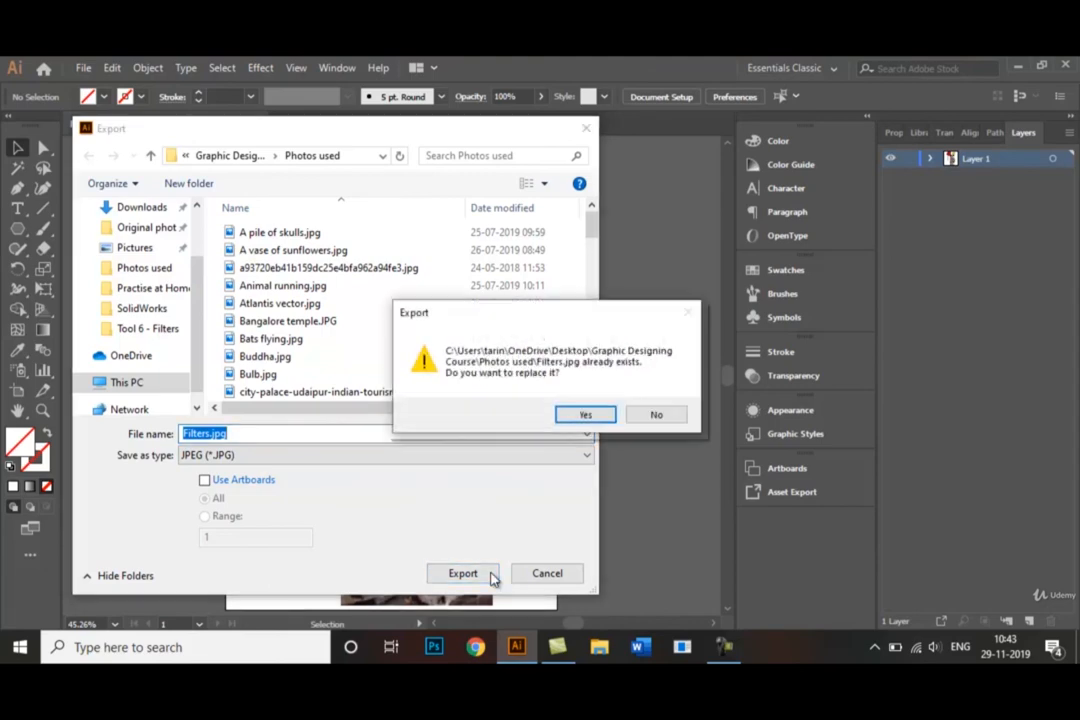
left_click(653, 416)
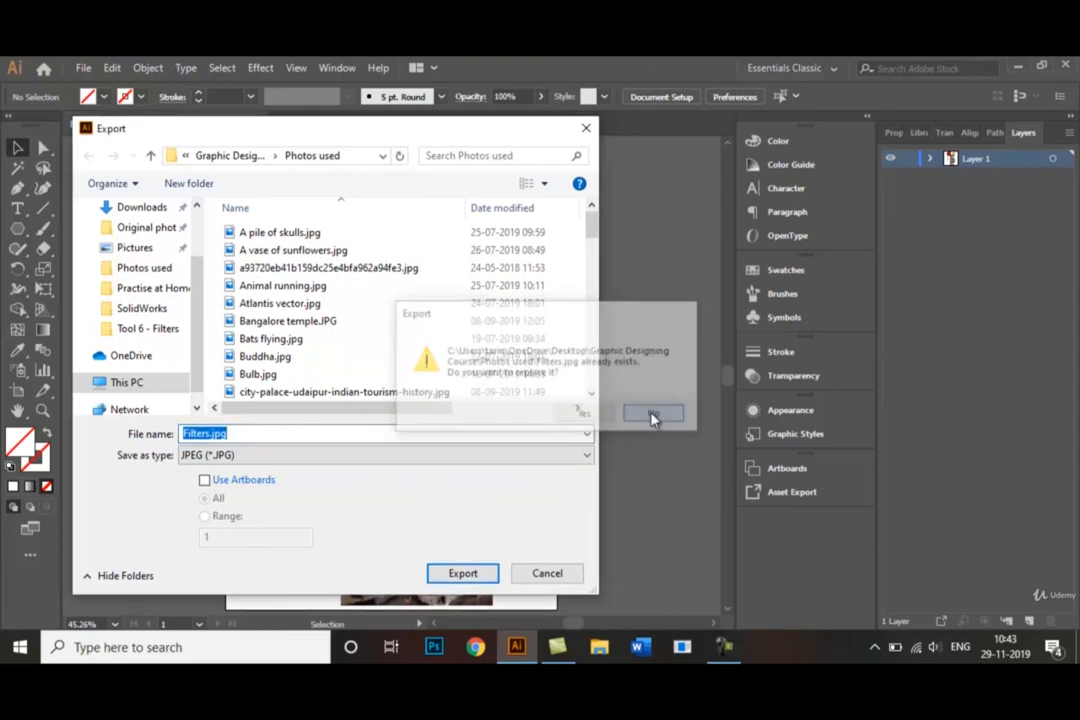
left_click(573, 570)
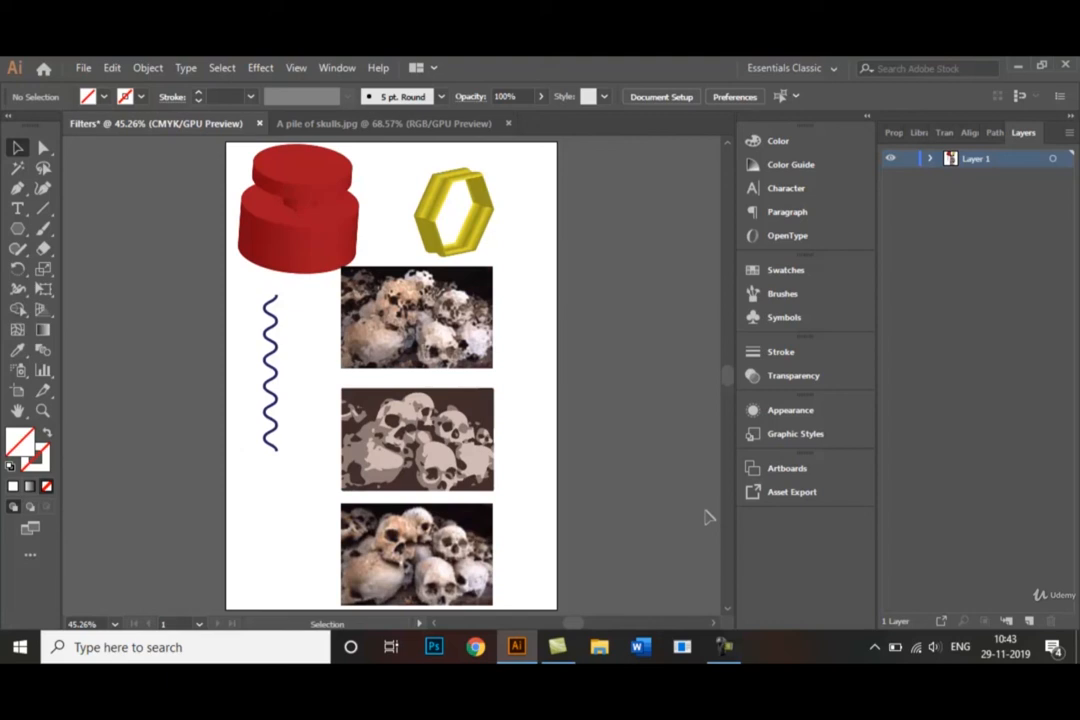
left_click(264, 68)
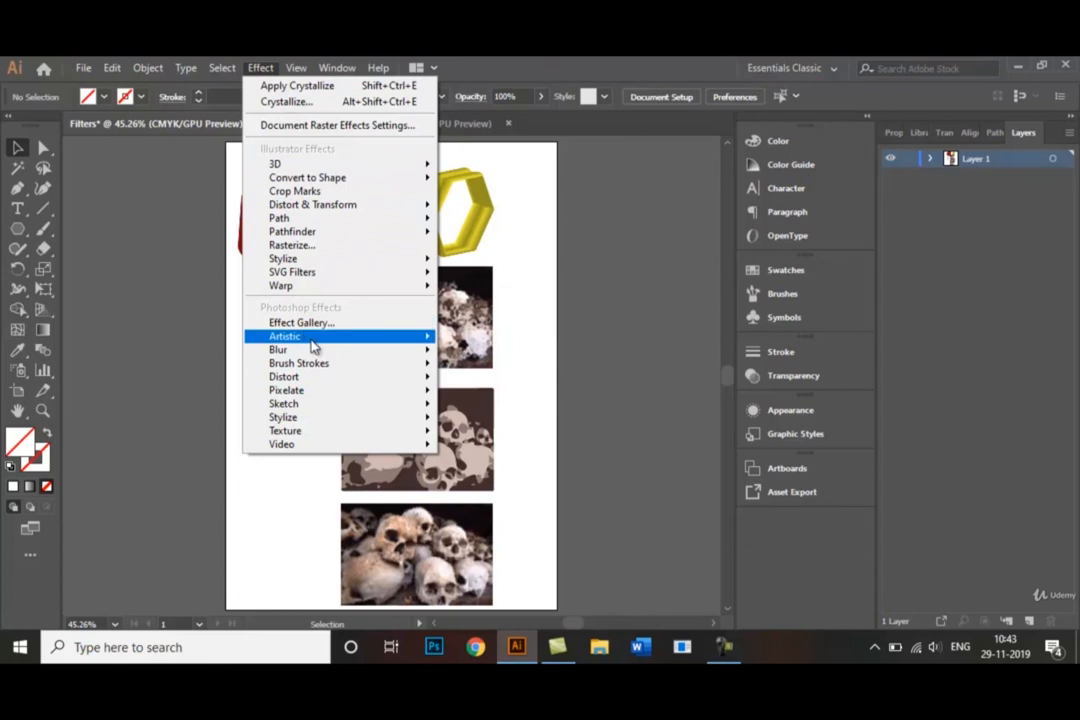
left_click(540, 278)
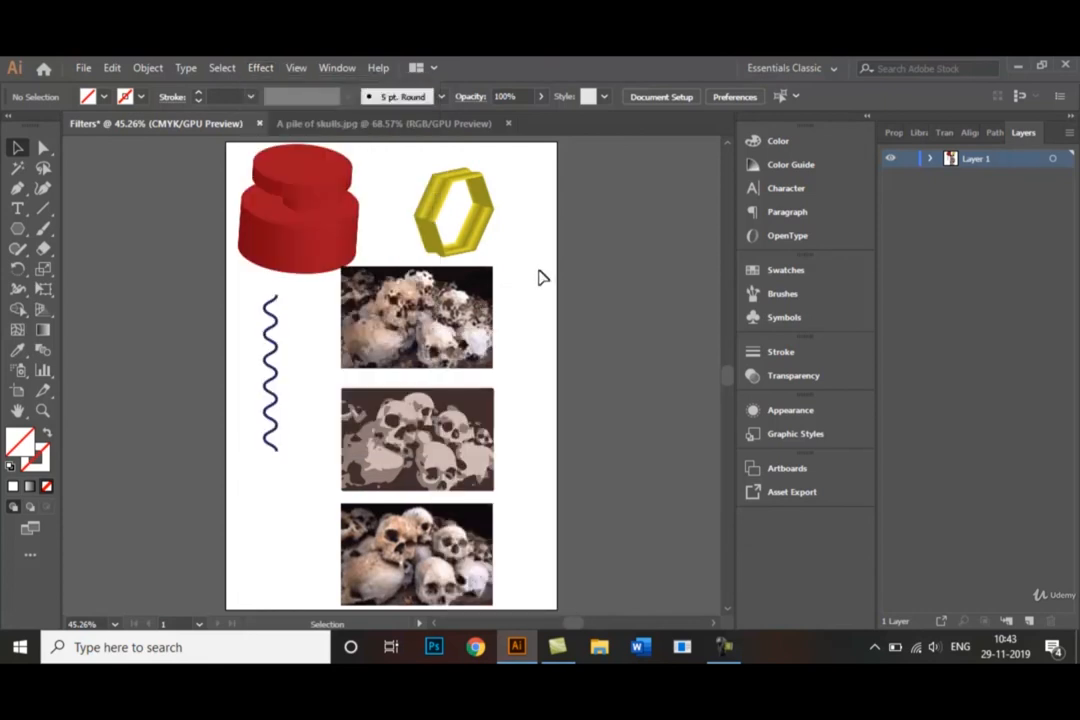